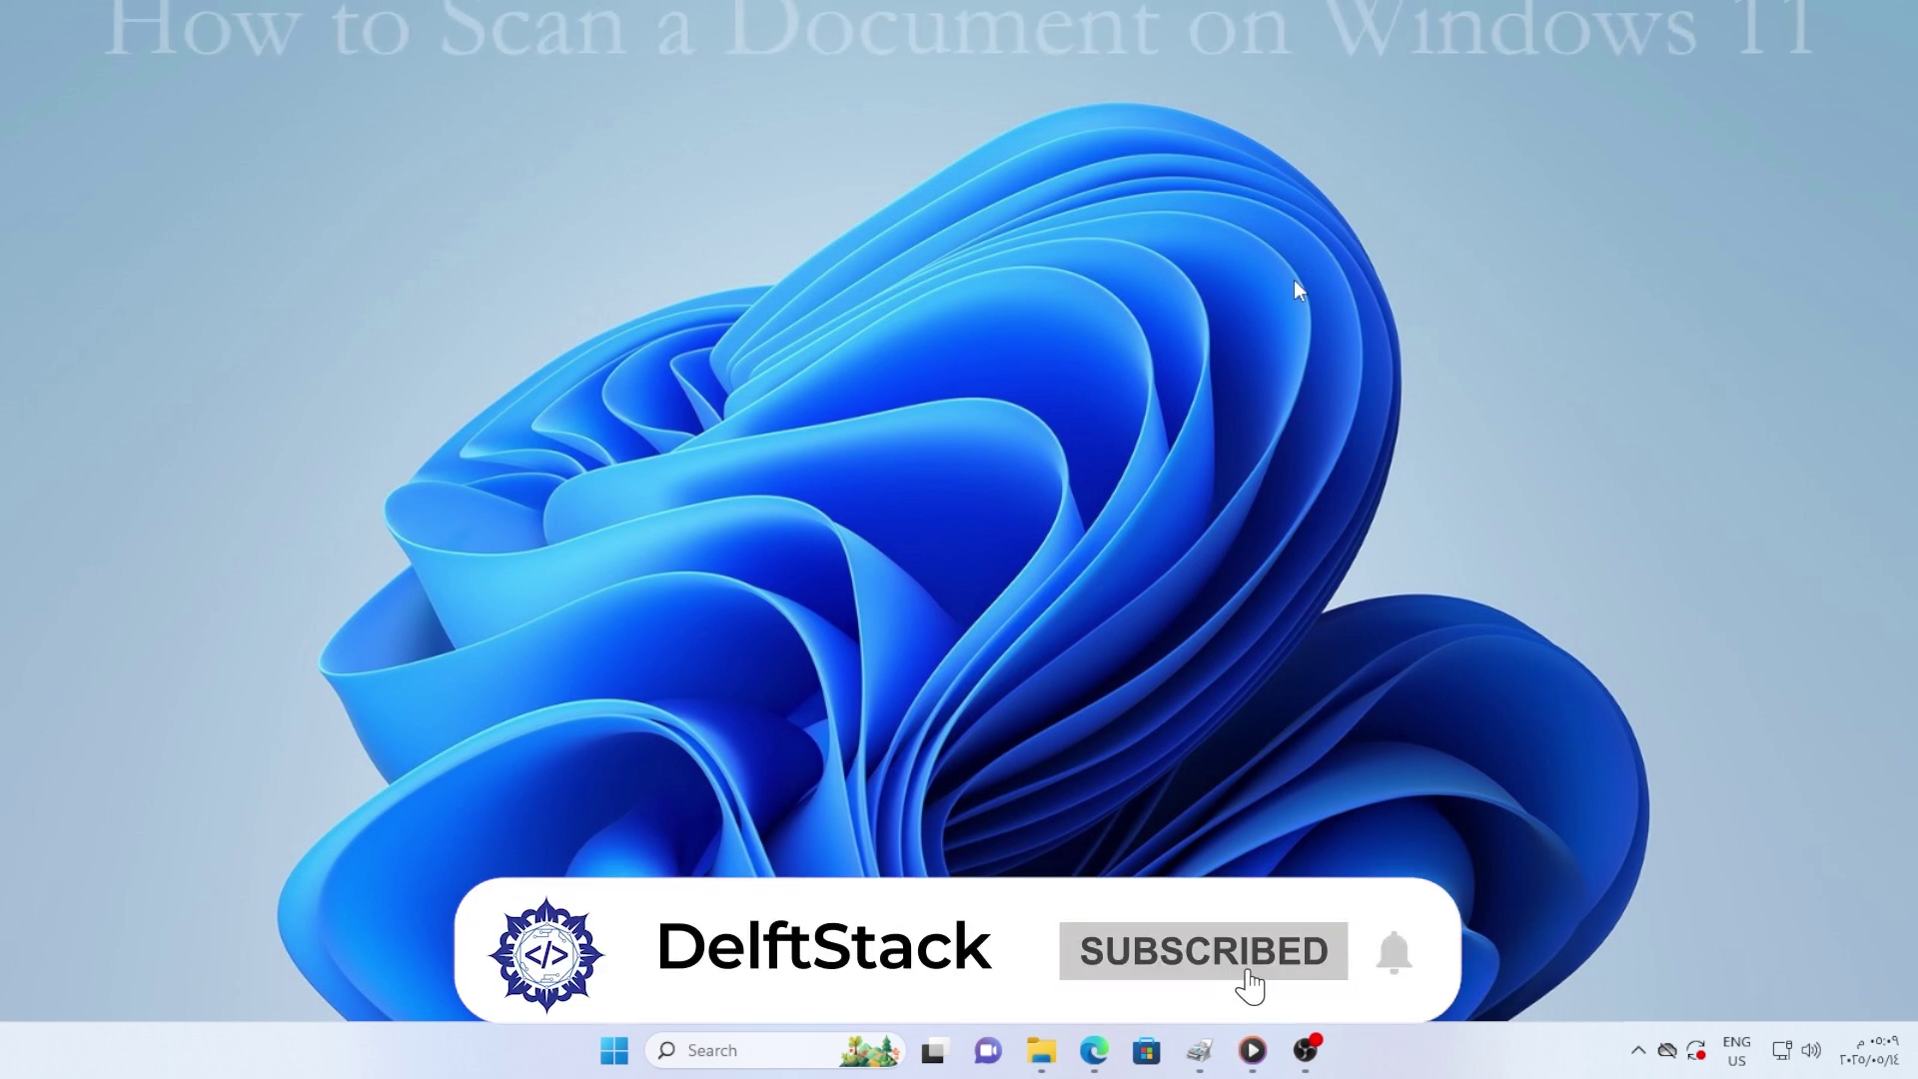
Refresh the desktop, then search Windows for 'scan'.
right_click(1044, 398)
click(1151, 493)
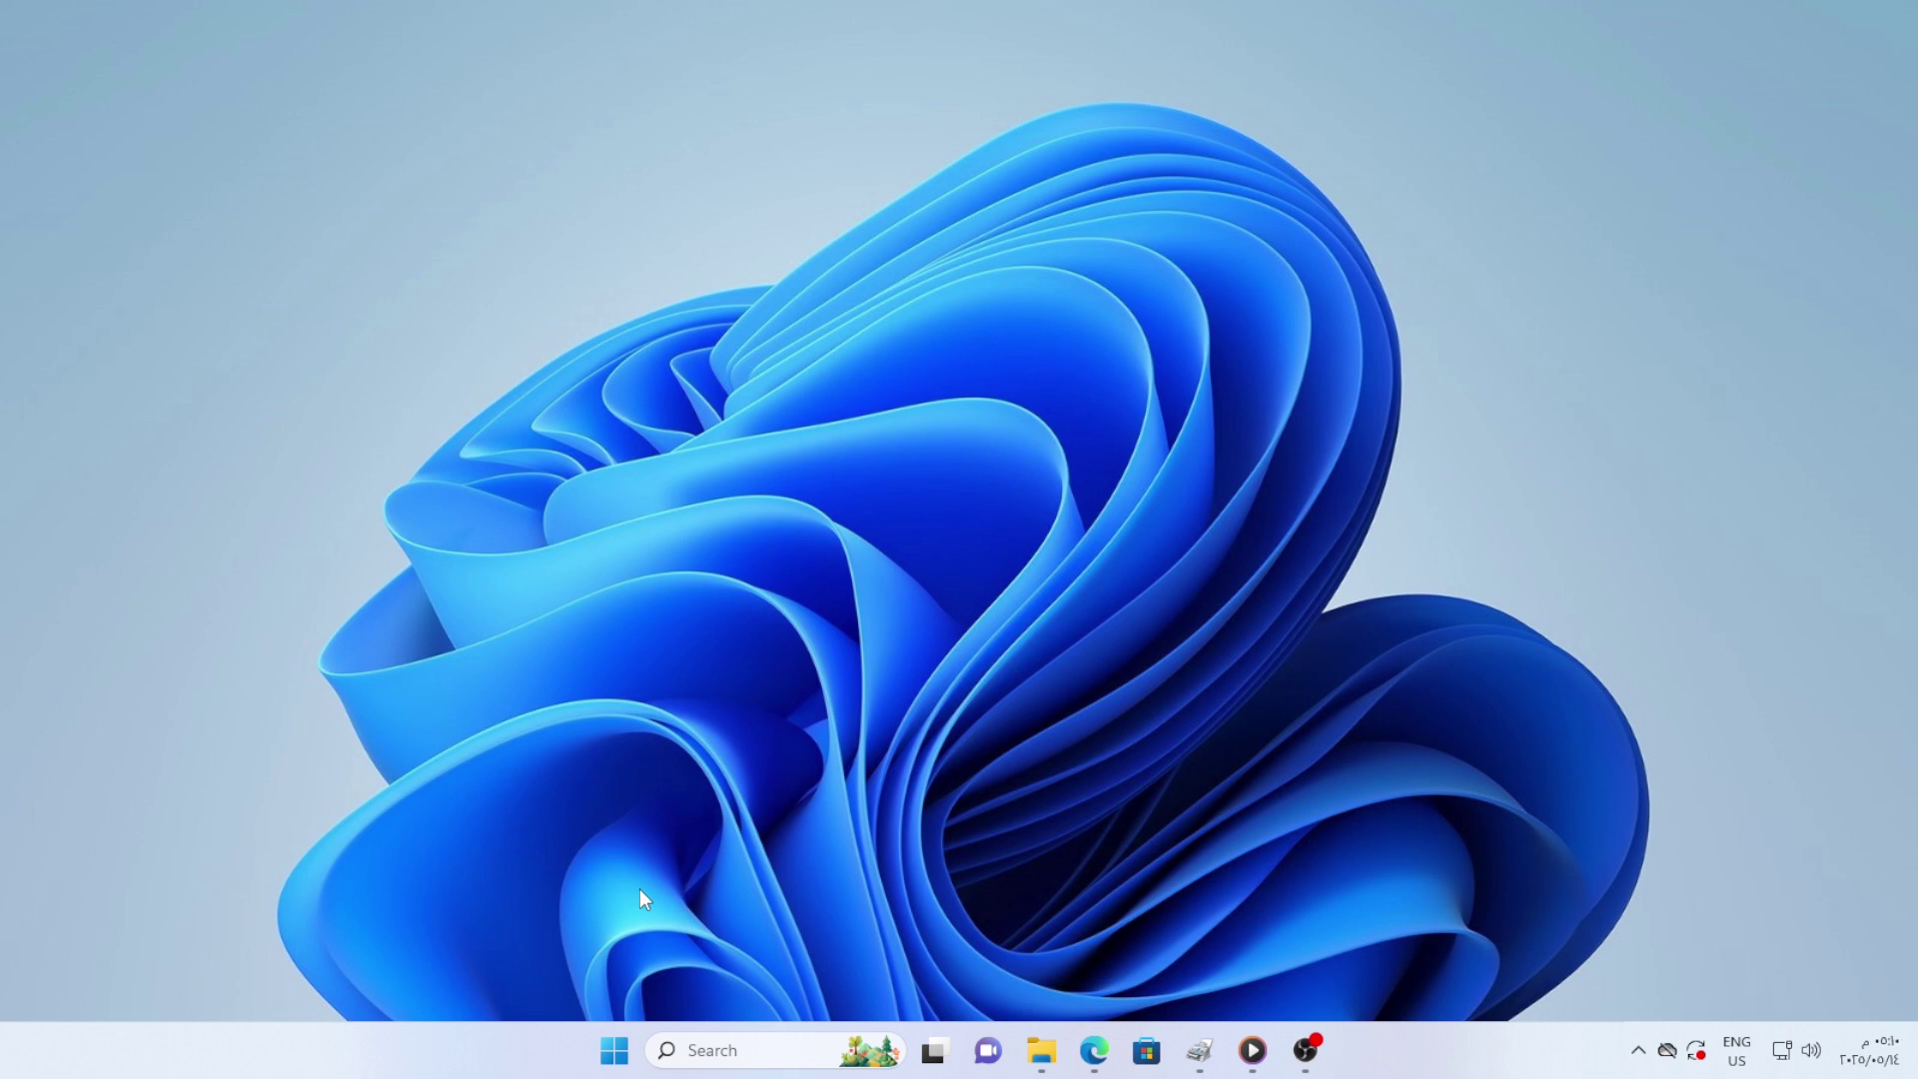
key(super)
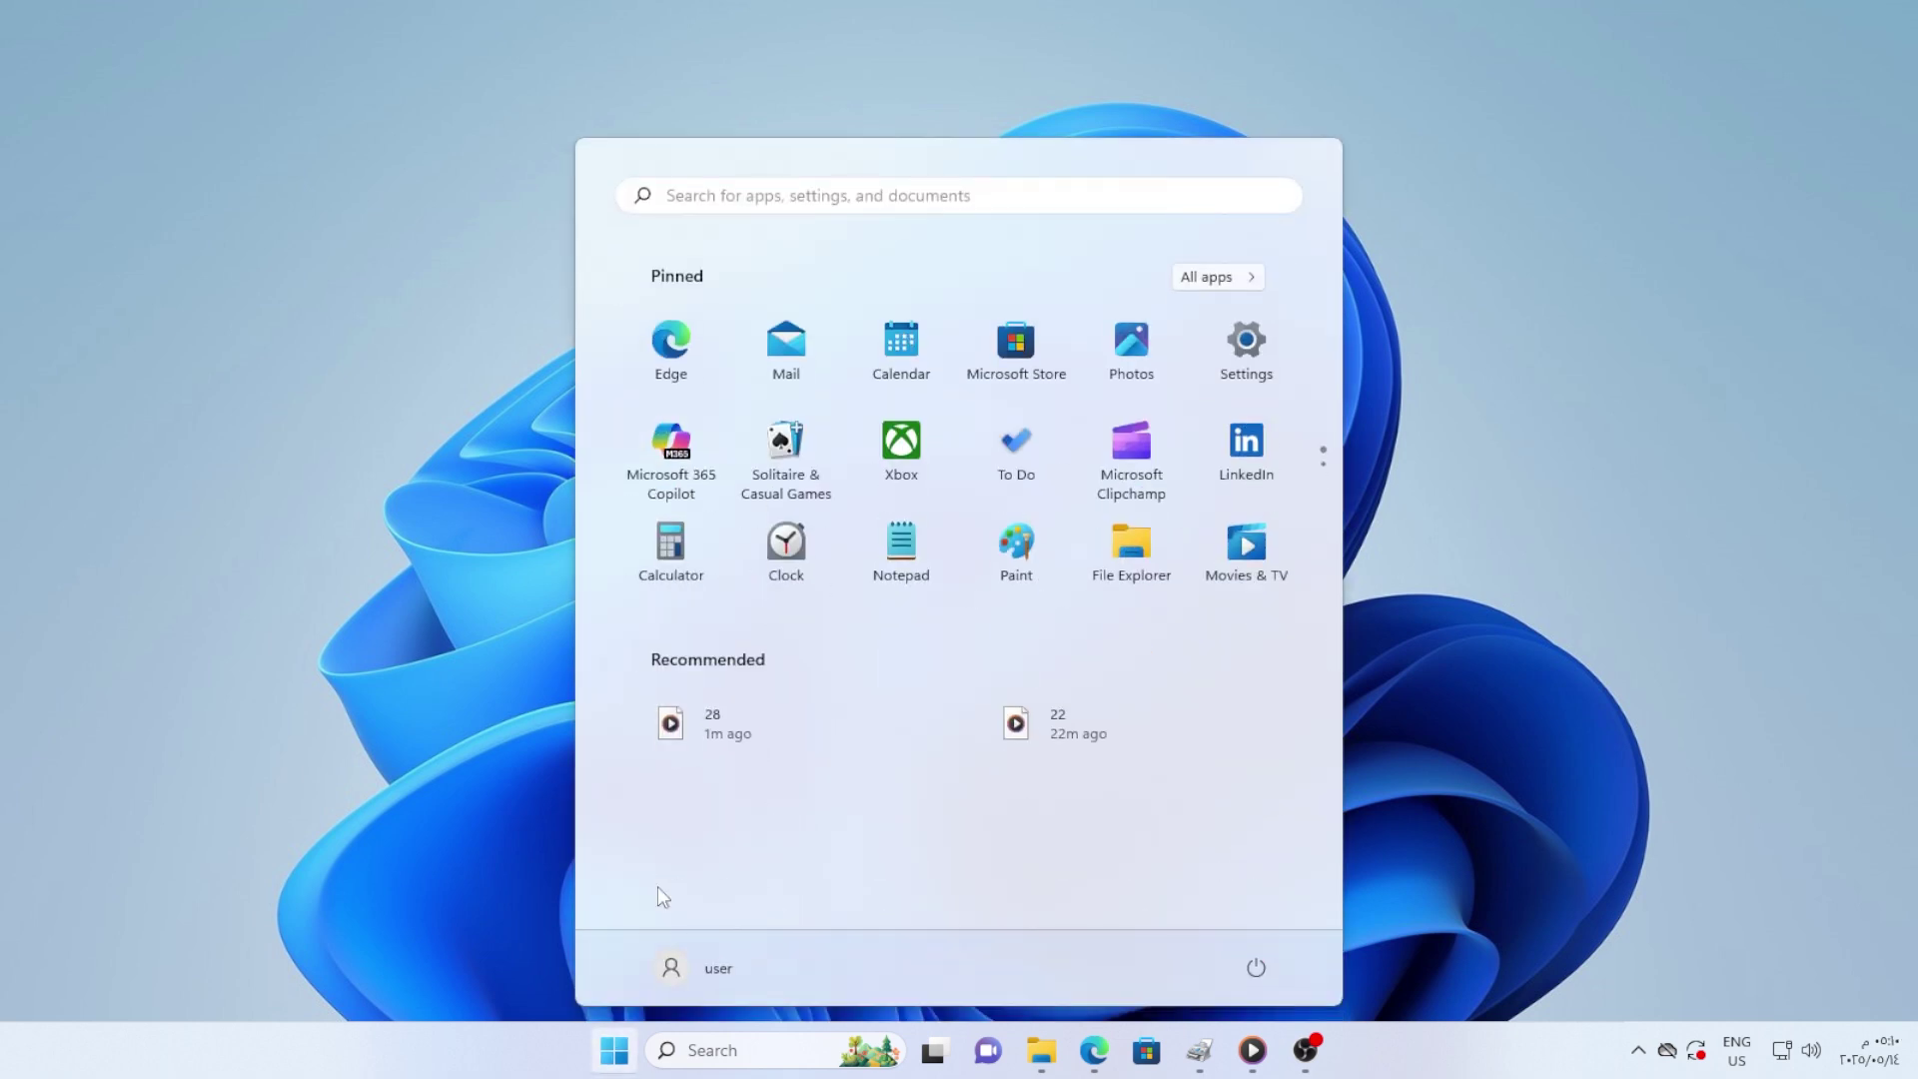
text(w)
key(BackSpace)
text(scan)
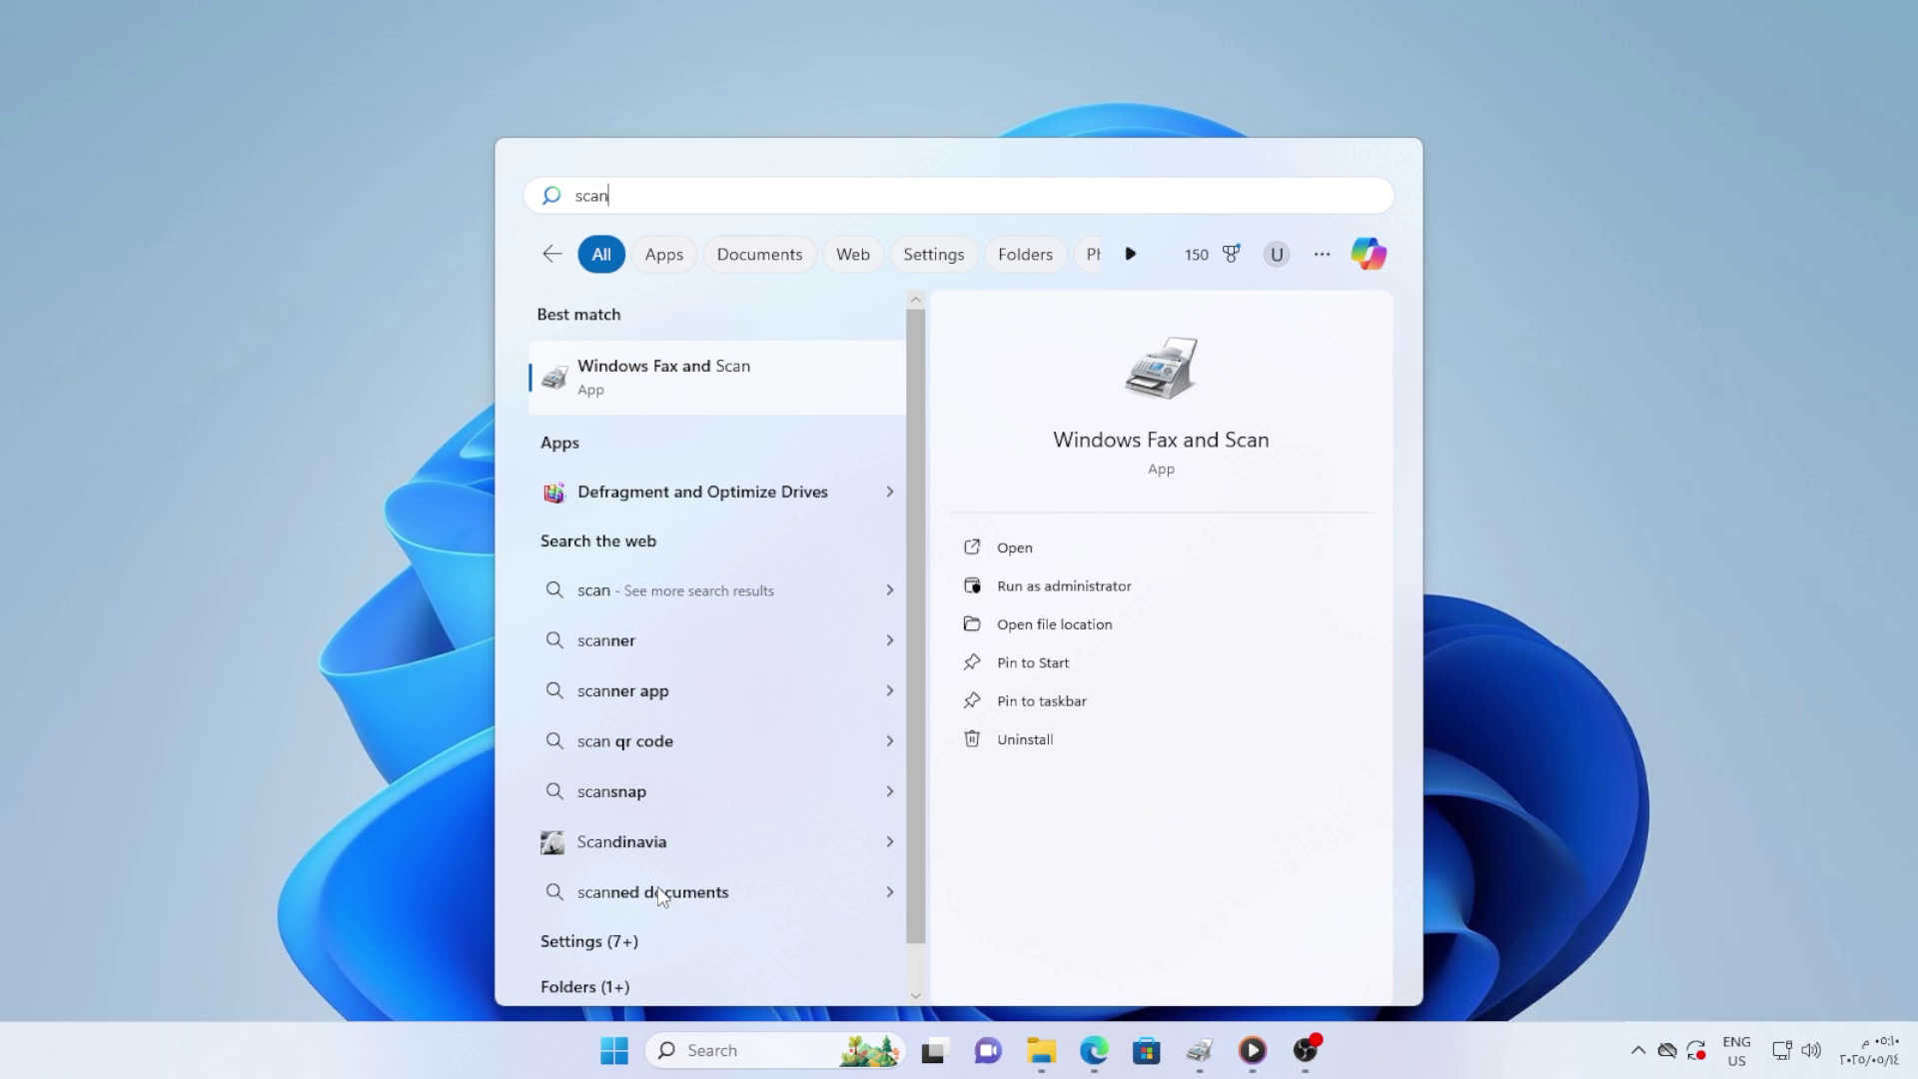
Launch Windows Fax and Scan in Scan view and start a New Scan.
click(715, 390)
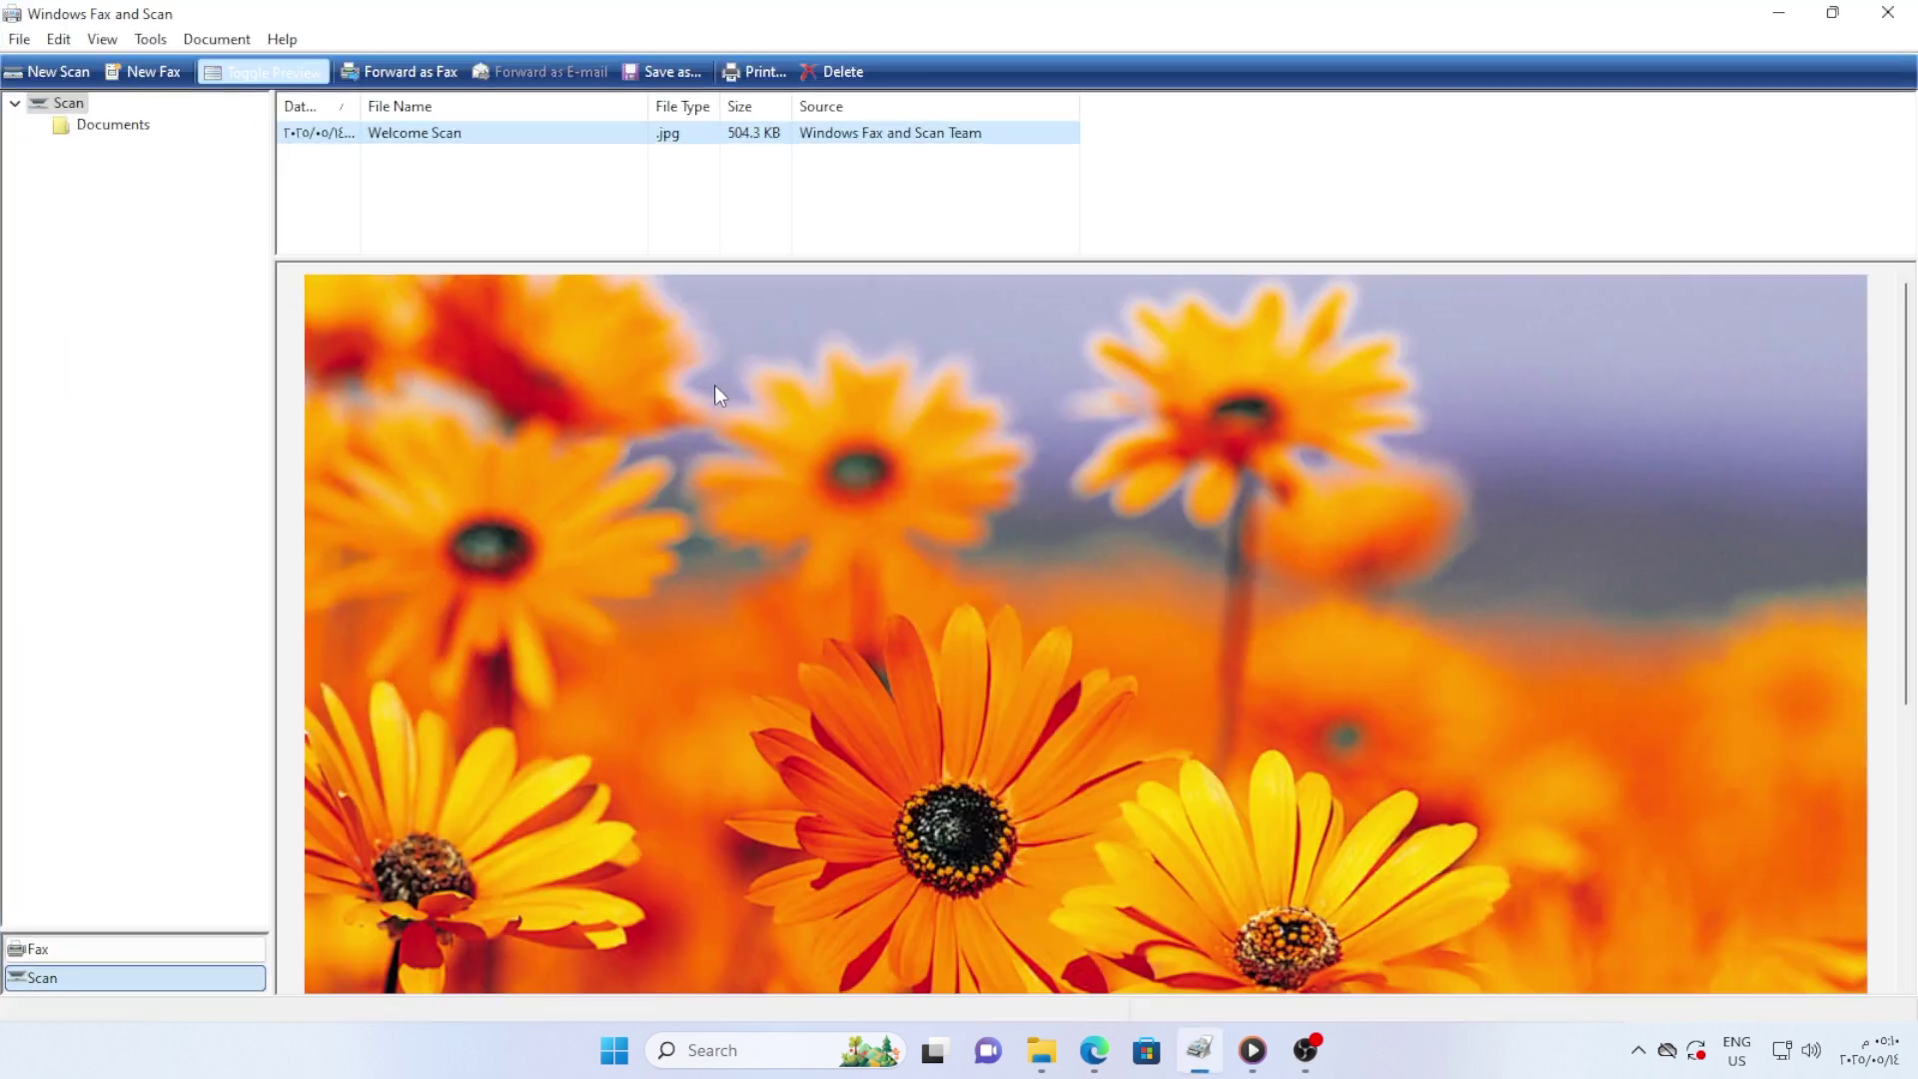
click(115, 979)
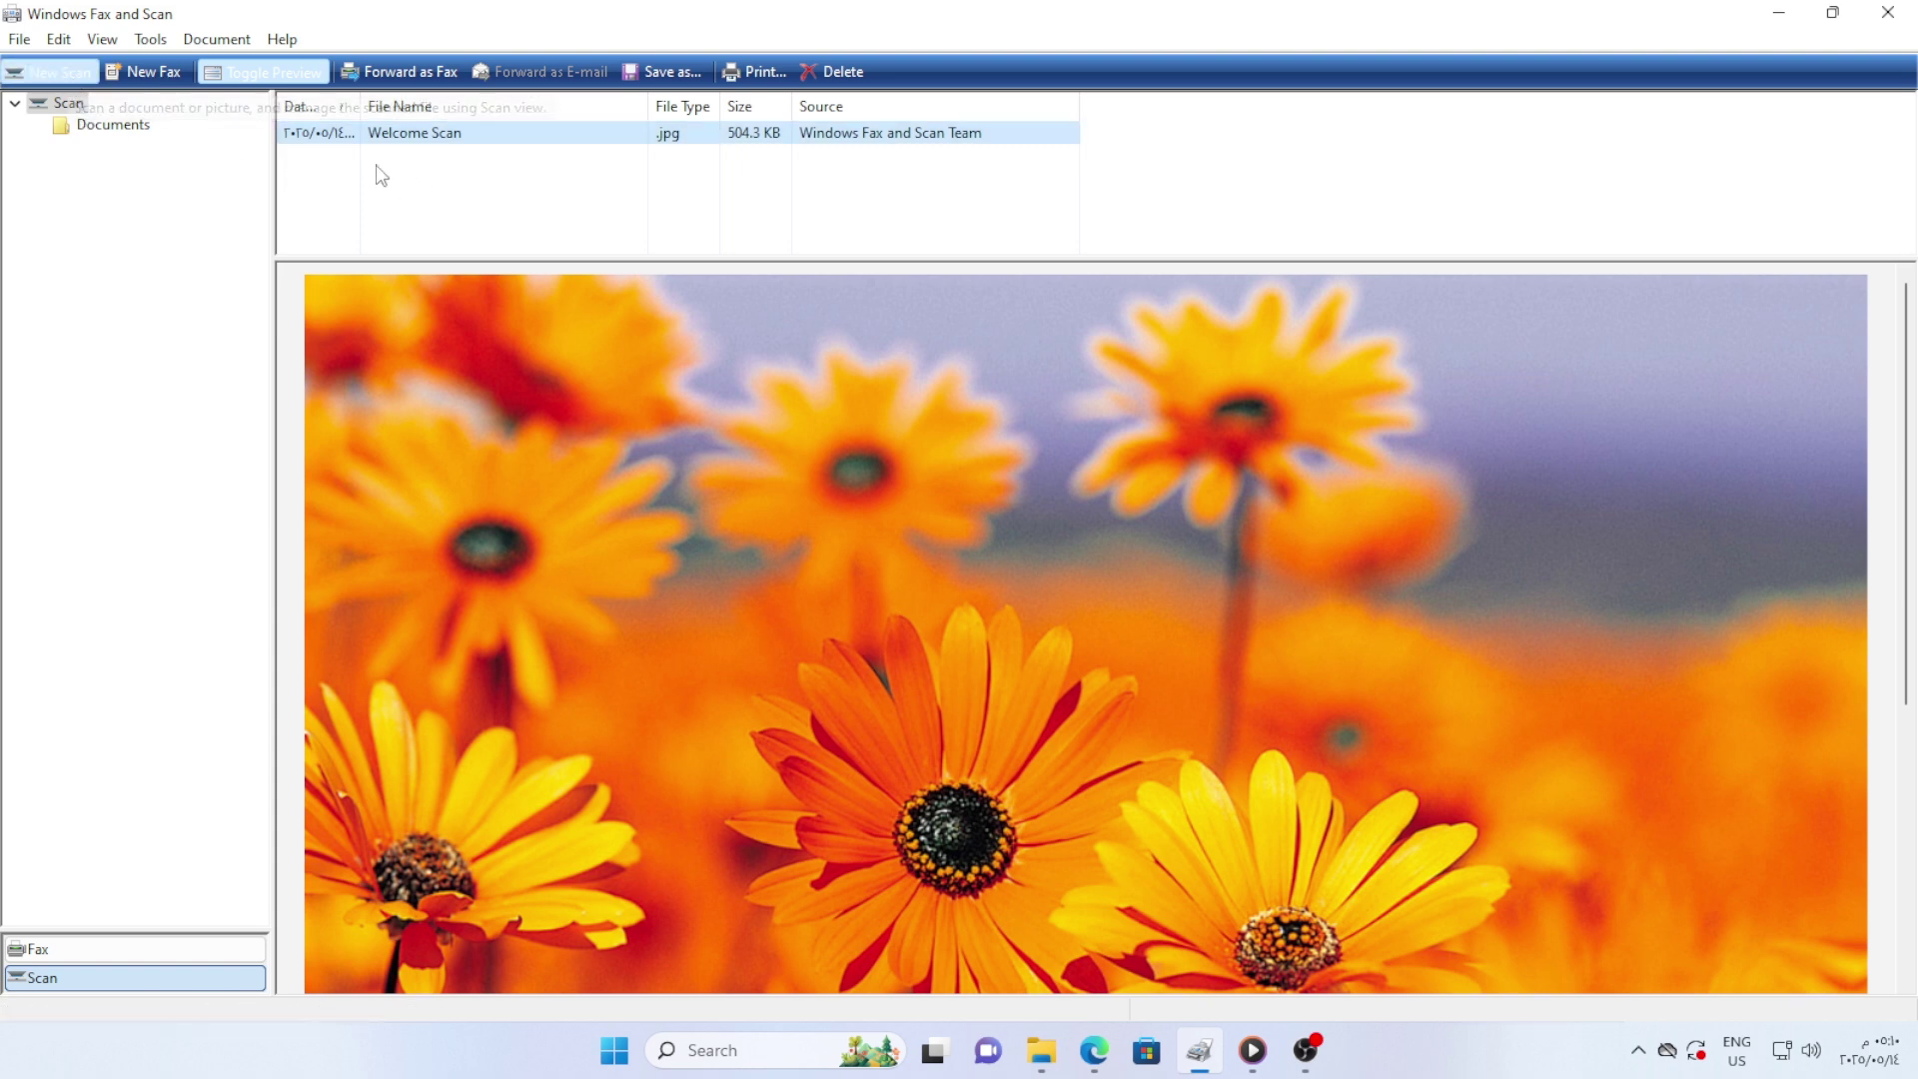
click(58, 72)
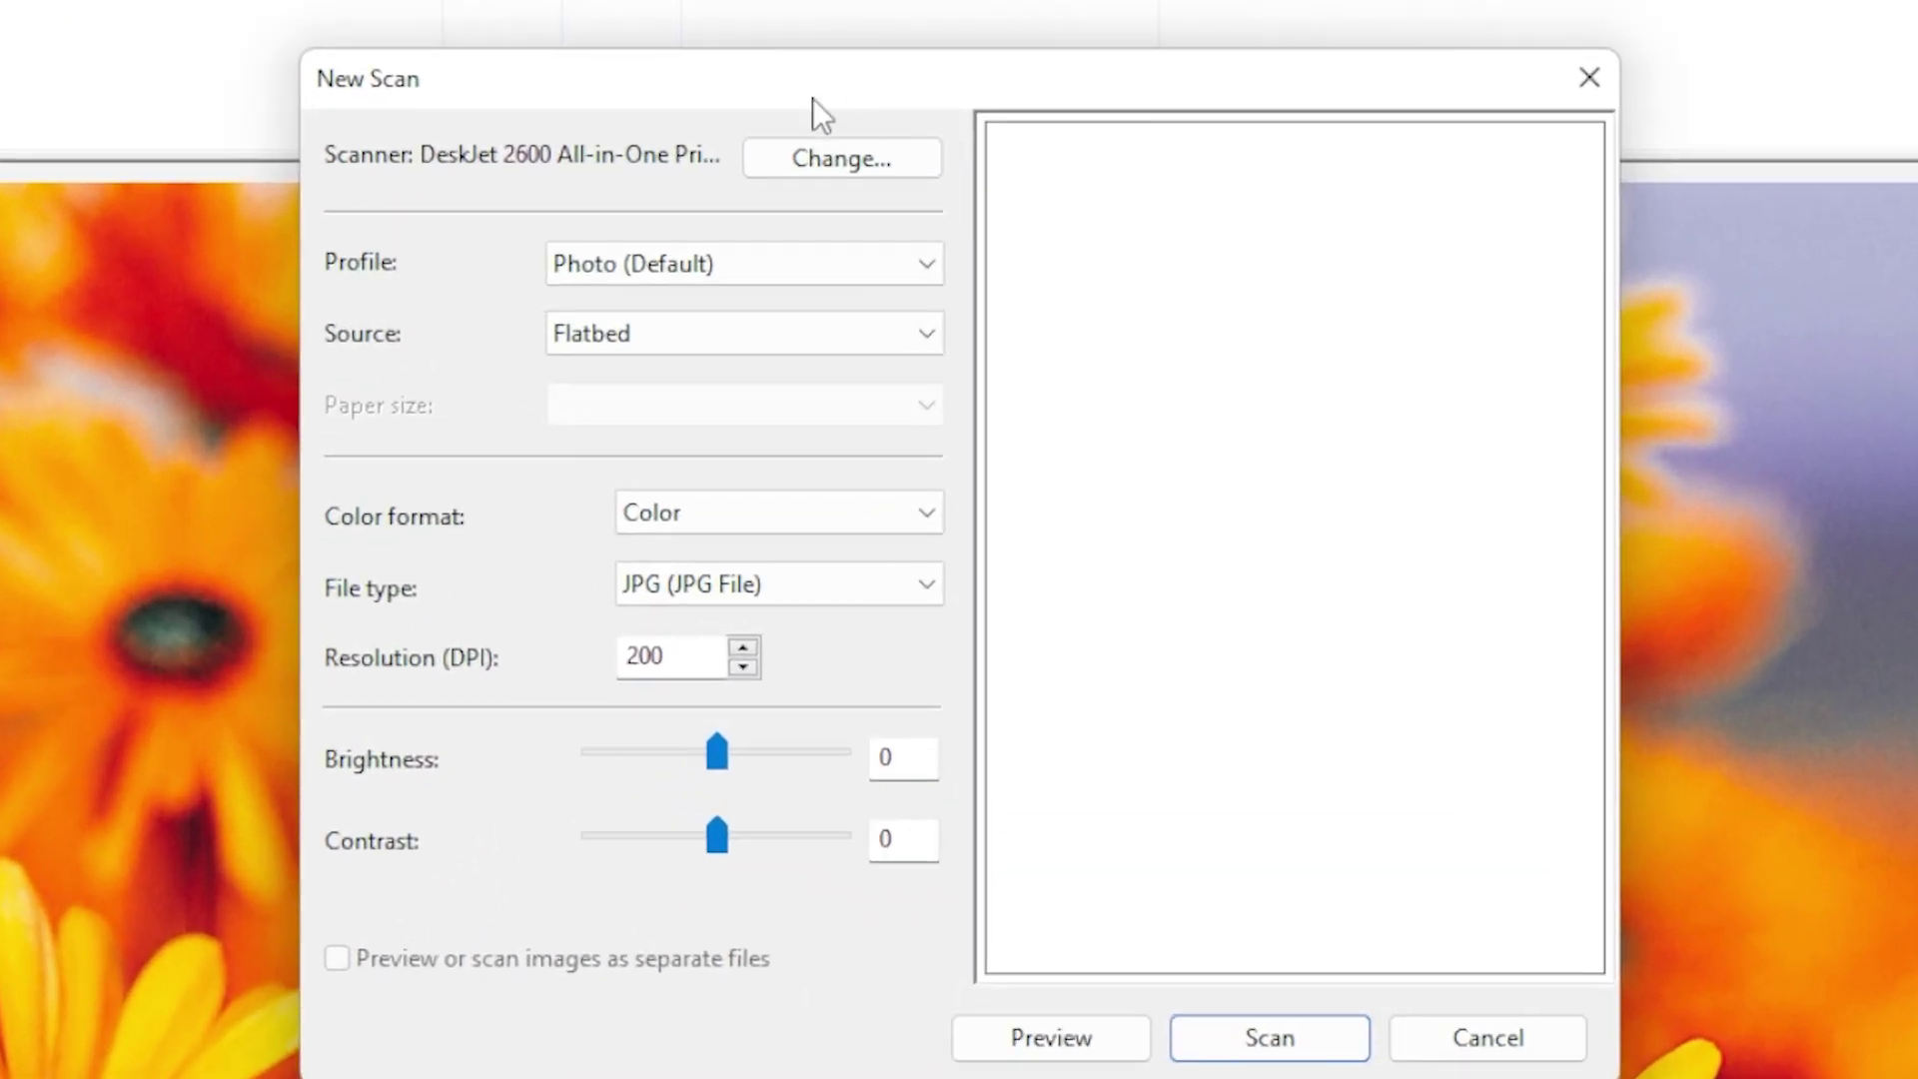
Reposition the New Scan dialog and review file types and profiles, keeping JPG output.
drag(871, 226, 812, 225)
drag(715, 100, 700, 92)
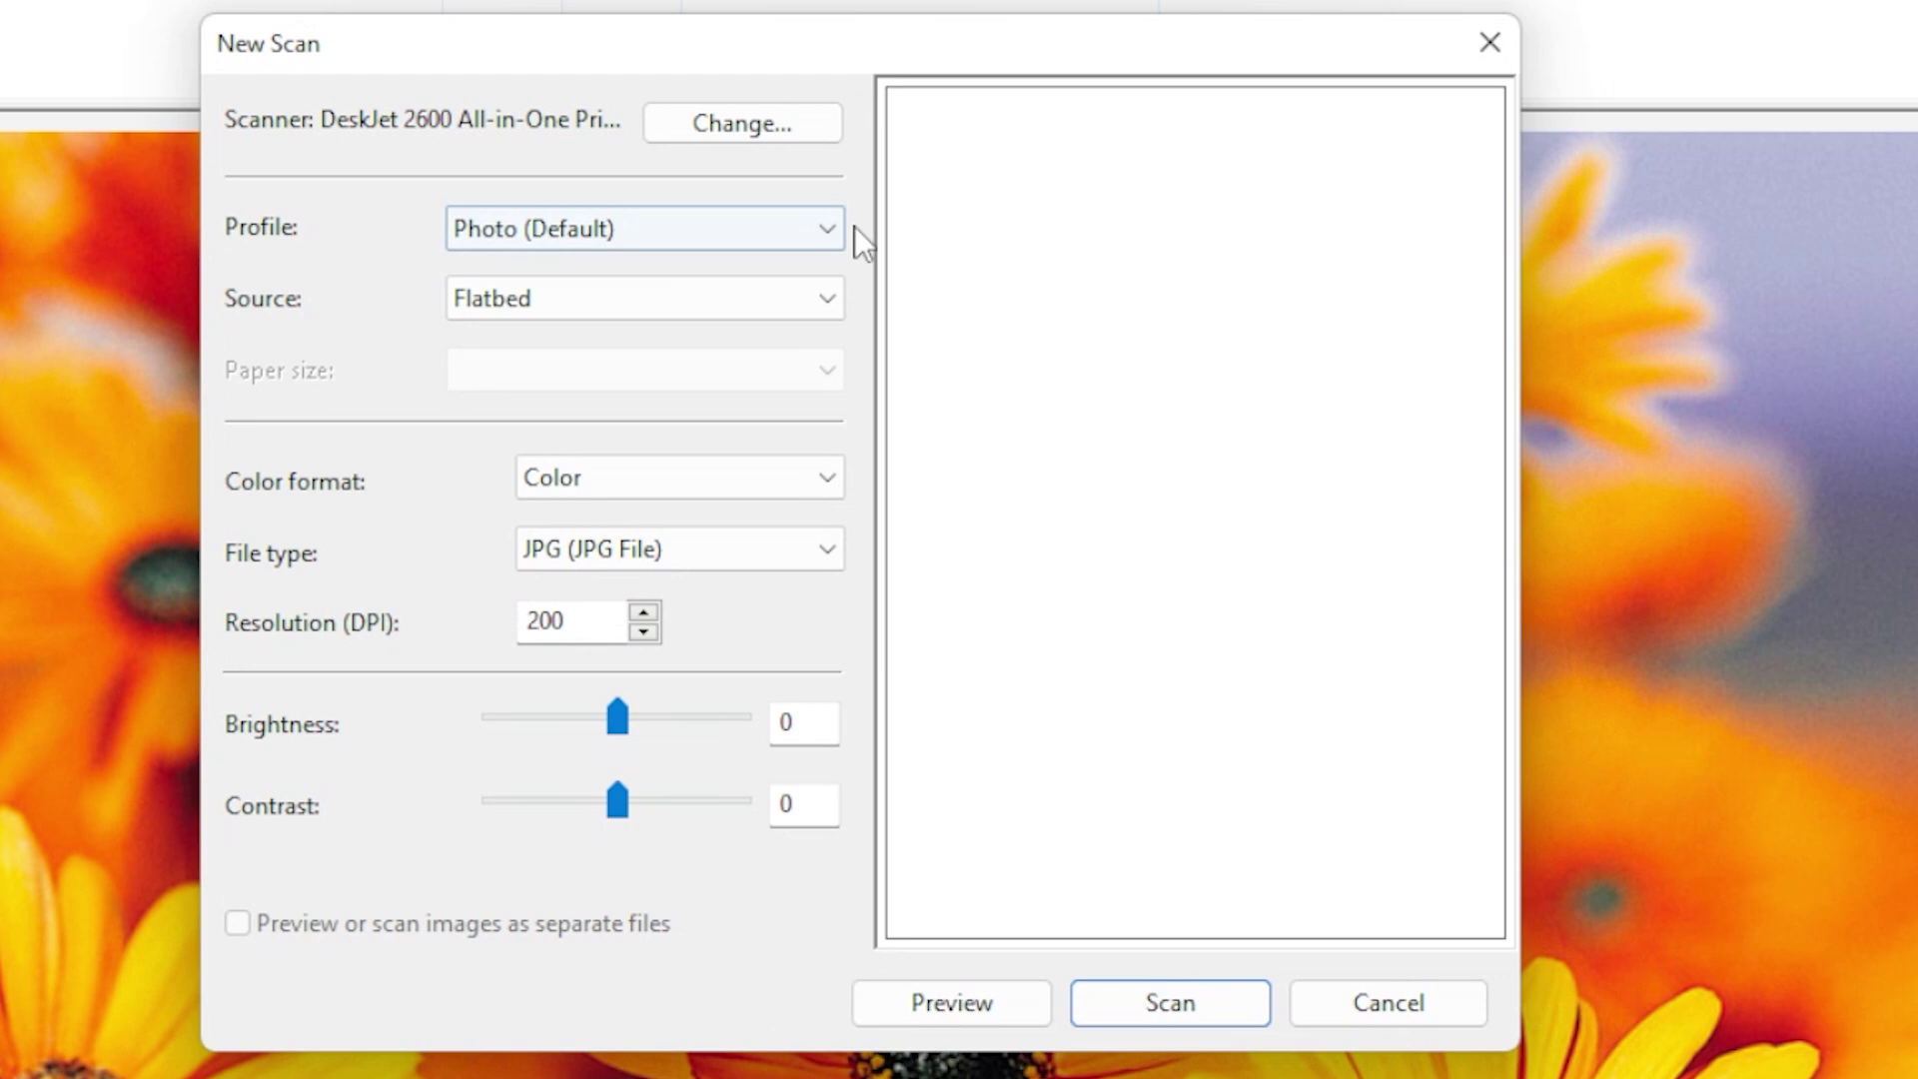
click(767, 605)
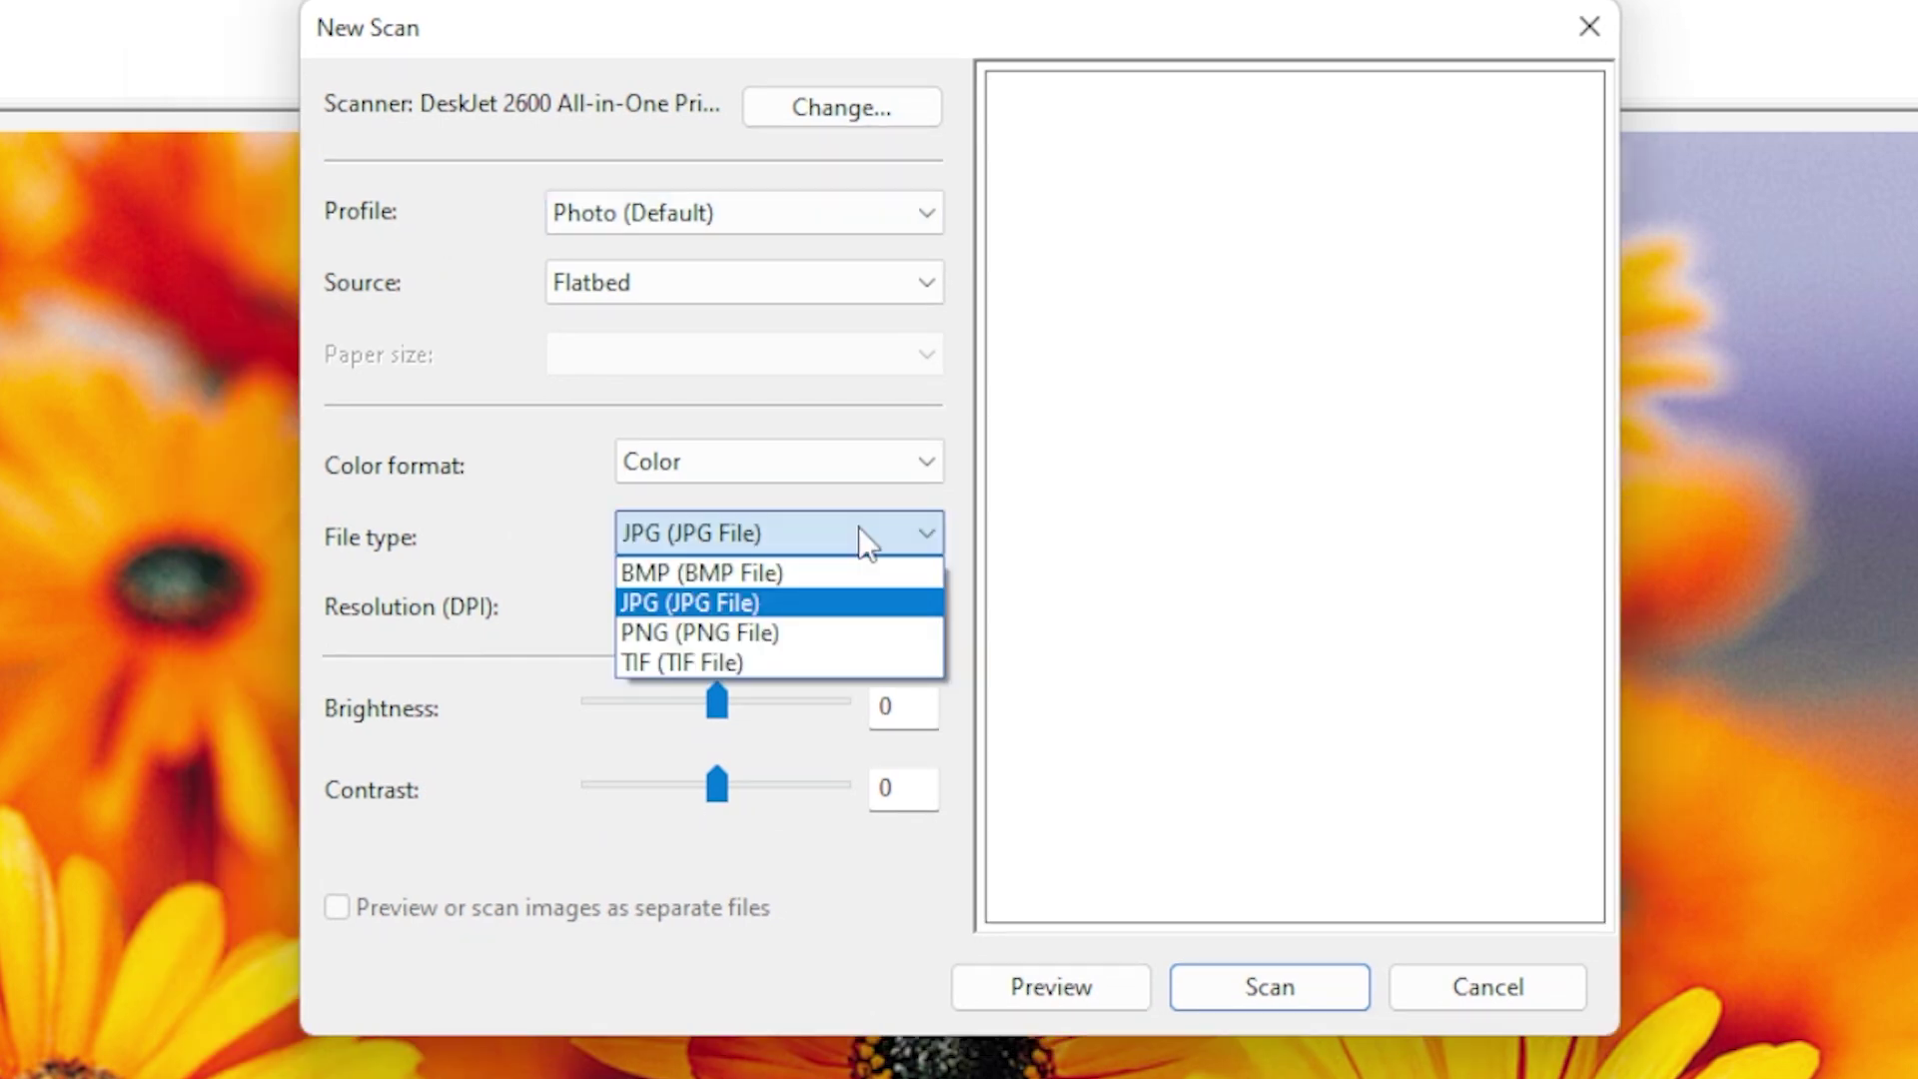
click(857, 532)
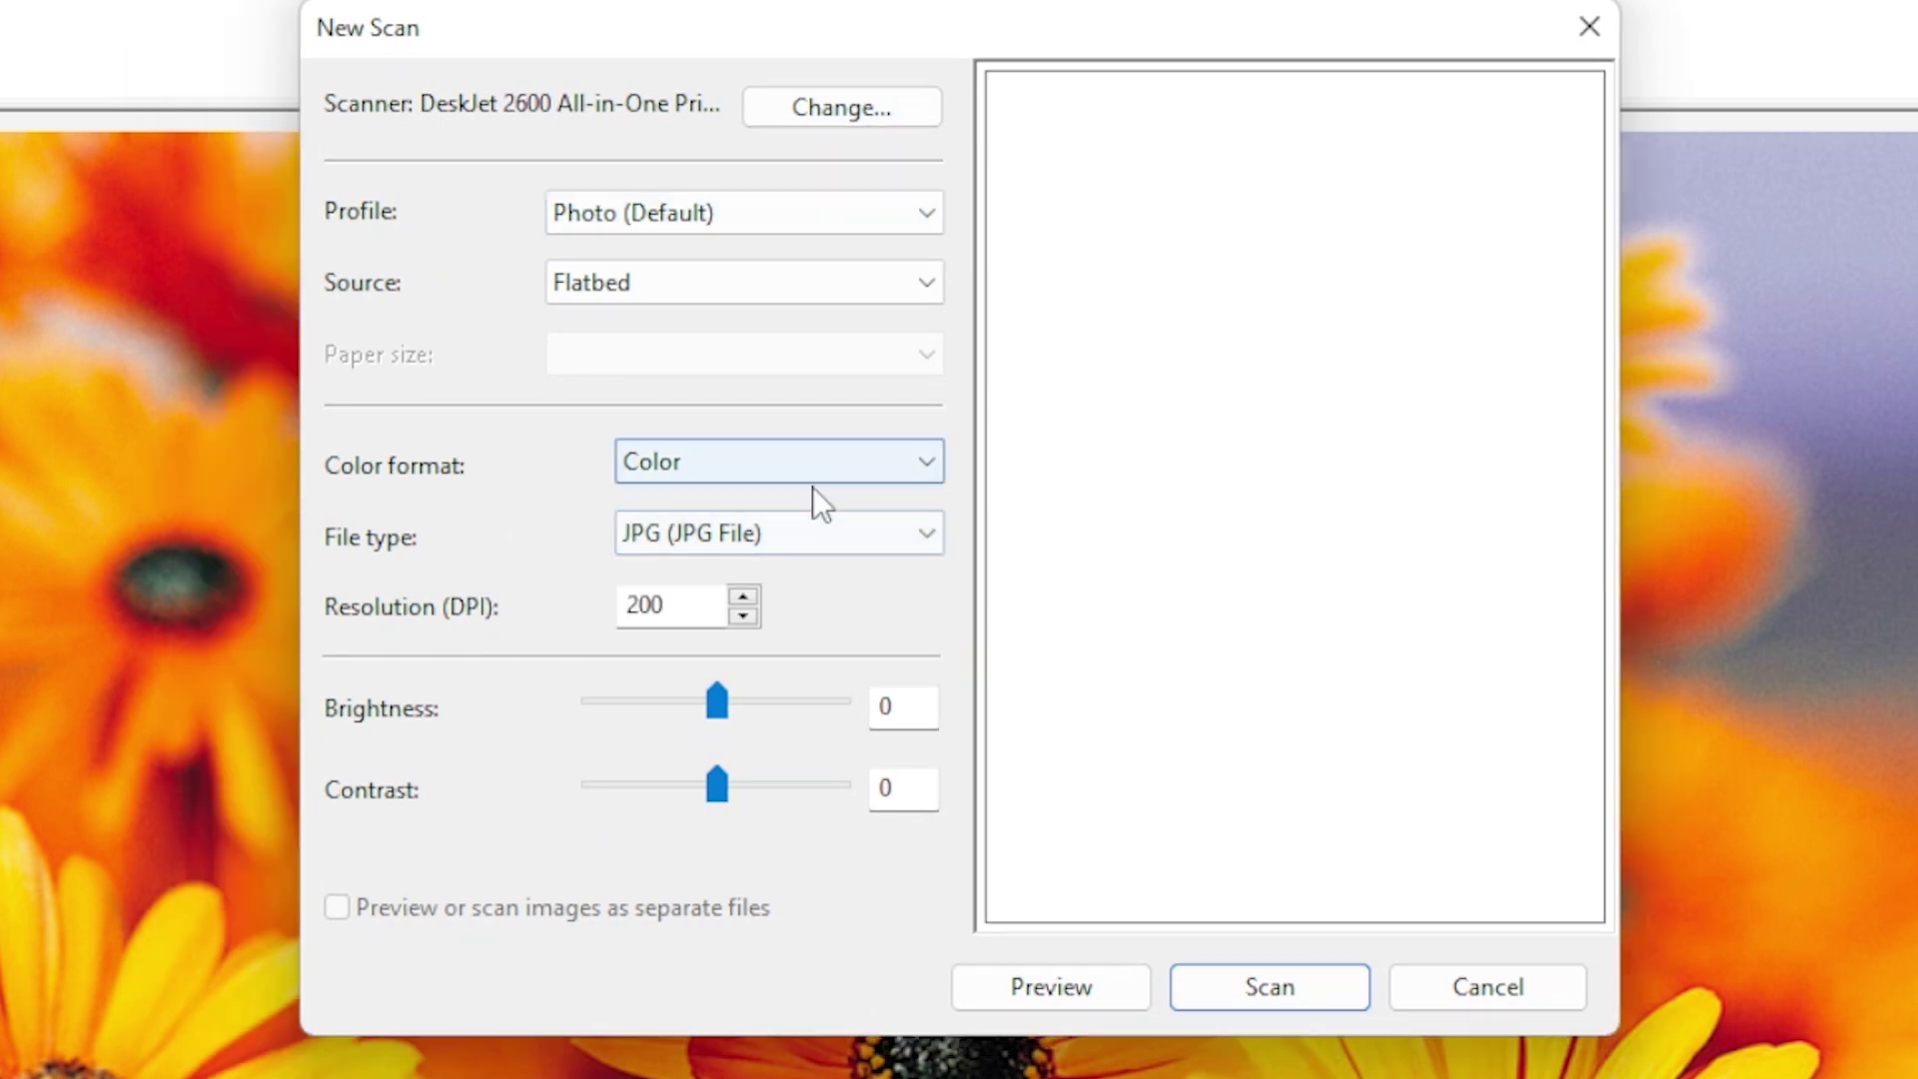
click(812, 211)
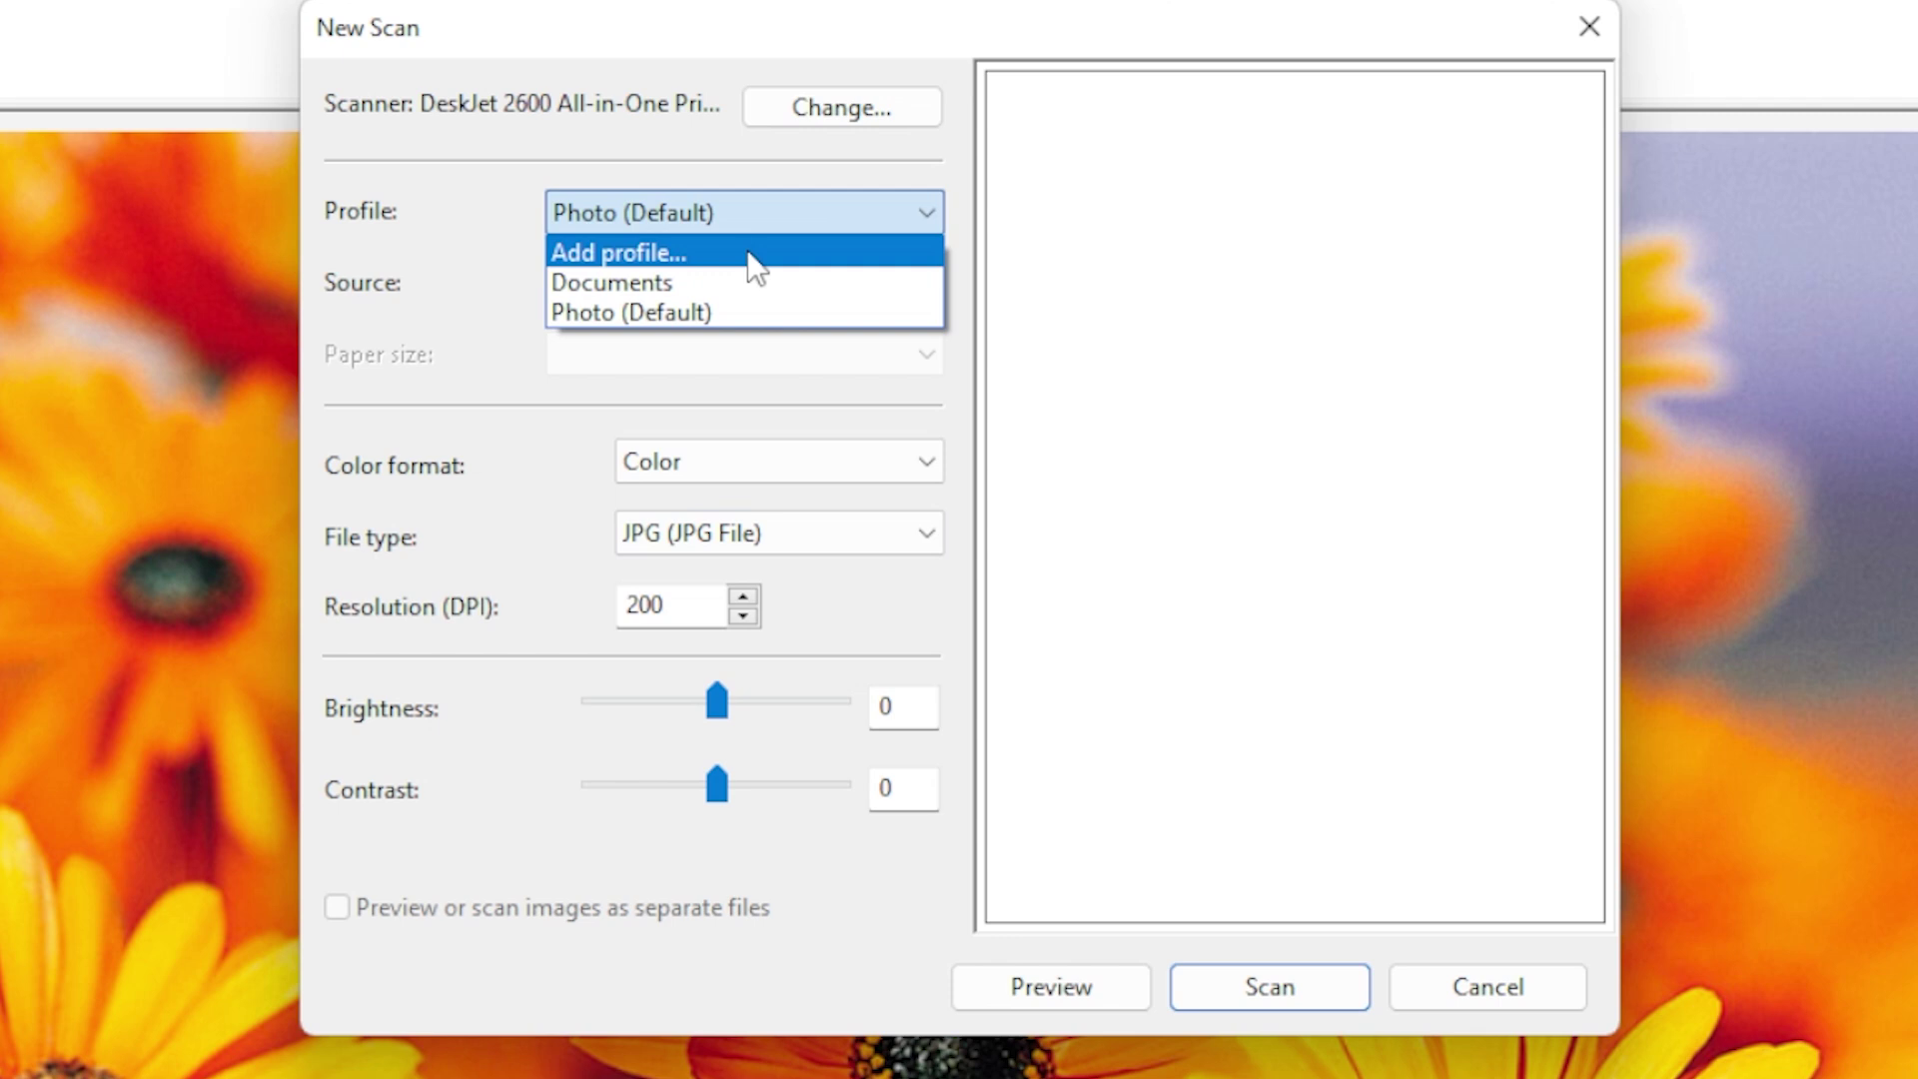
click(751, 283)
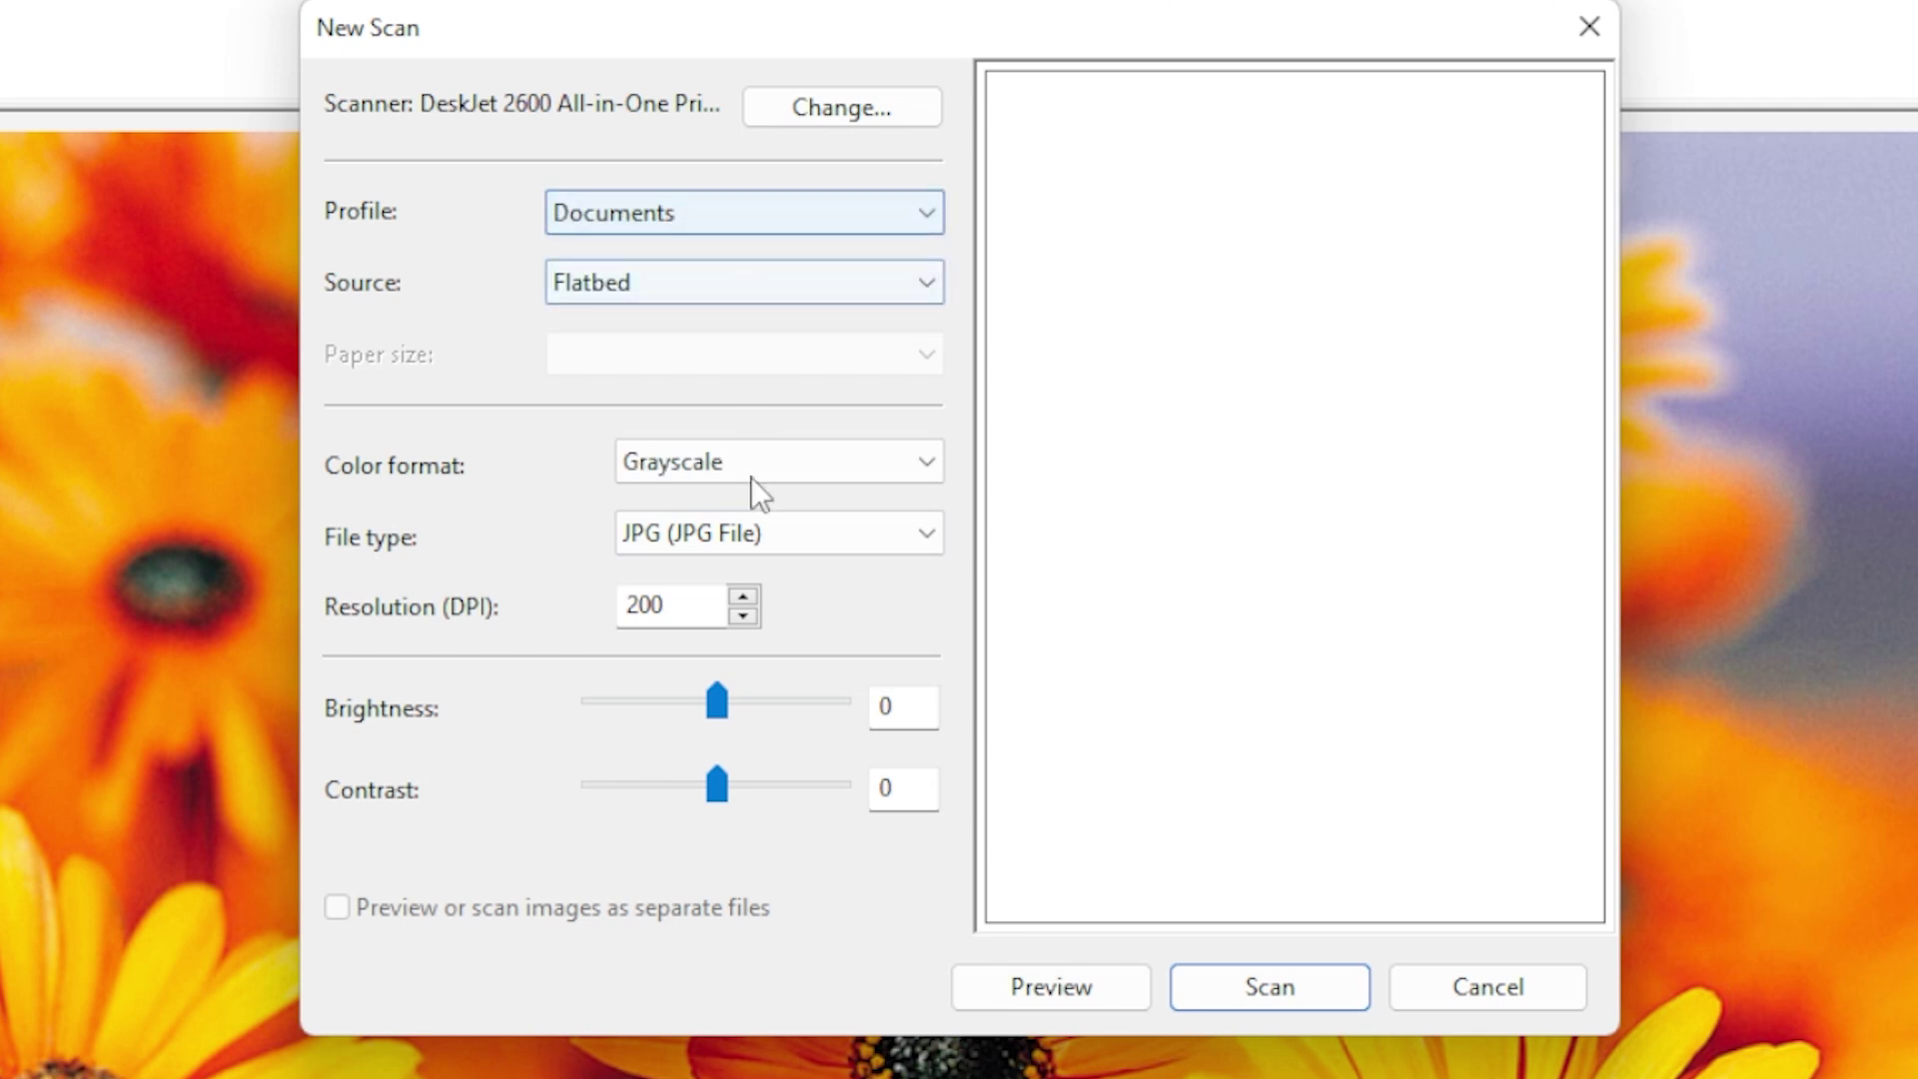
click(754, 537)
click(756, 538)
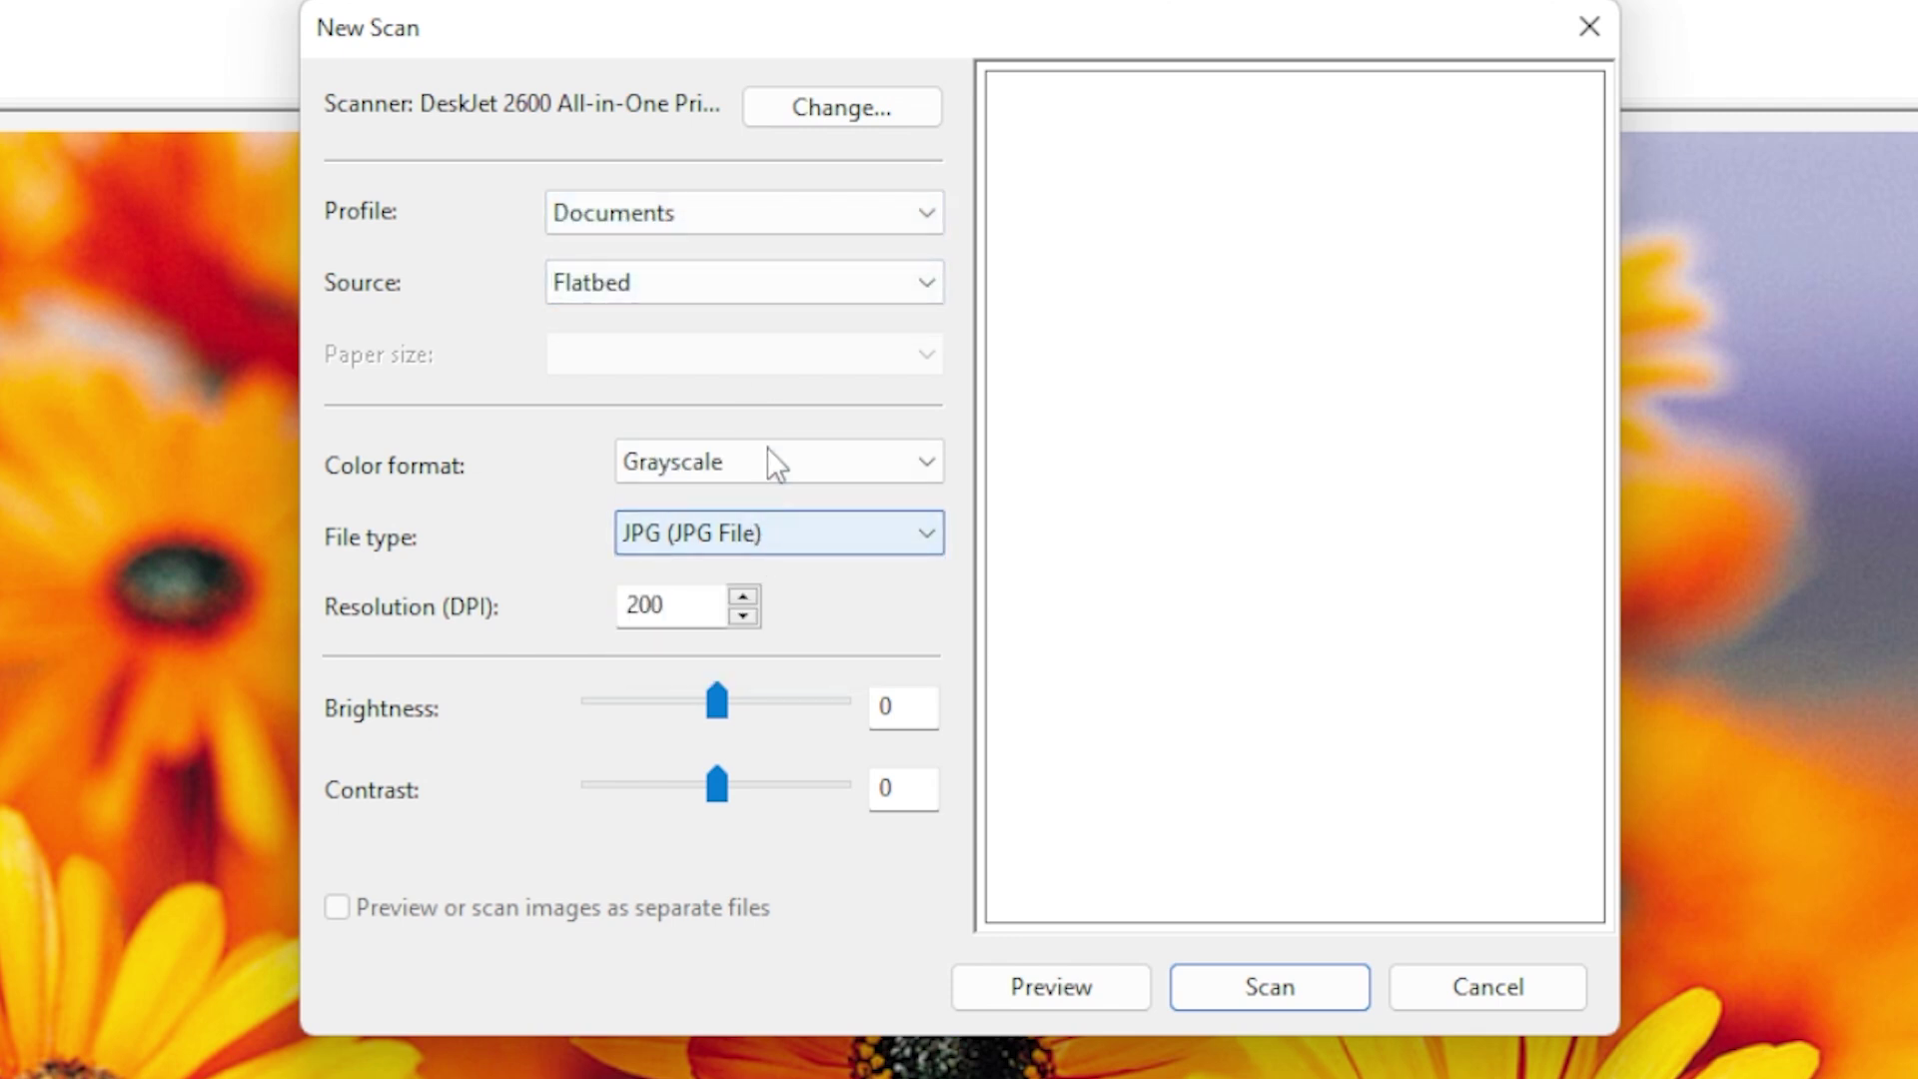
click(746, 544)
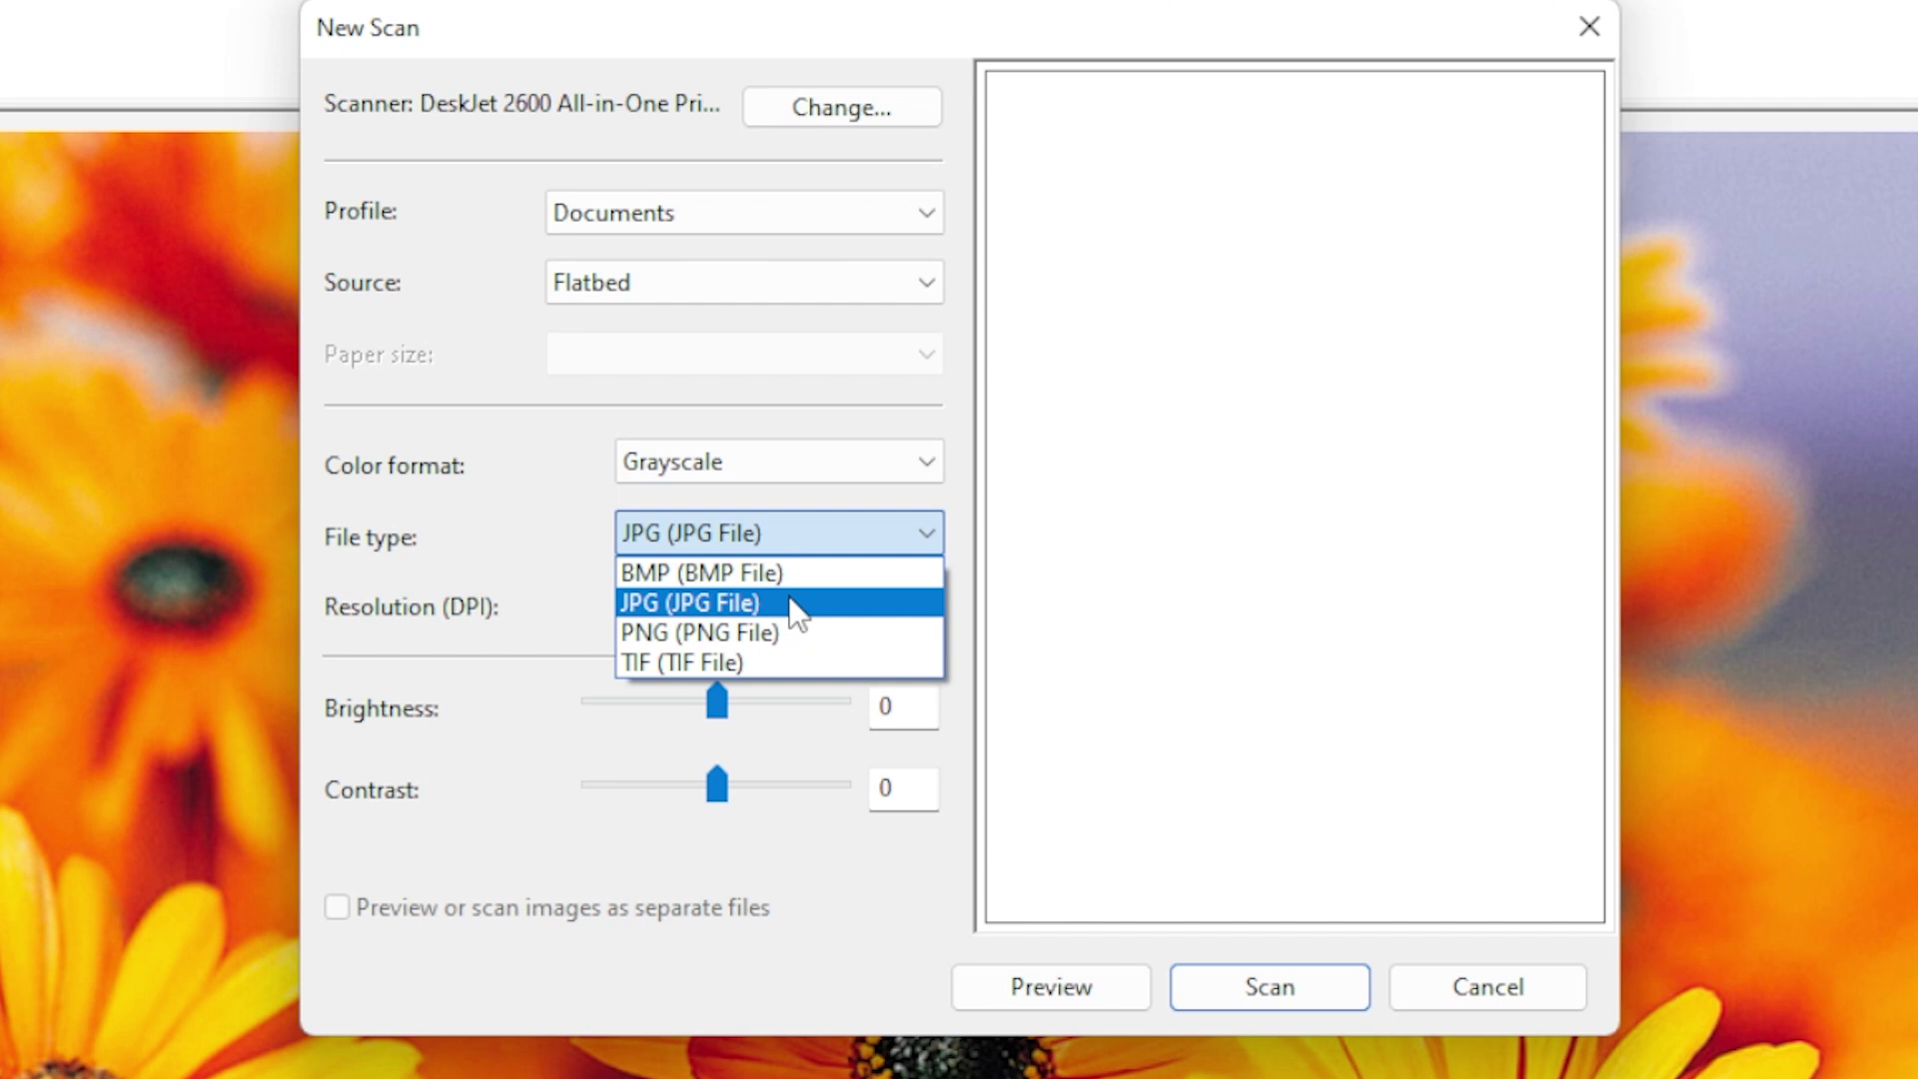
click(806, 429)
Keep Flatbed as the source and return the profile to Photo (Default).
click(608, 290)
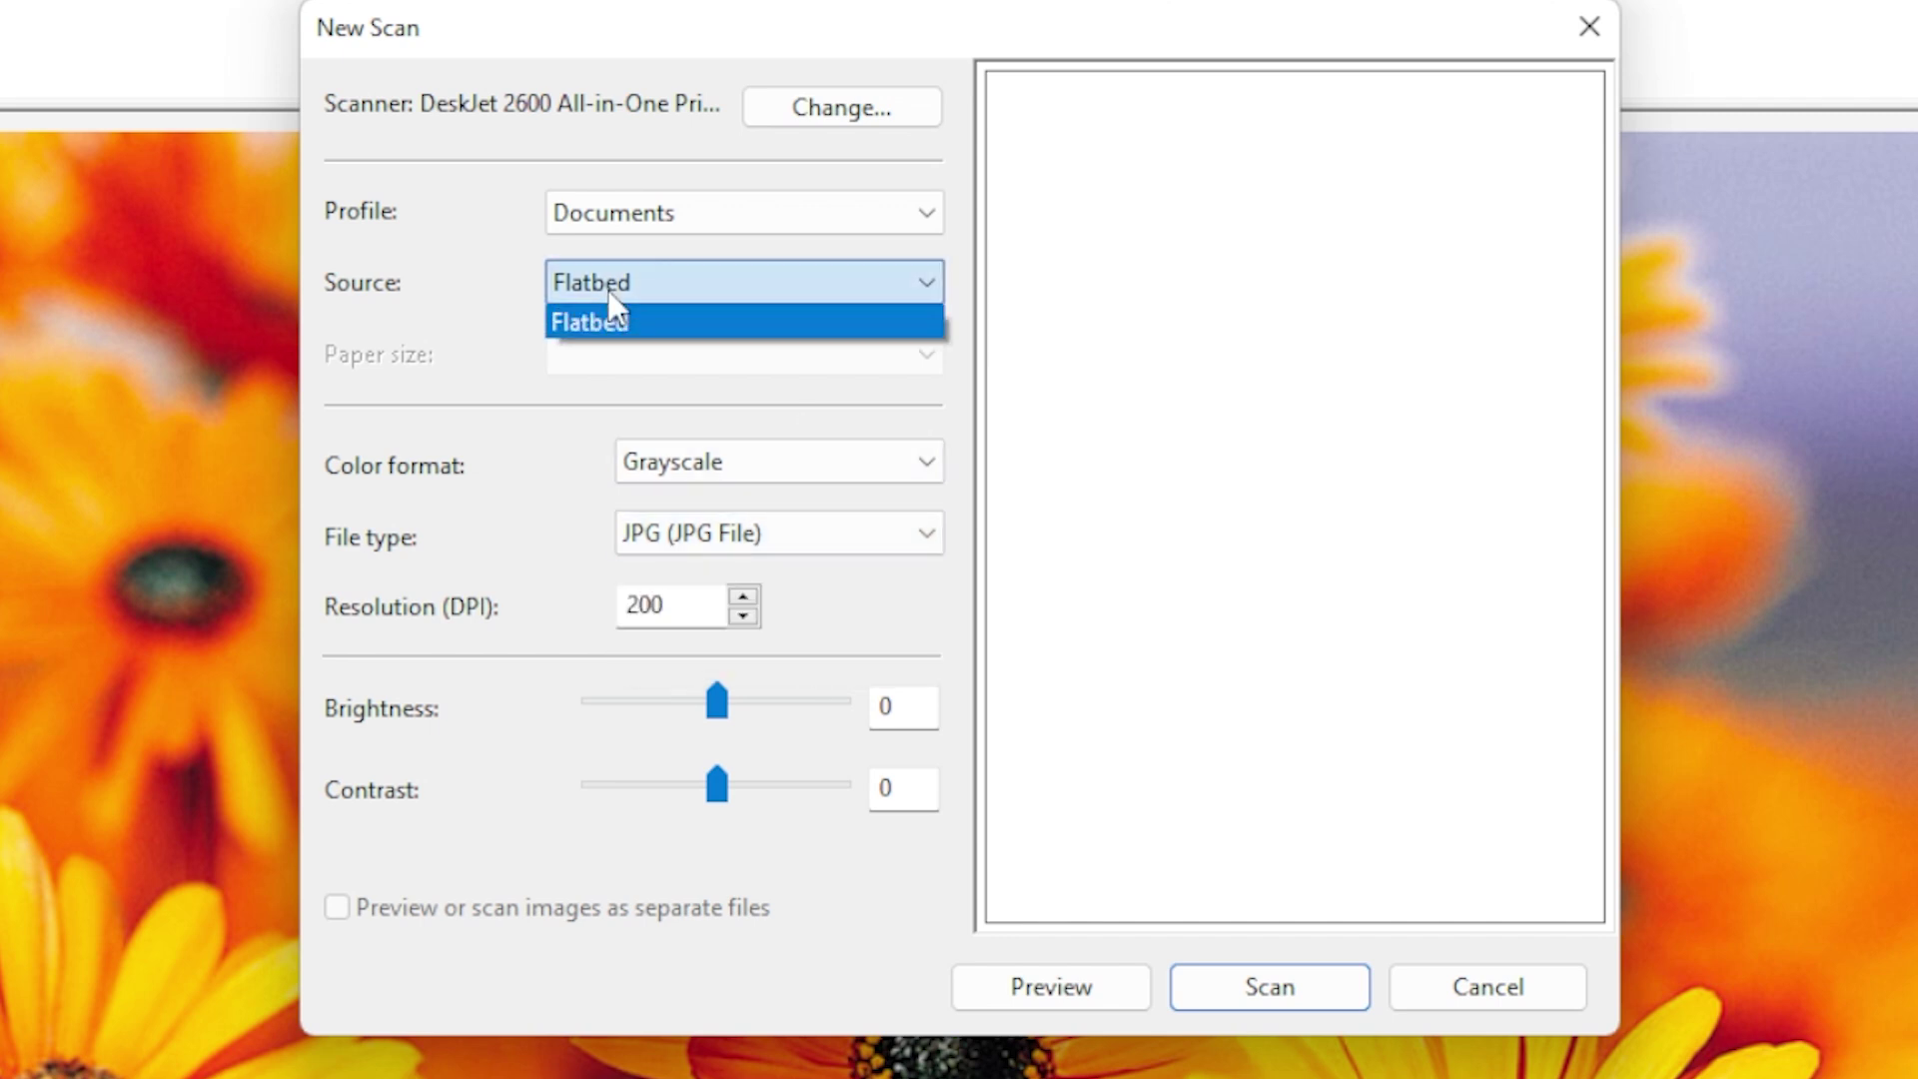
click(687, 284)
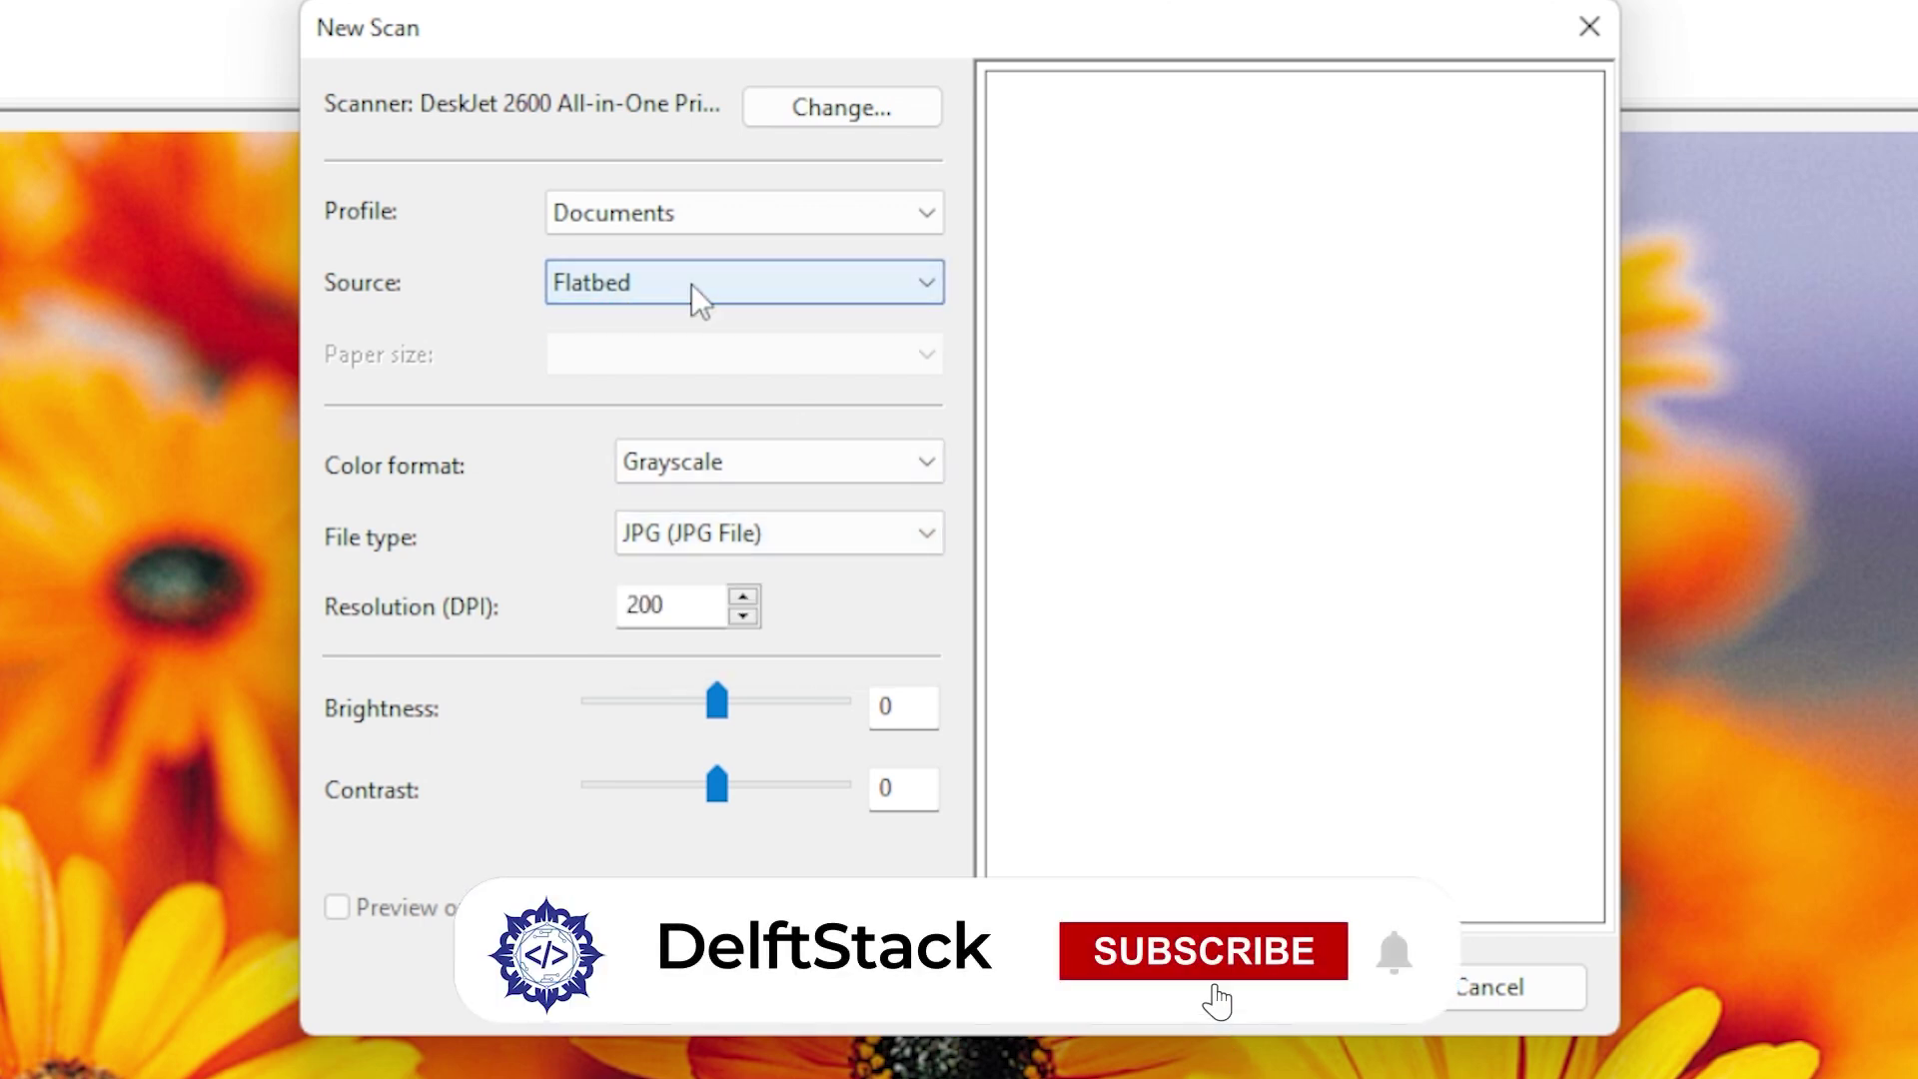
click(742, 207)
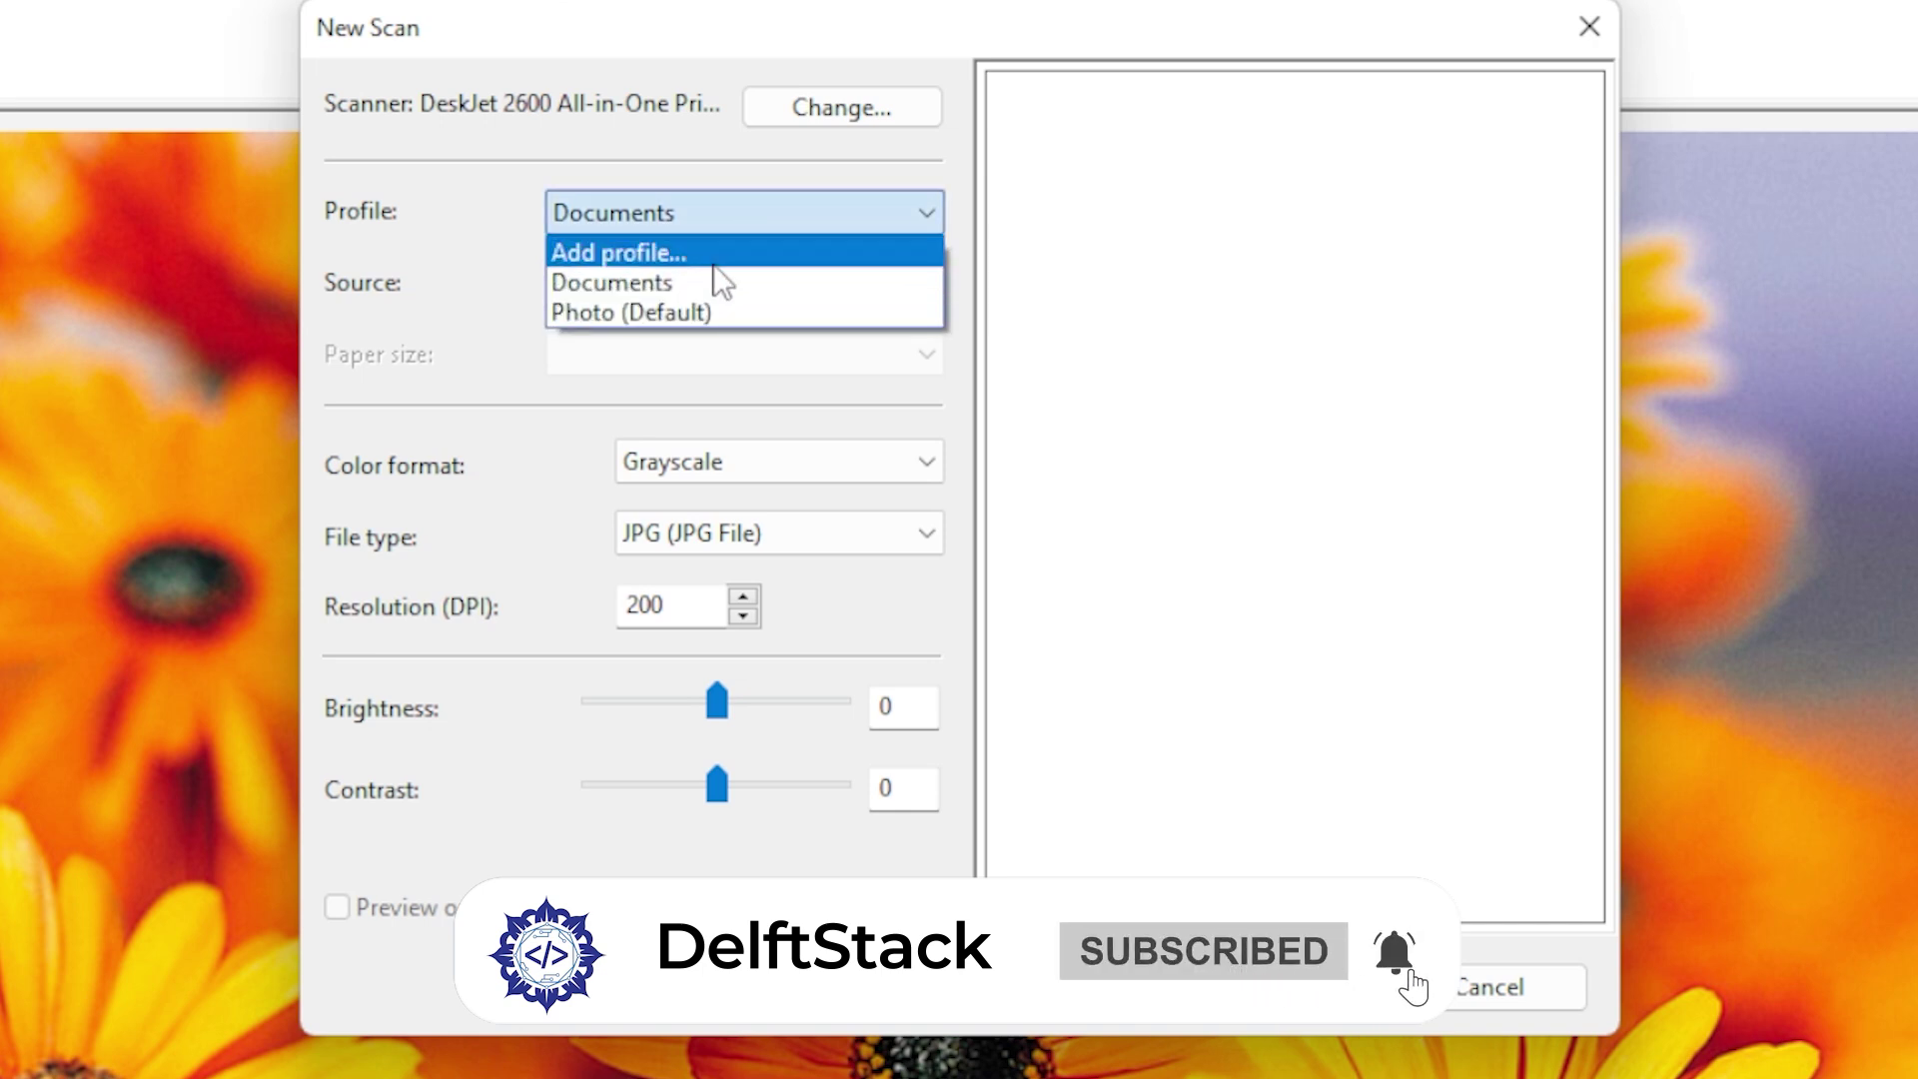
click(705, 312)
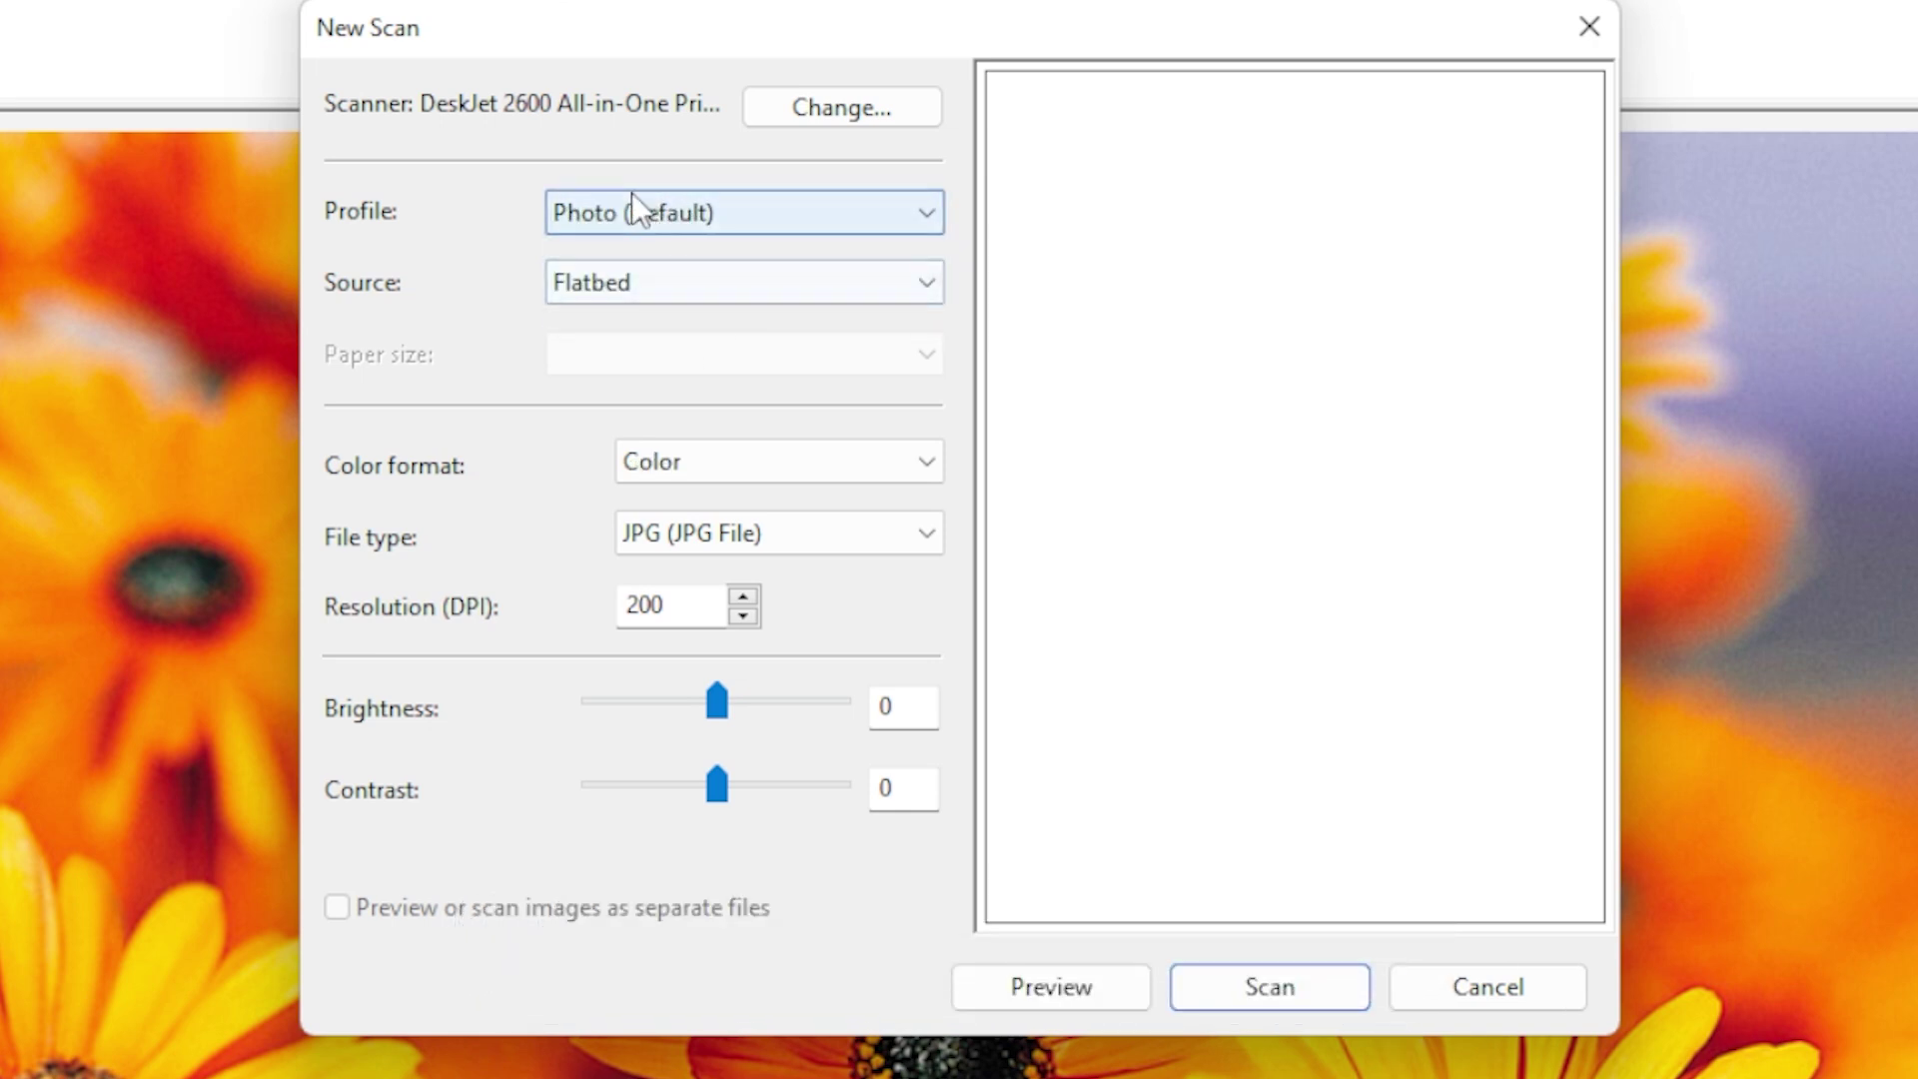
click(630, 288)
click(679, 321)
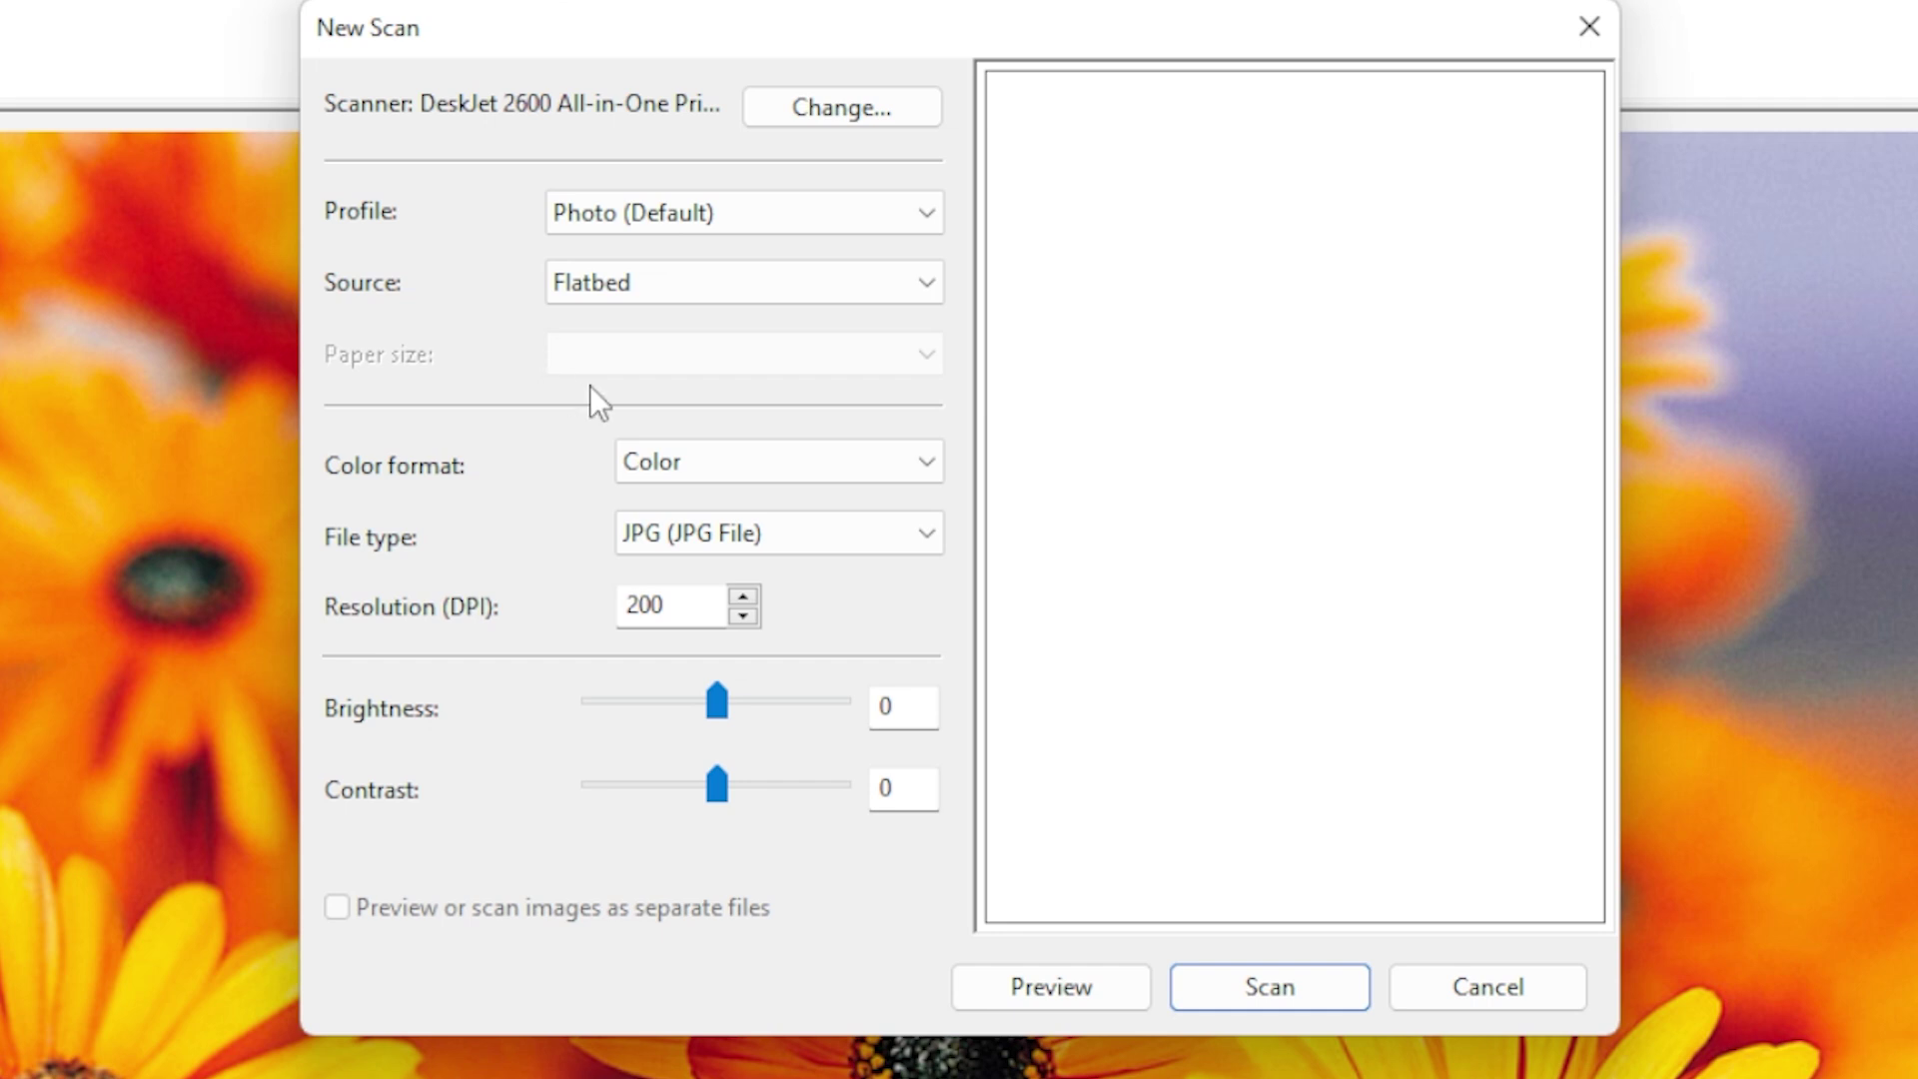
Set the colour format to Grayscale after briefly trying Black and white.
click(789, 466)
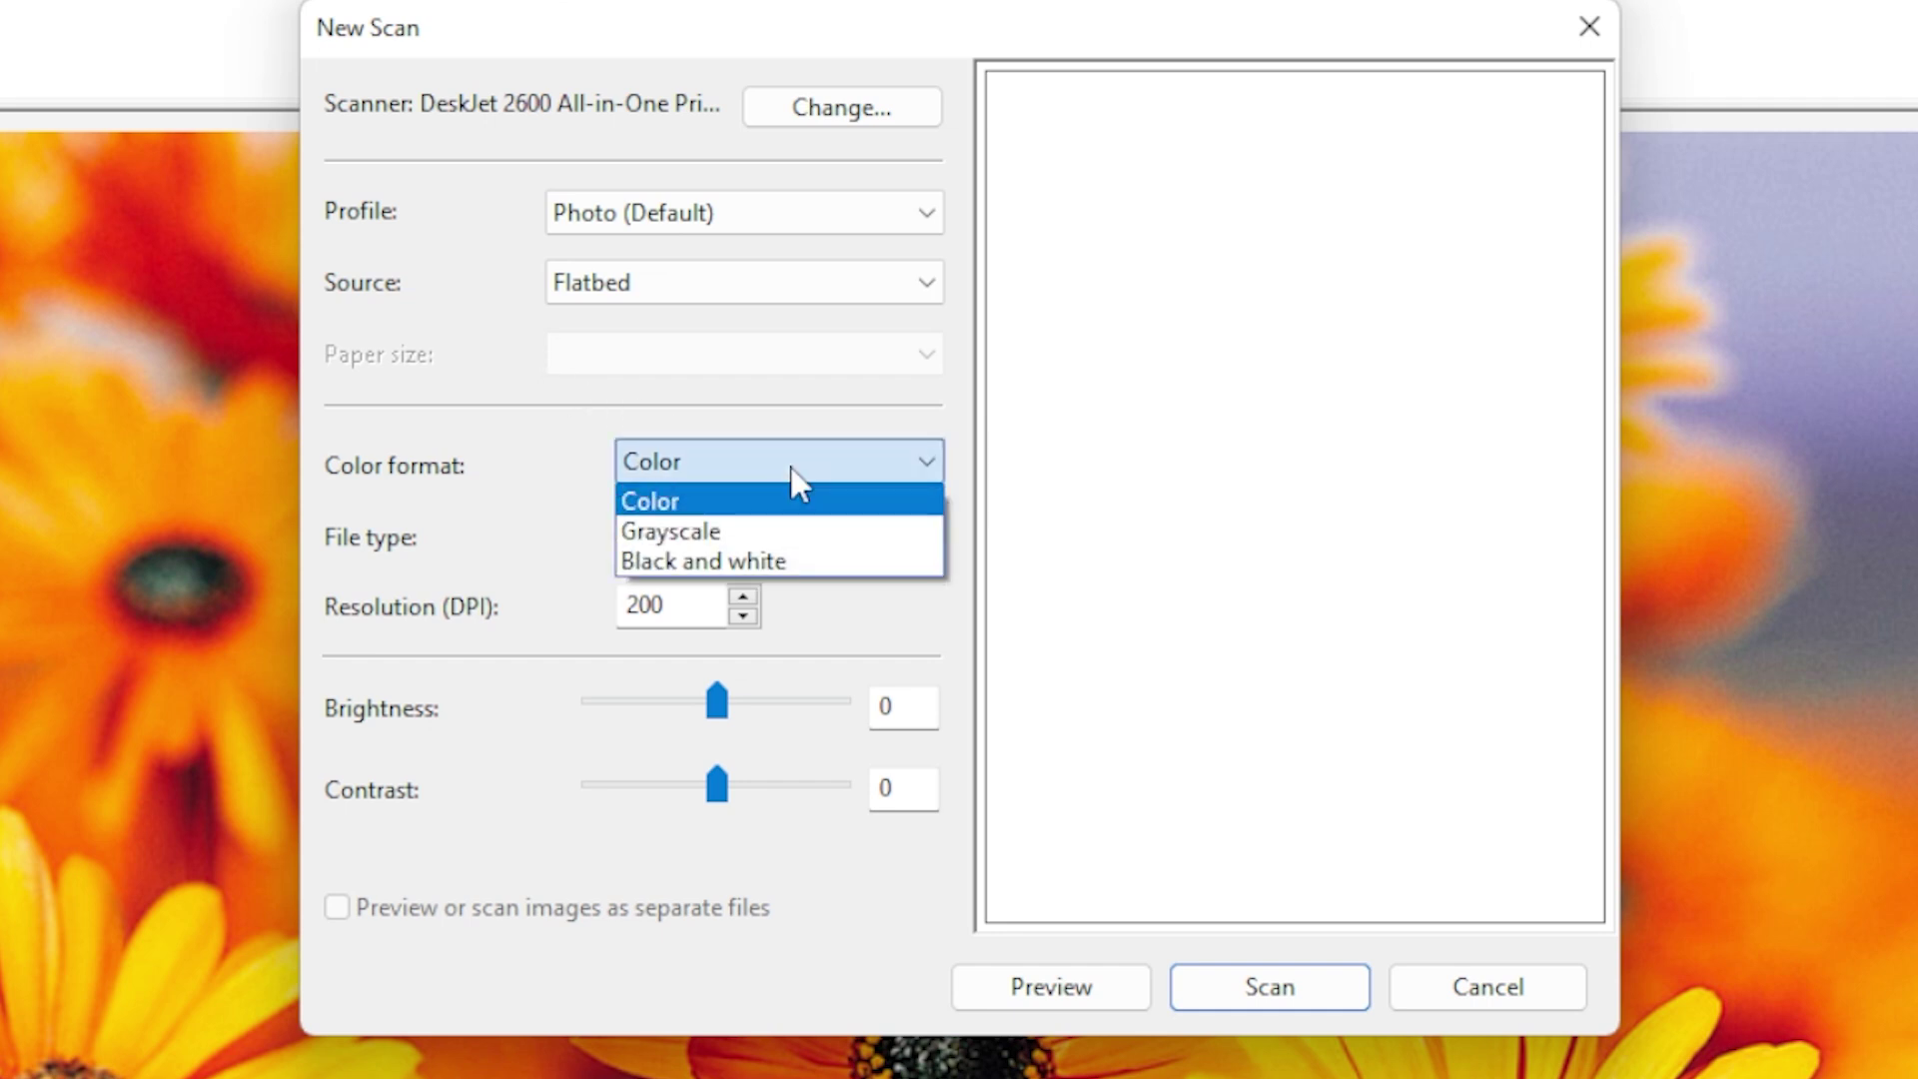
click(759, 530)
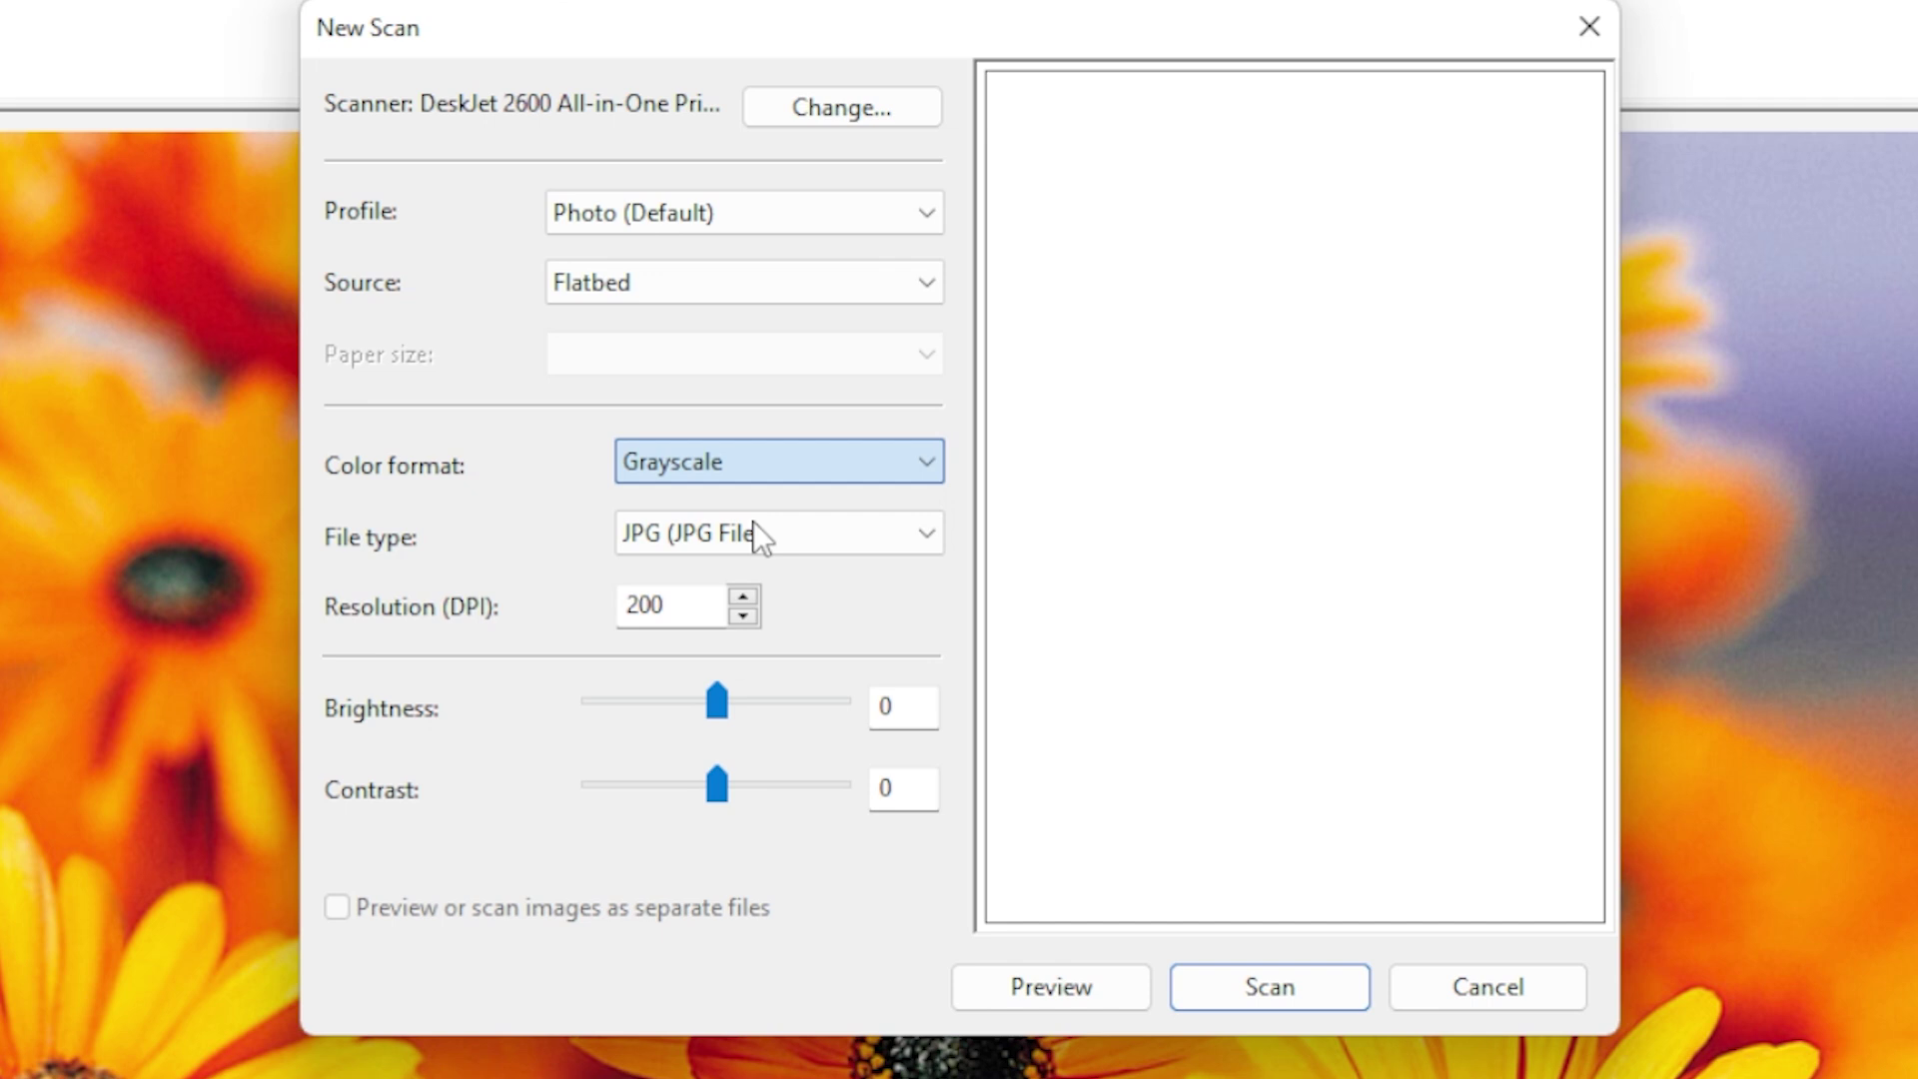
click(755, 464)
click(753, 558)
click(755, 465)
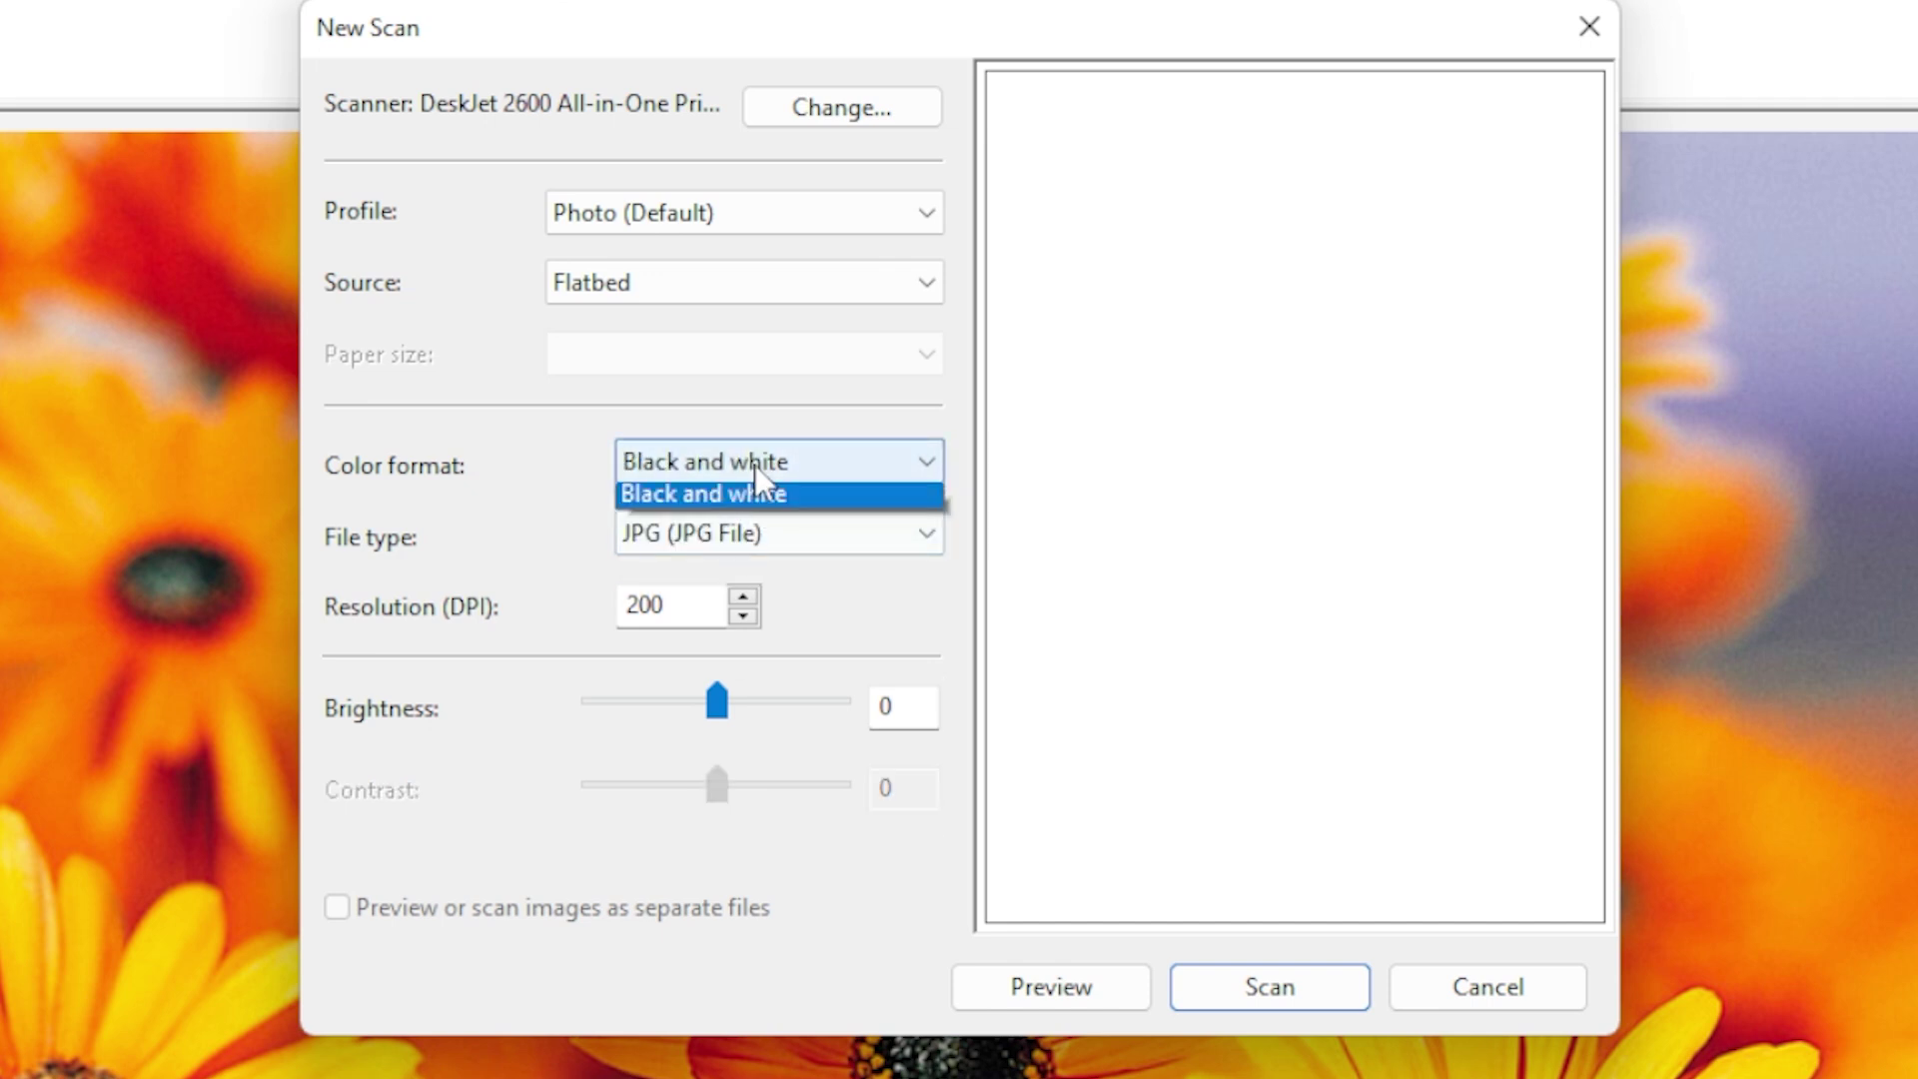
click(754, 525)
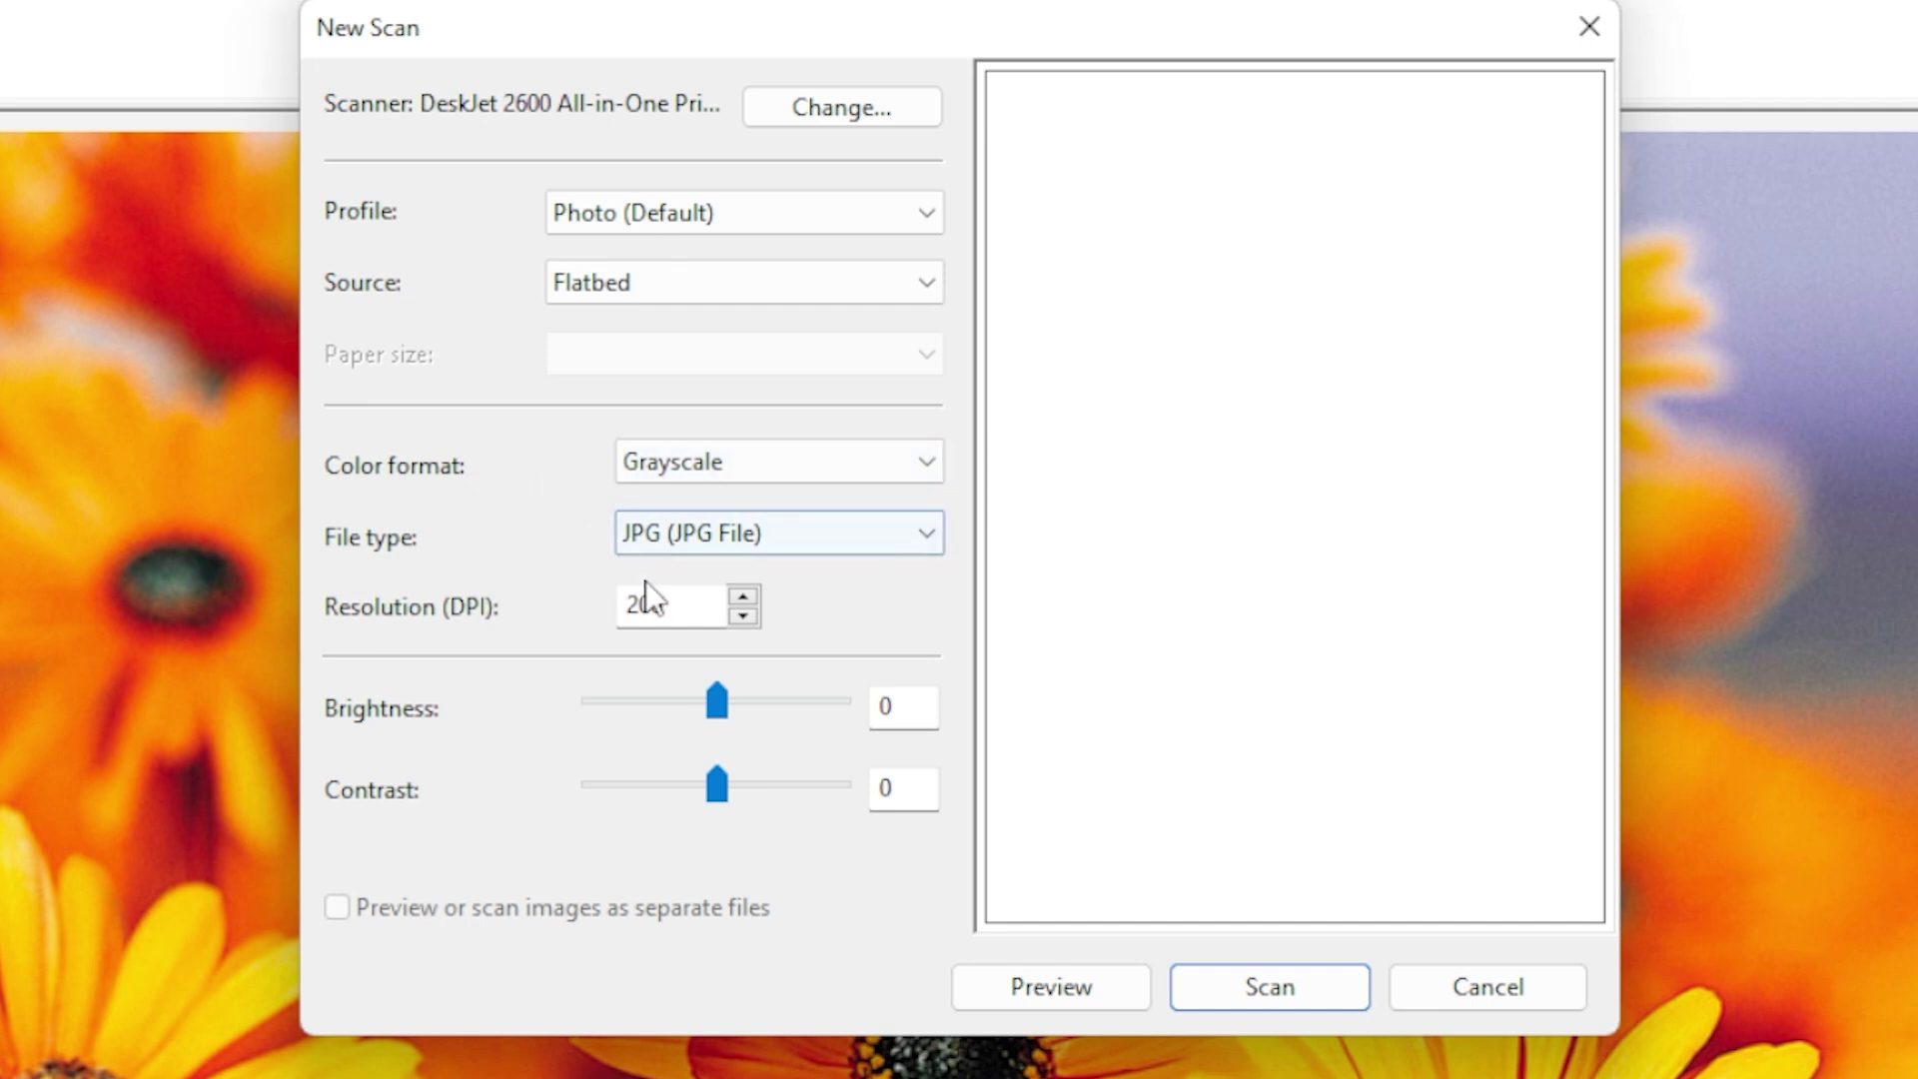
Keep JPG as the file type and replace the 200 DPI resolution with 300.
click(810, 537)
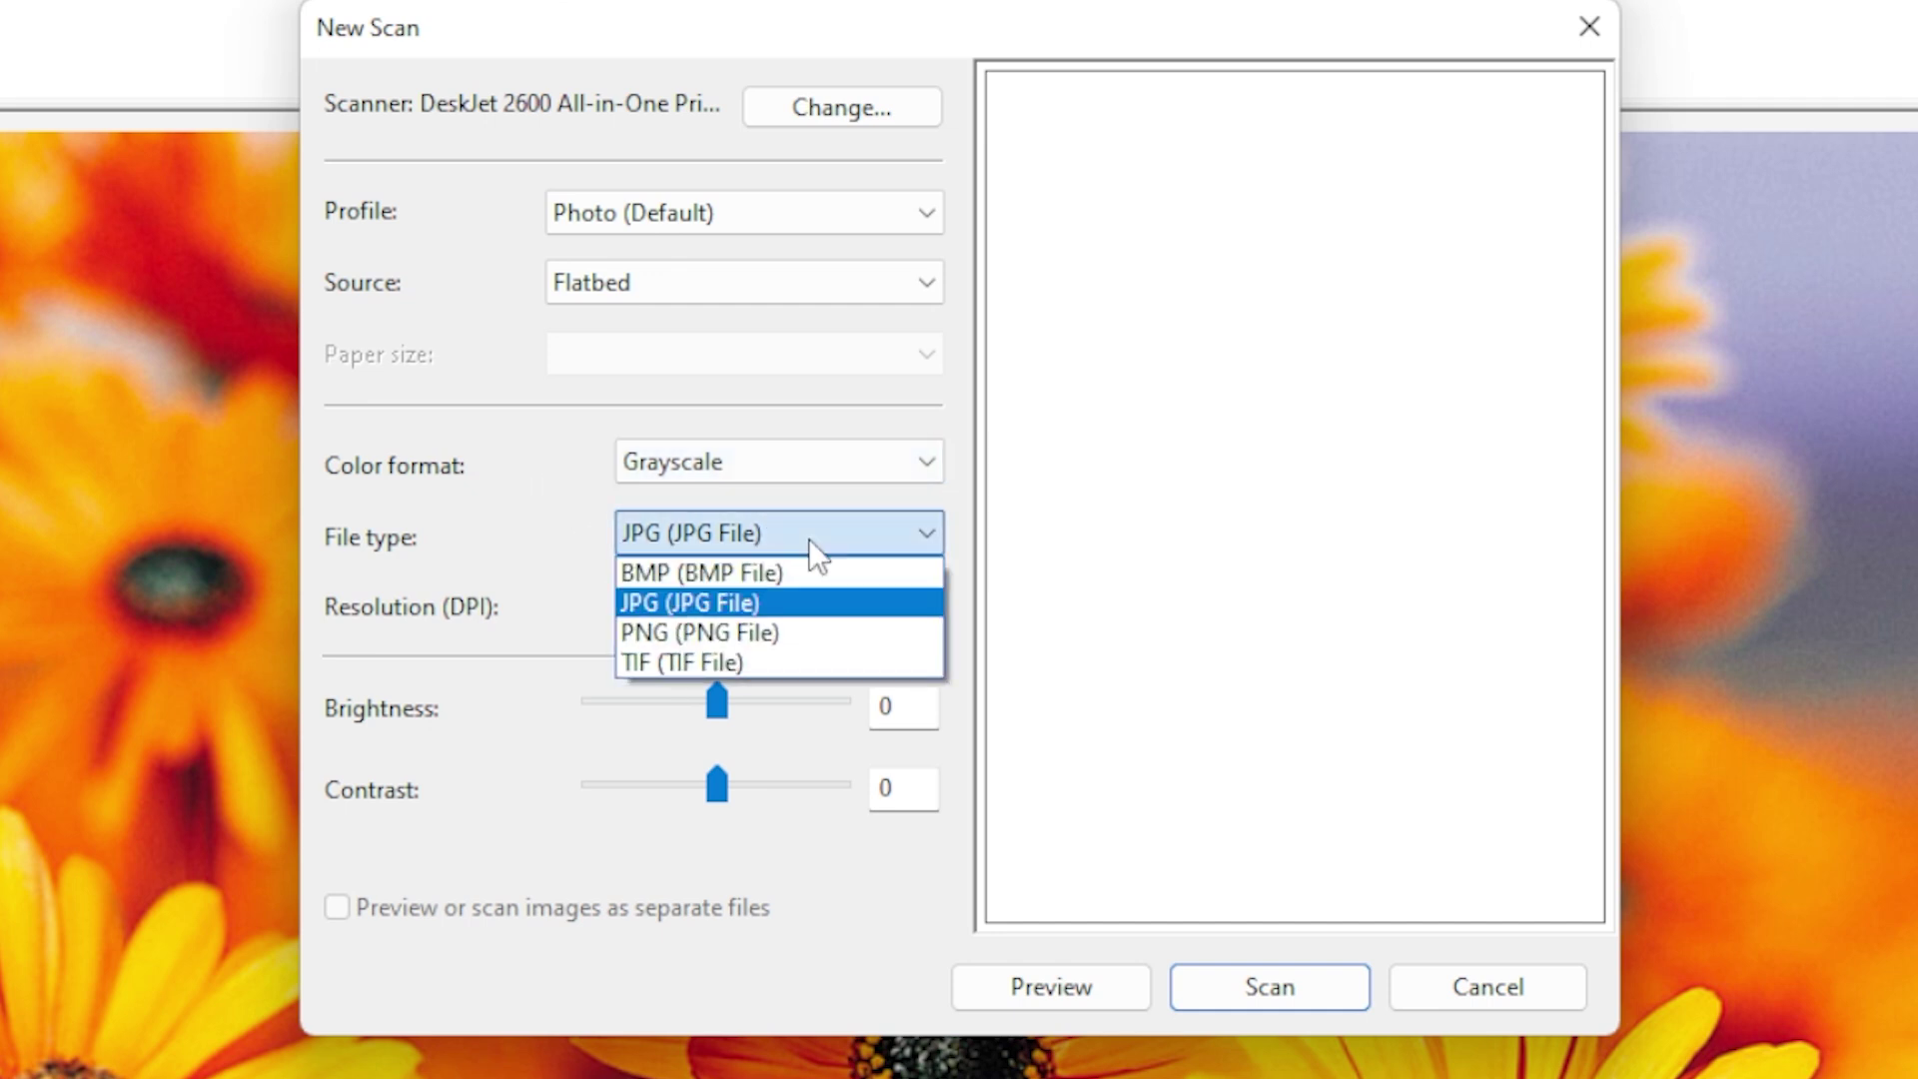
click(808, 538)
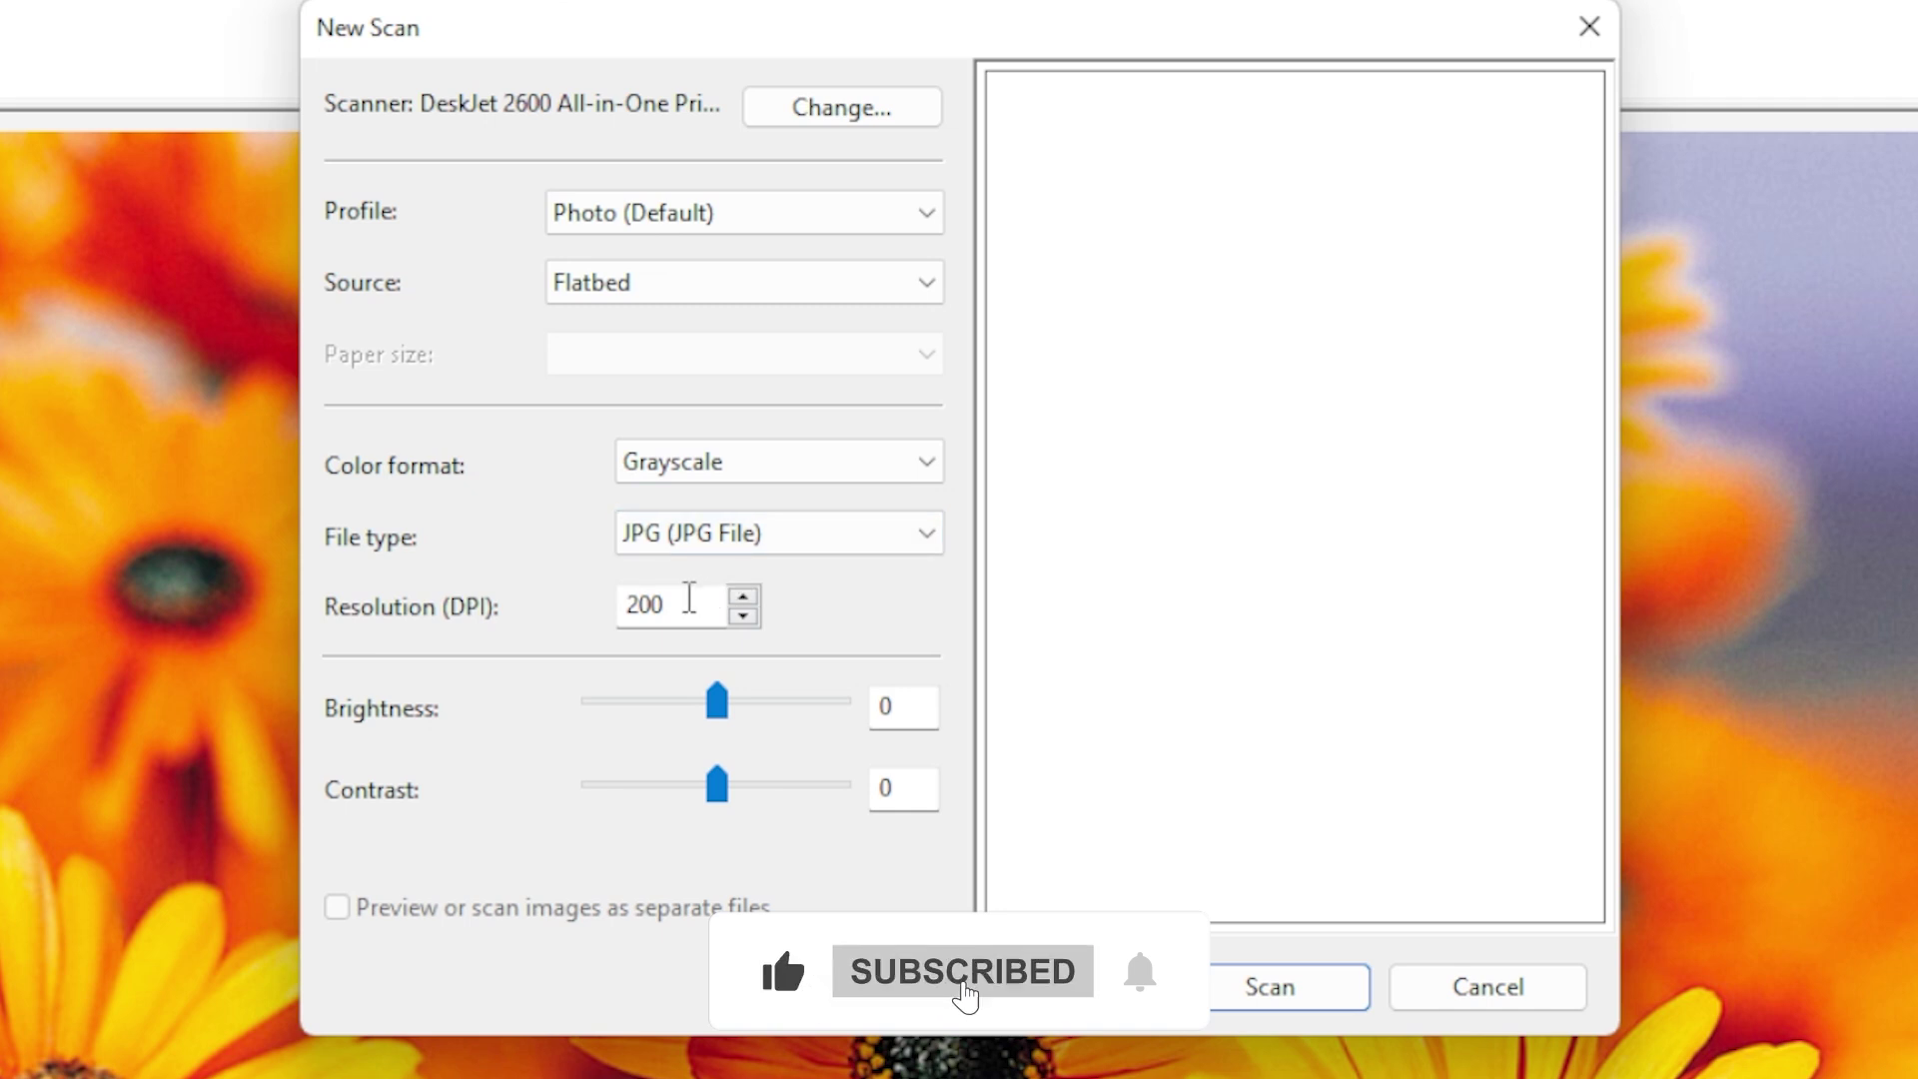
drag(689, 600, 603, 606)
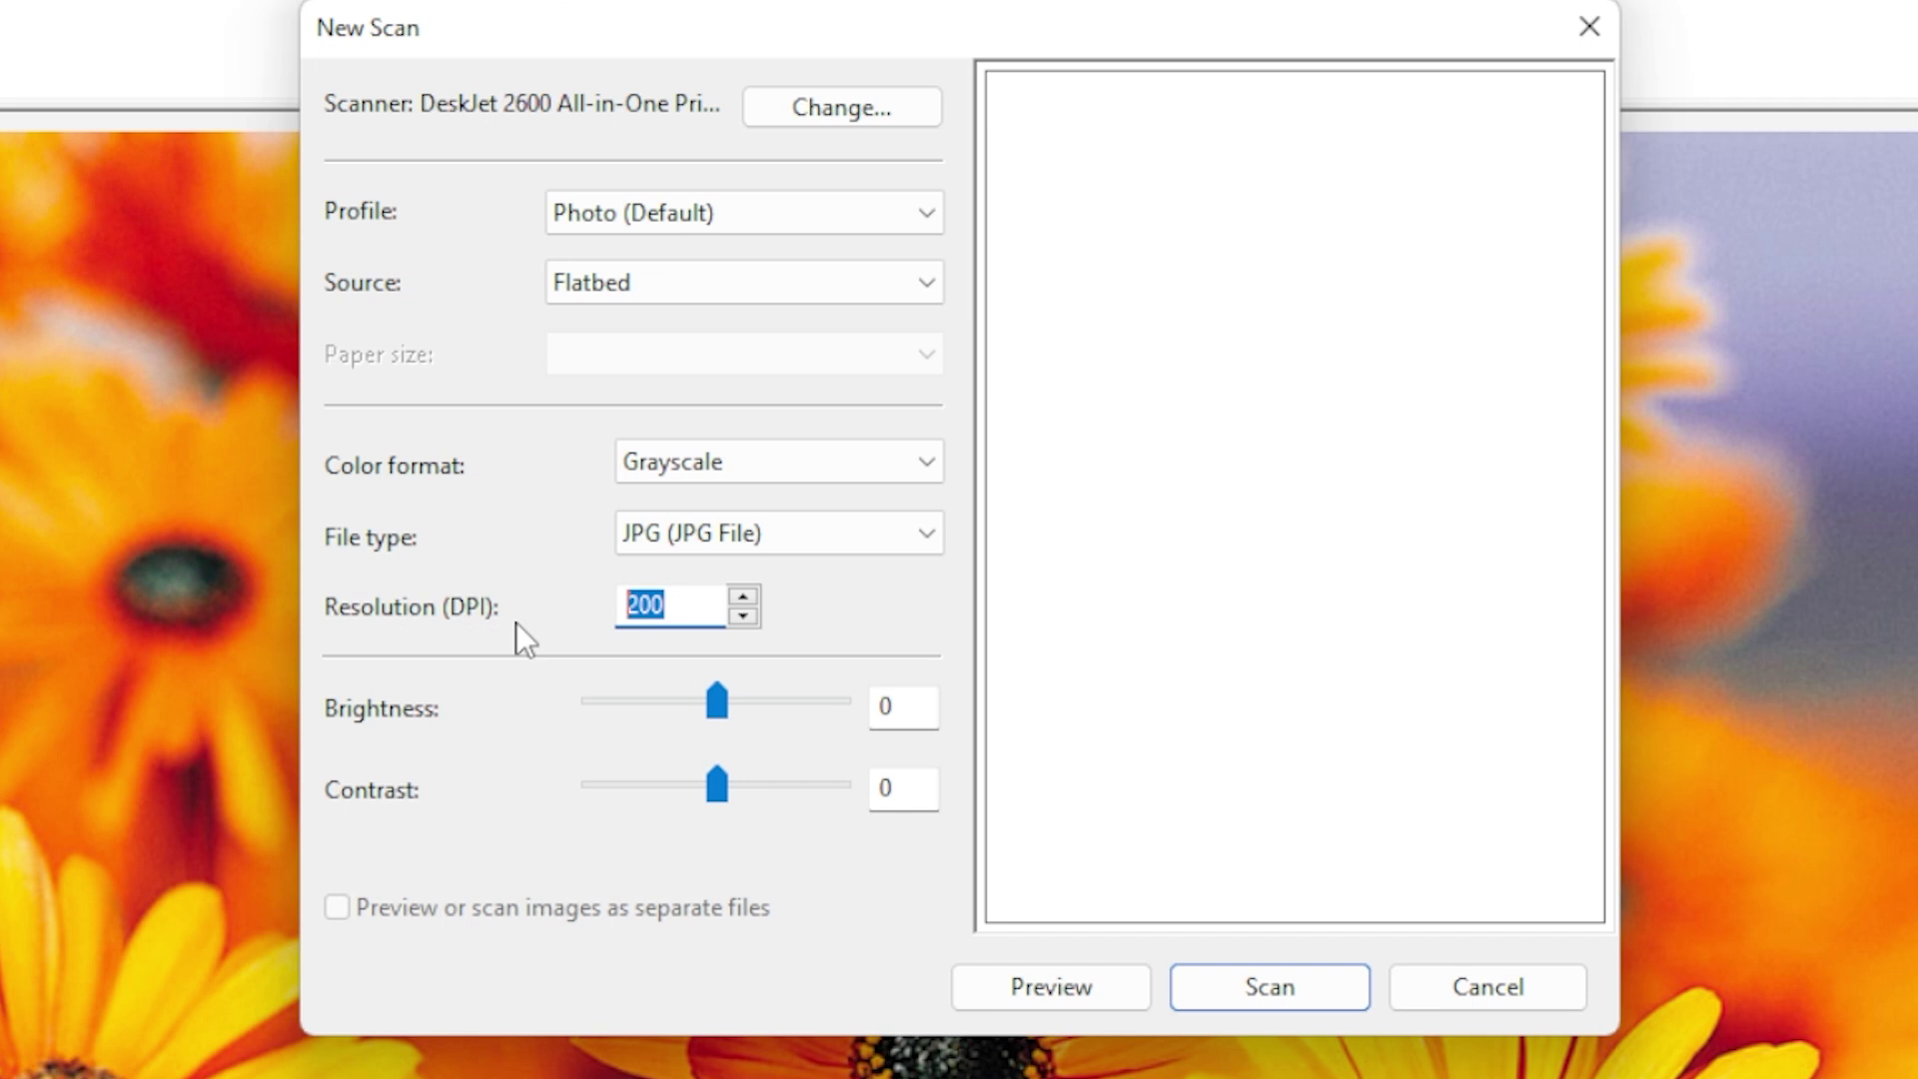
text(300)
Preview the handwritten page, then scan it in grayscale at 300 DPI.
click(1049, 985)
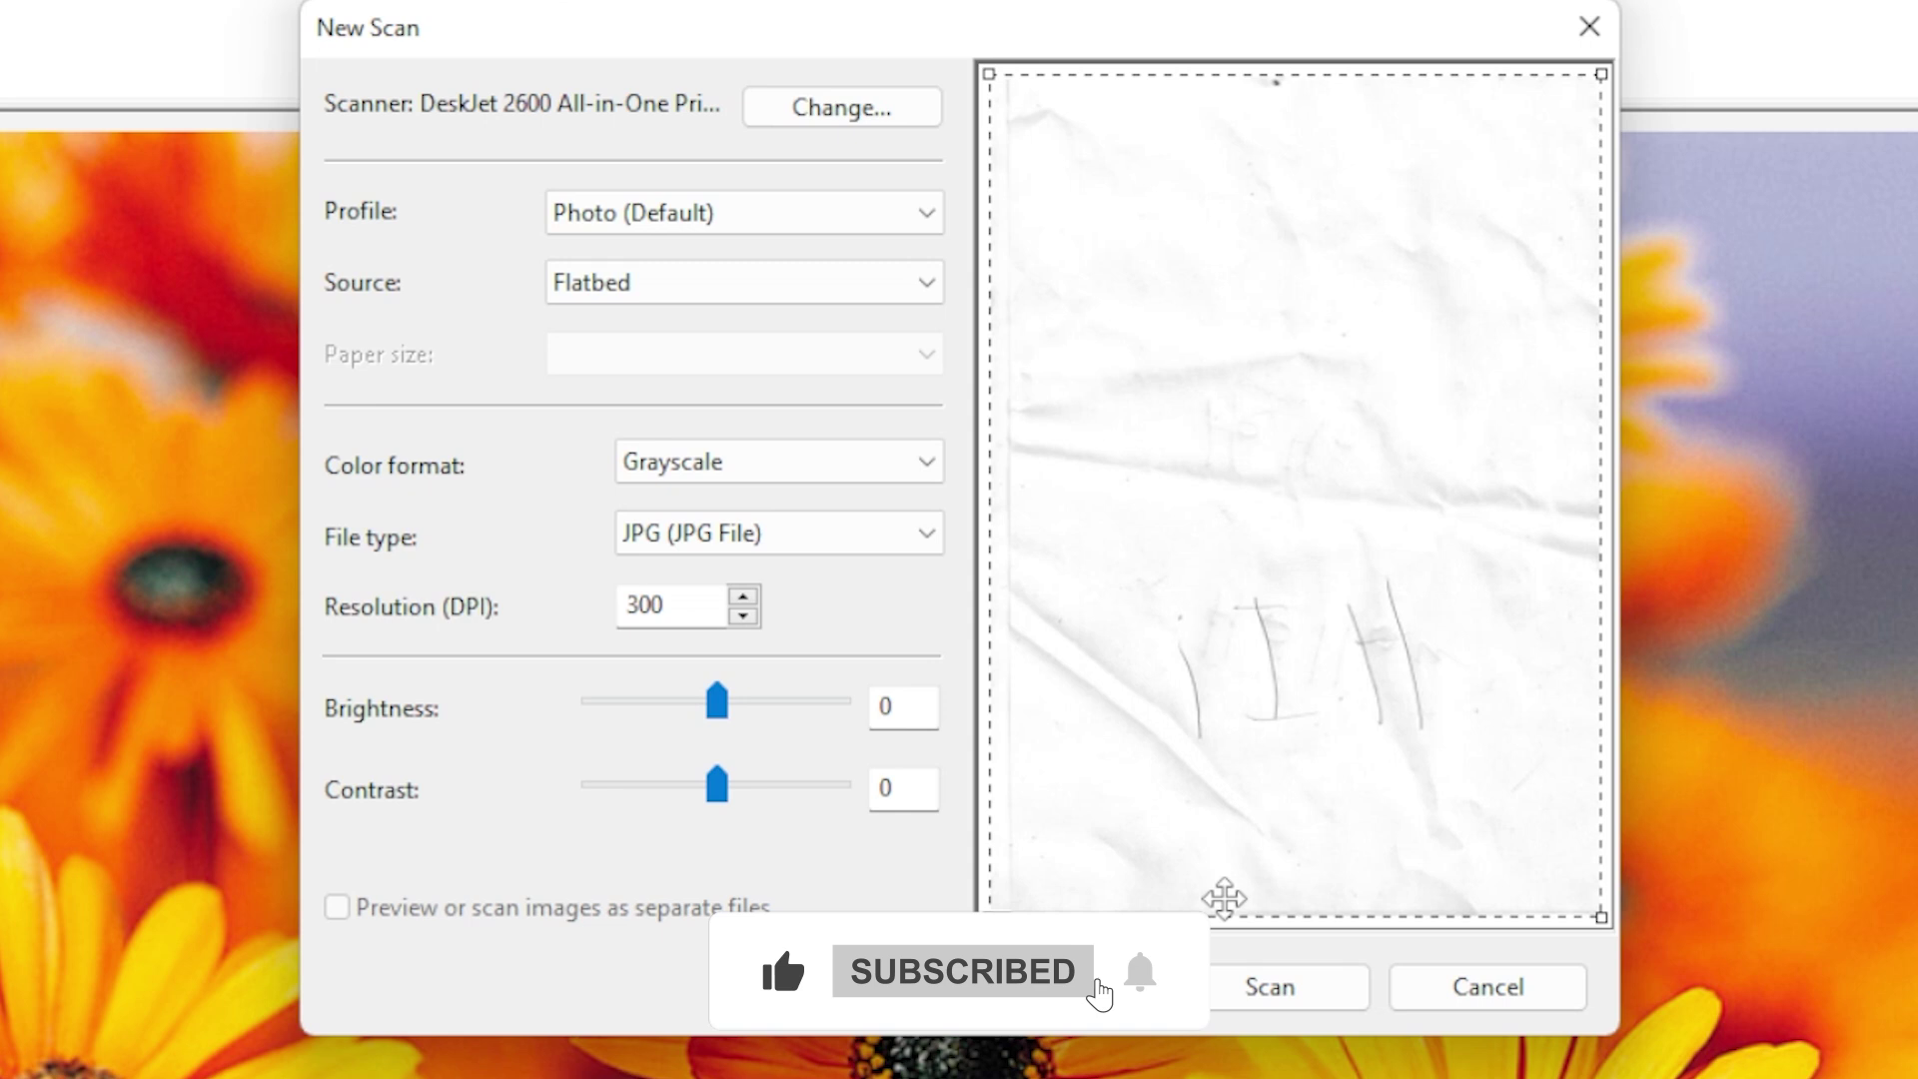
click(1297, 987)
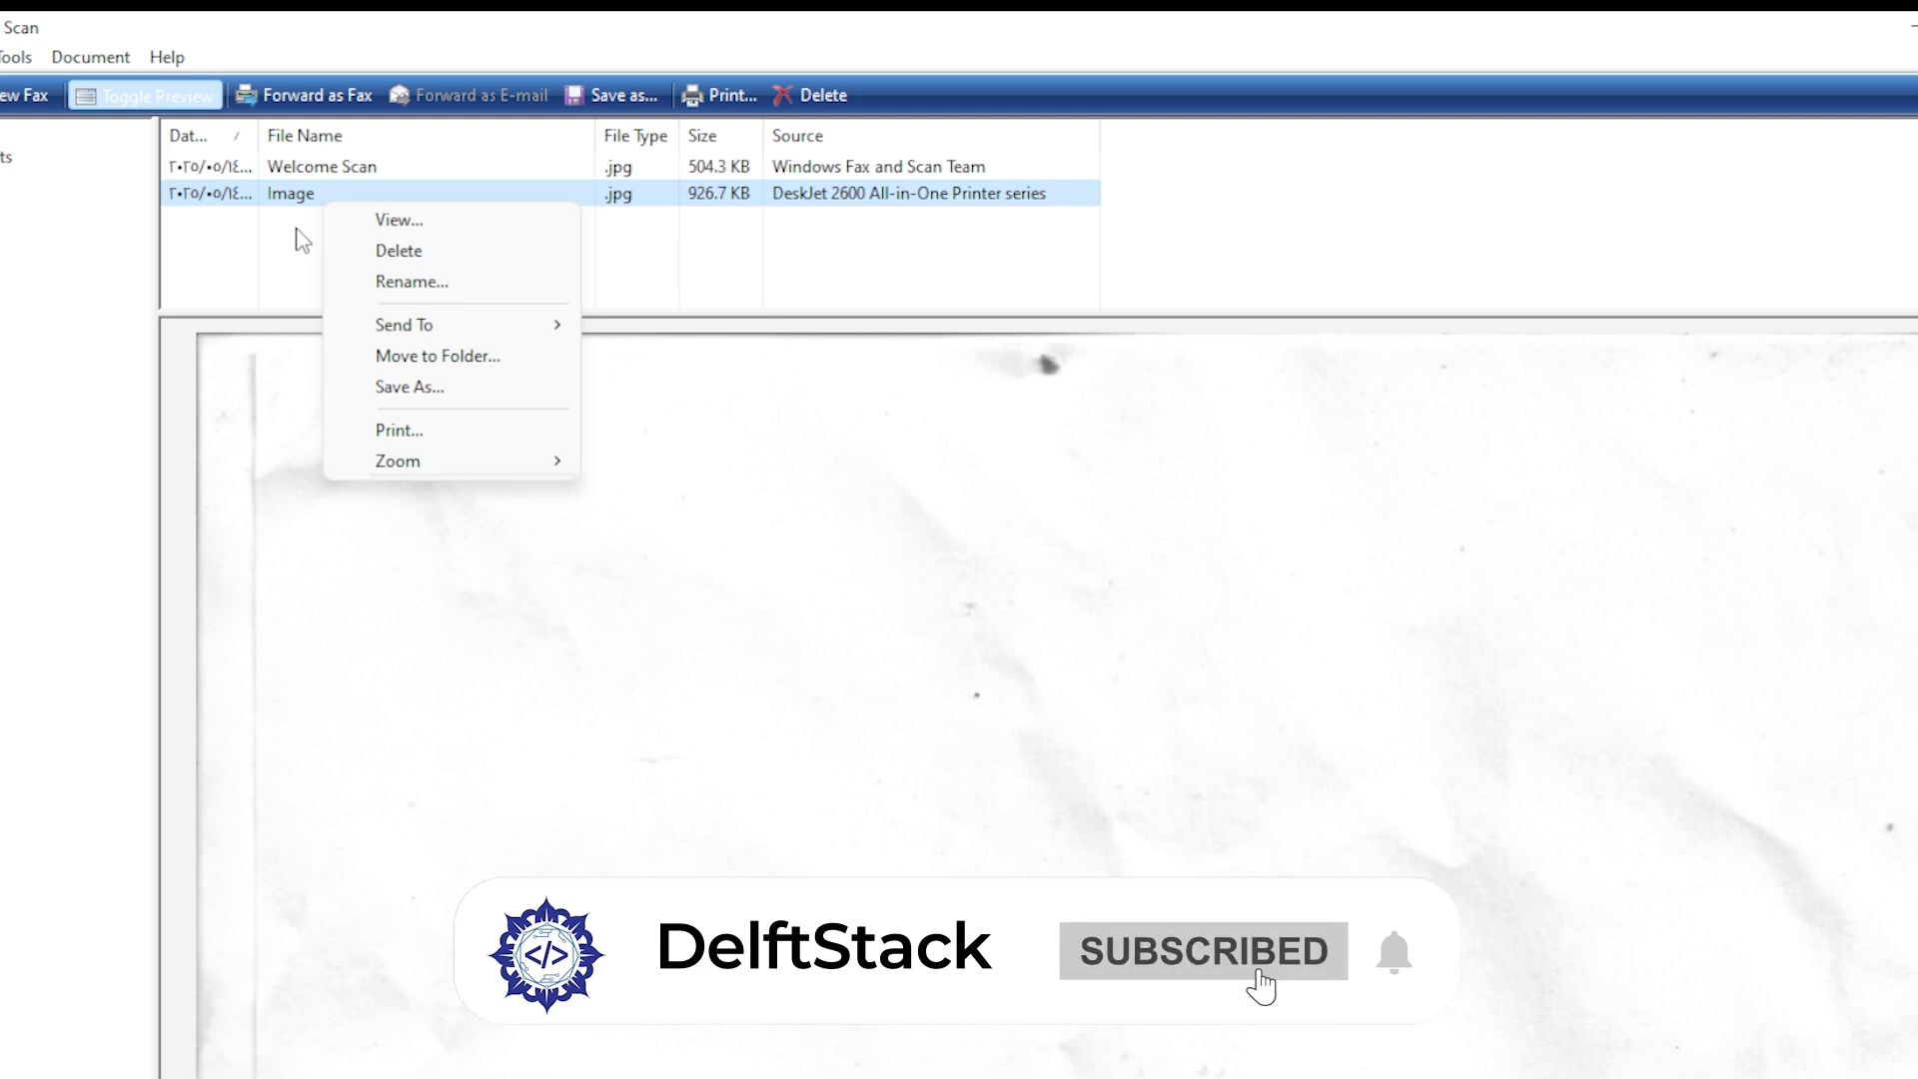
click(303, 236)
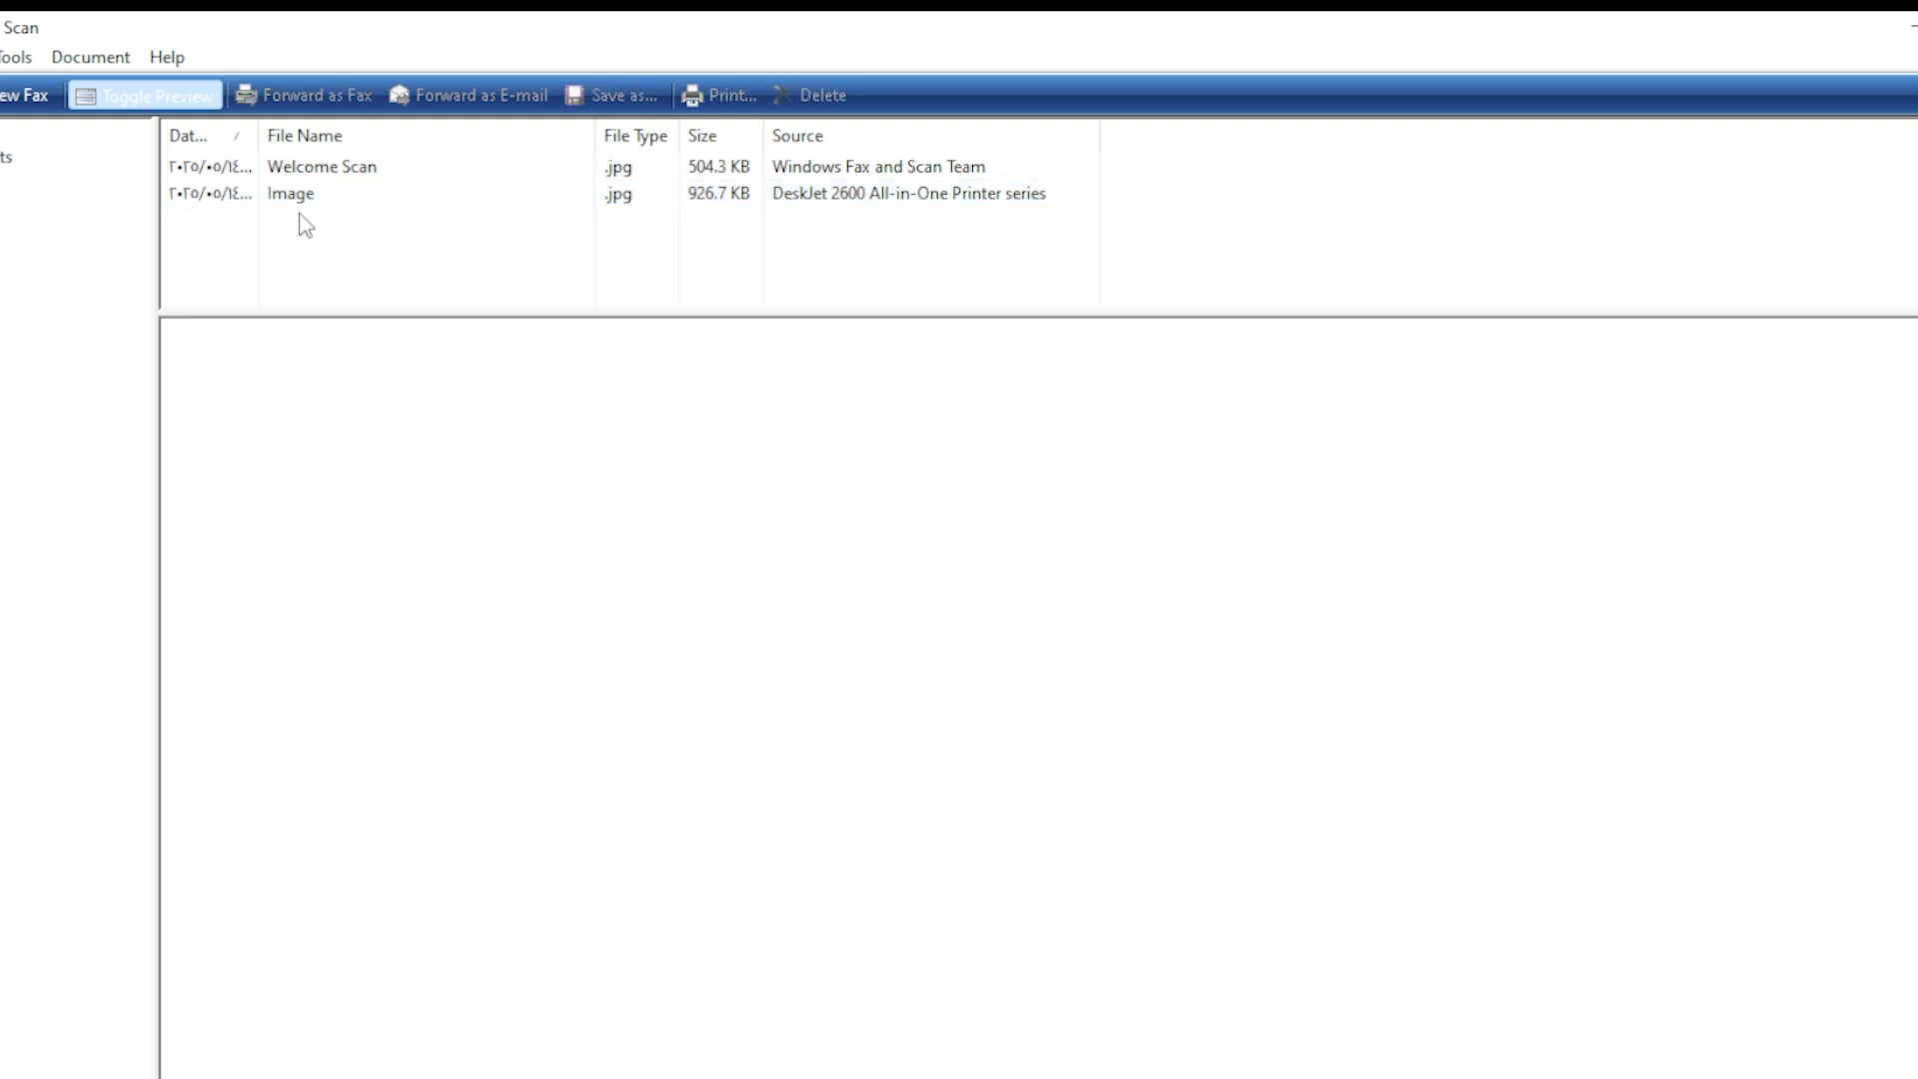
drag(299, 223, 325, 178)
click(355, 246)
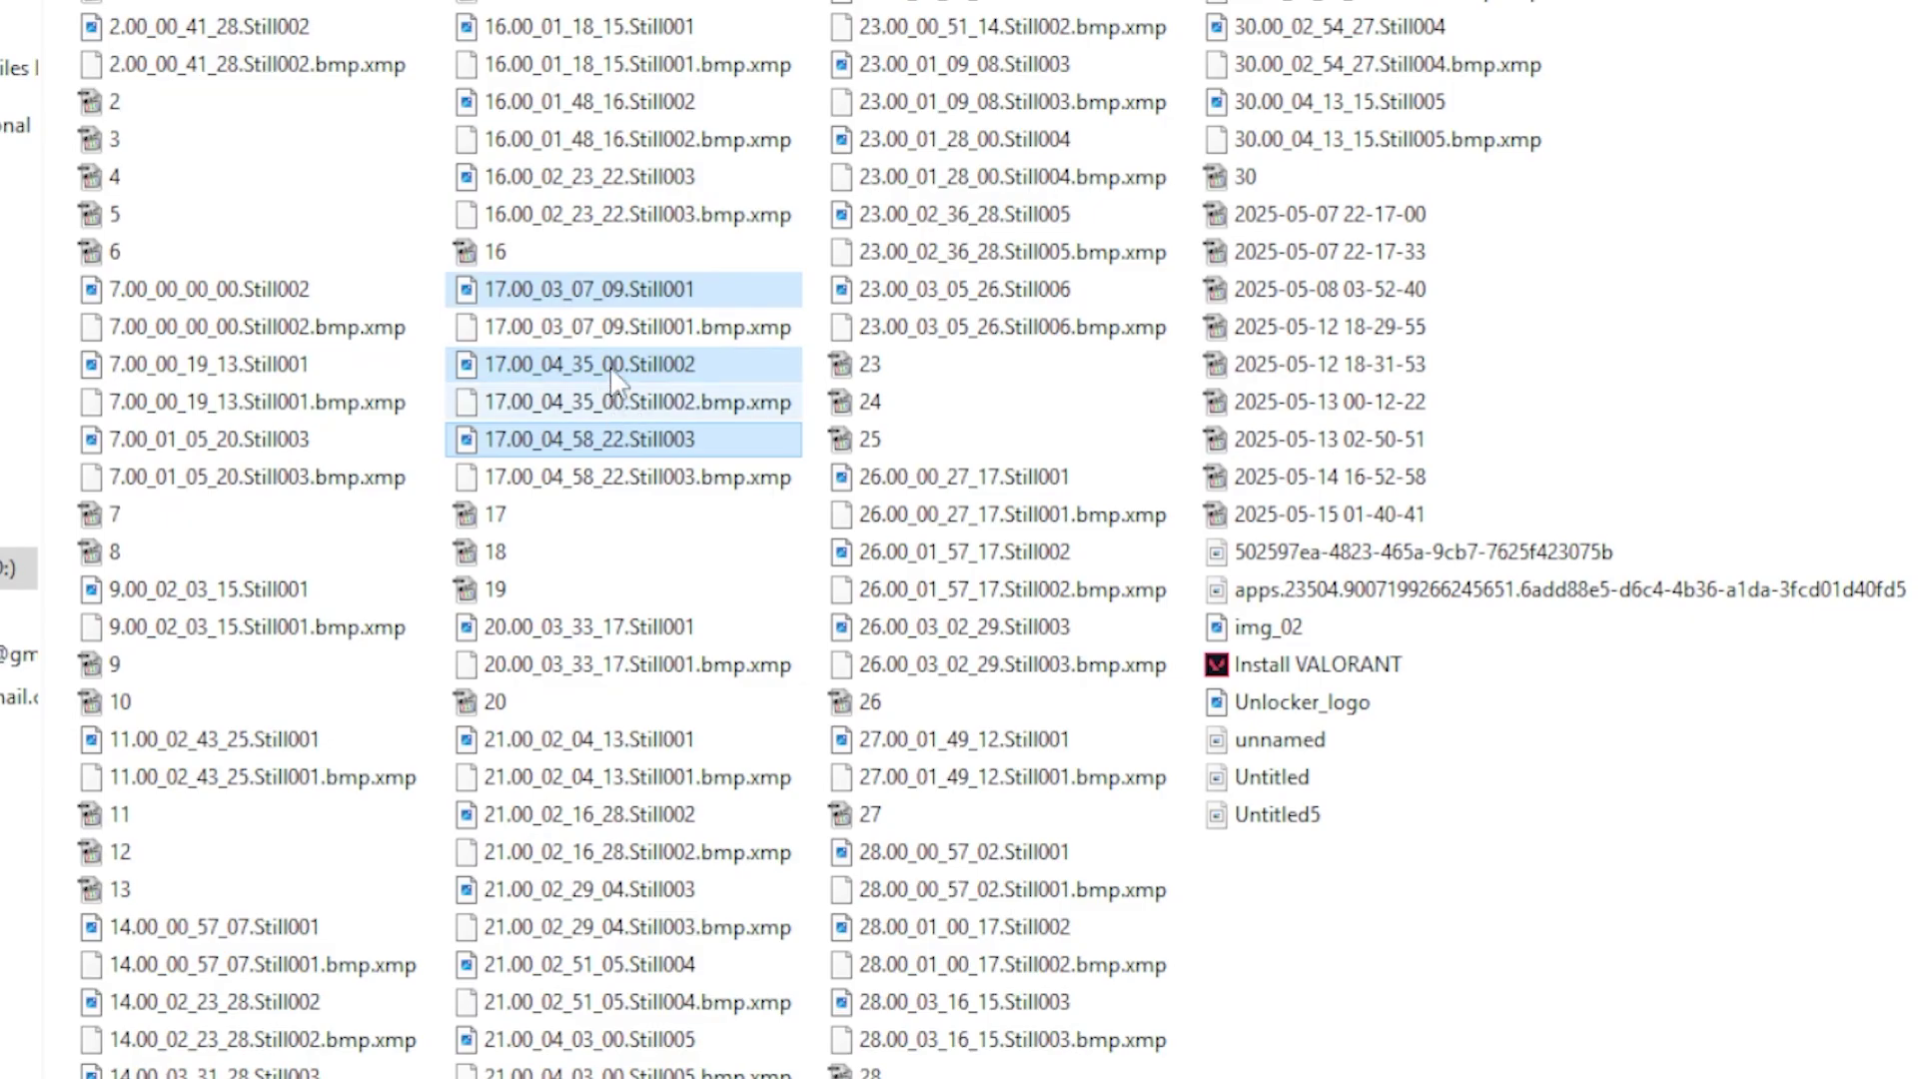
Print the three stills to Microsoft Print to PDF, one 8 x 10 in. picture per page.
right_click(614, 293)
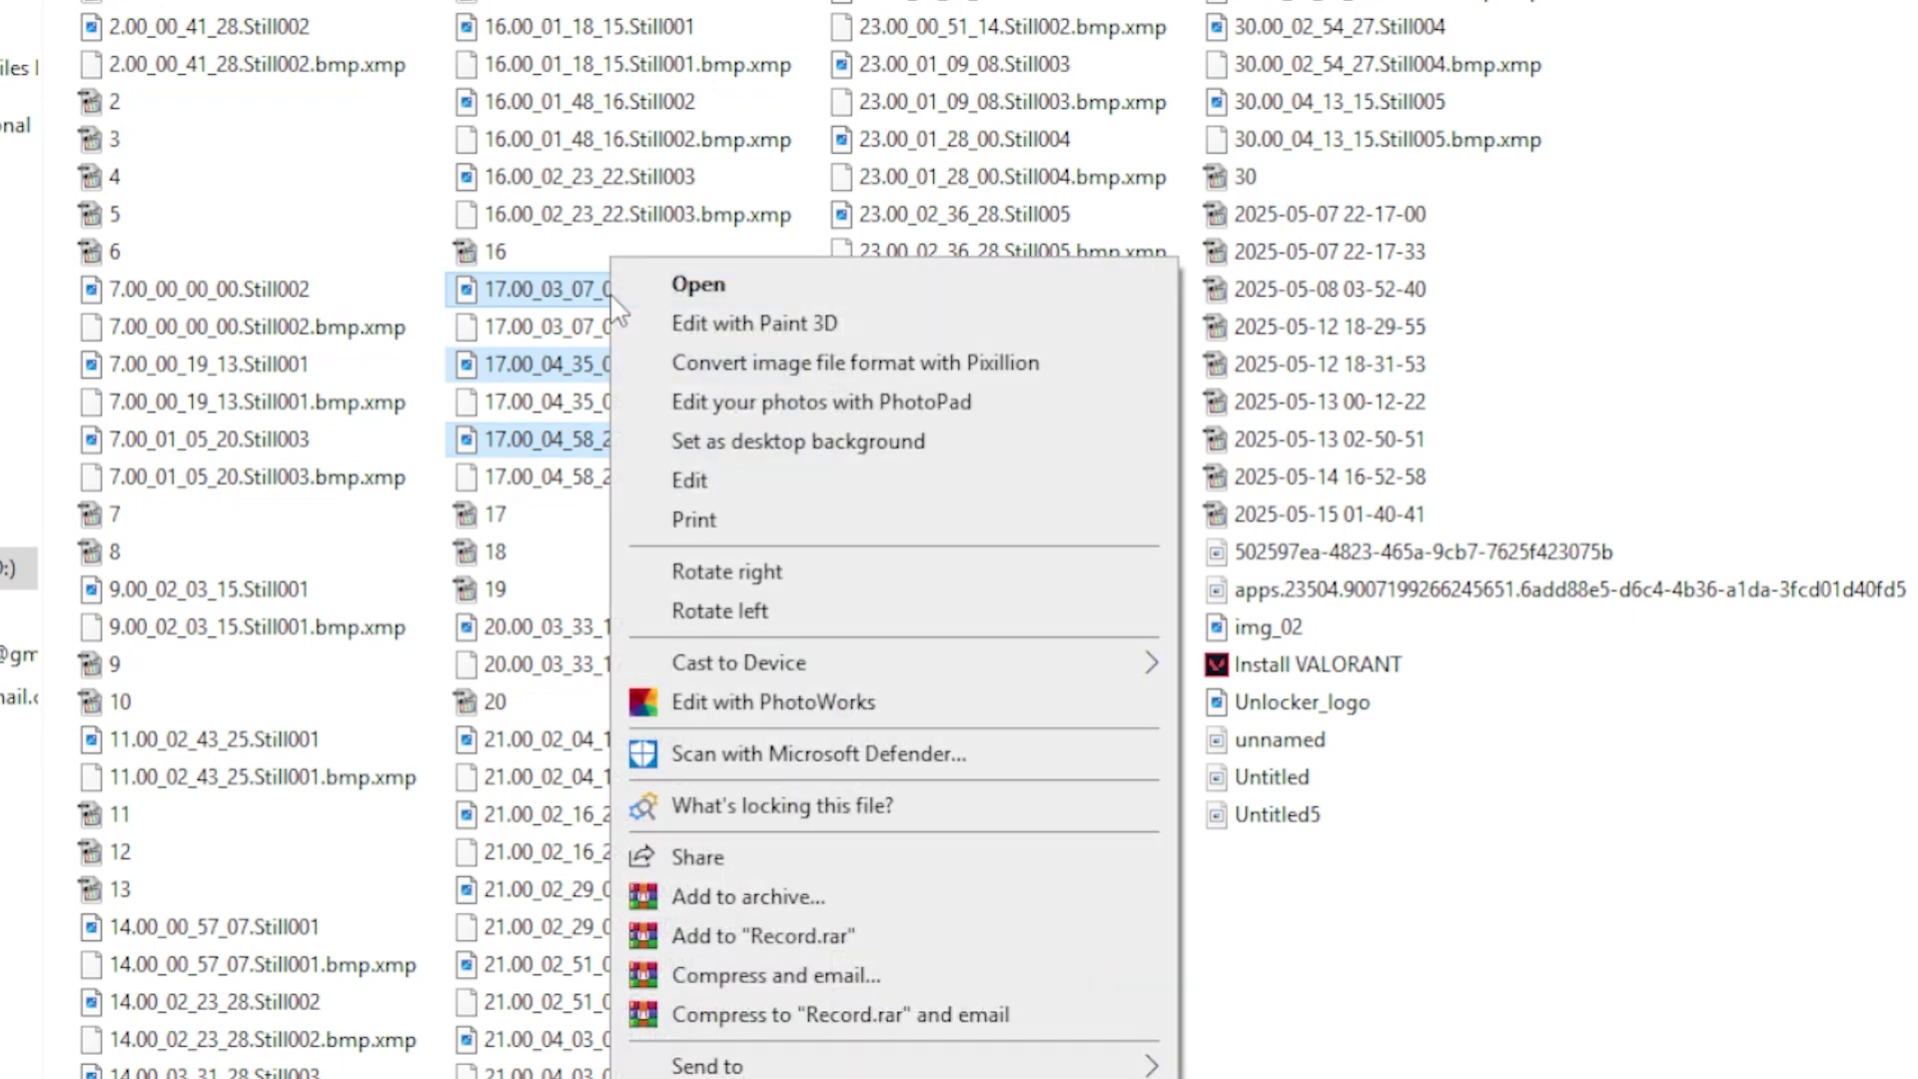
click(757, 522)
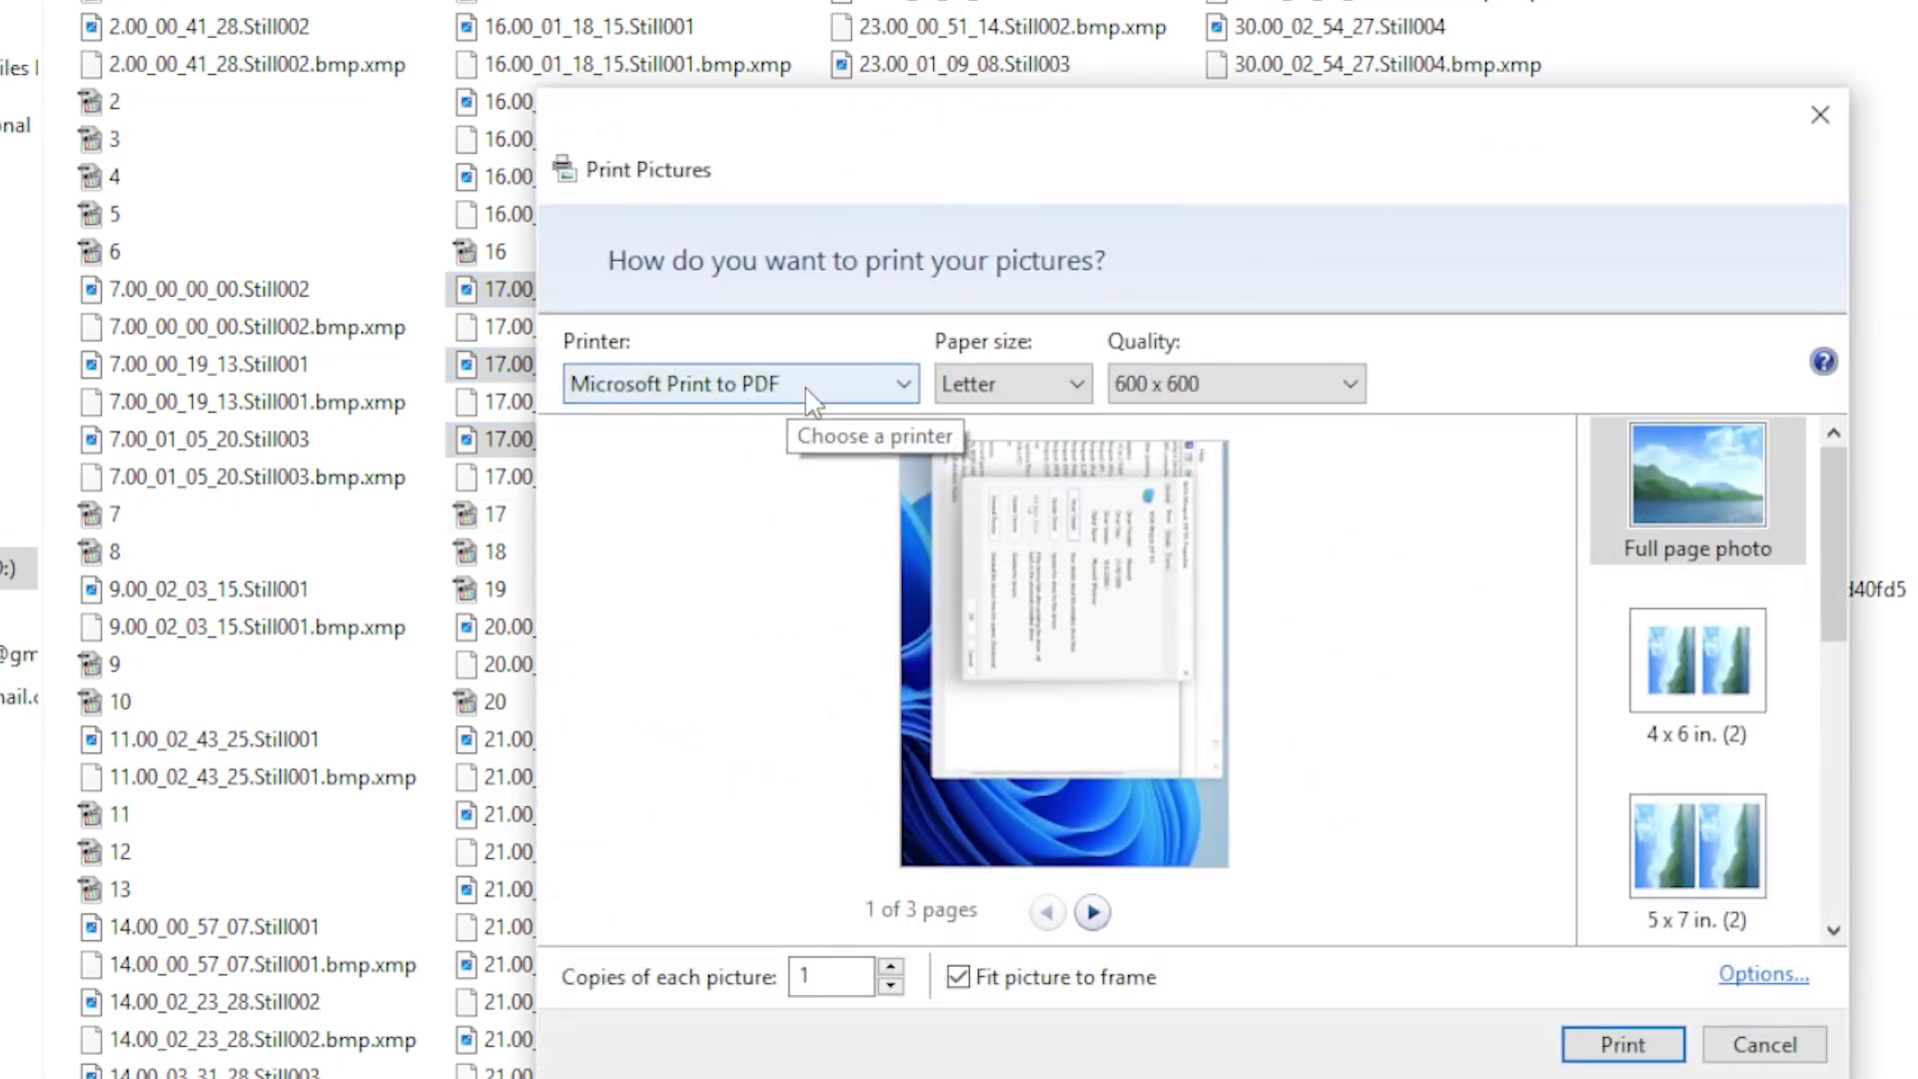
click(812, 398)
click(739, 530)
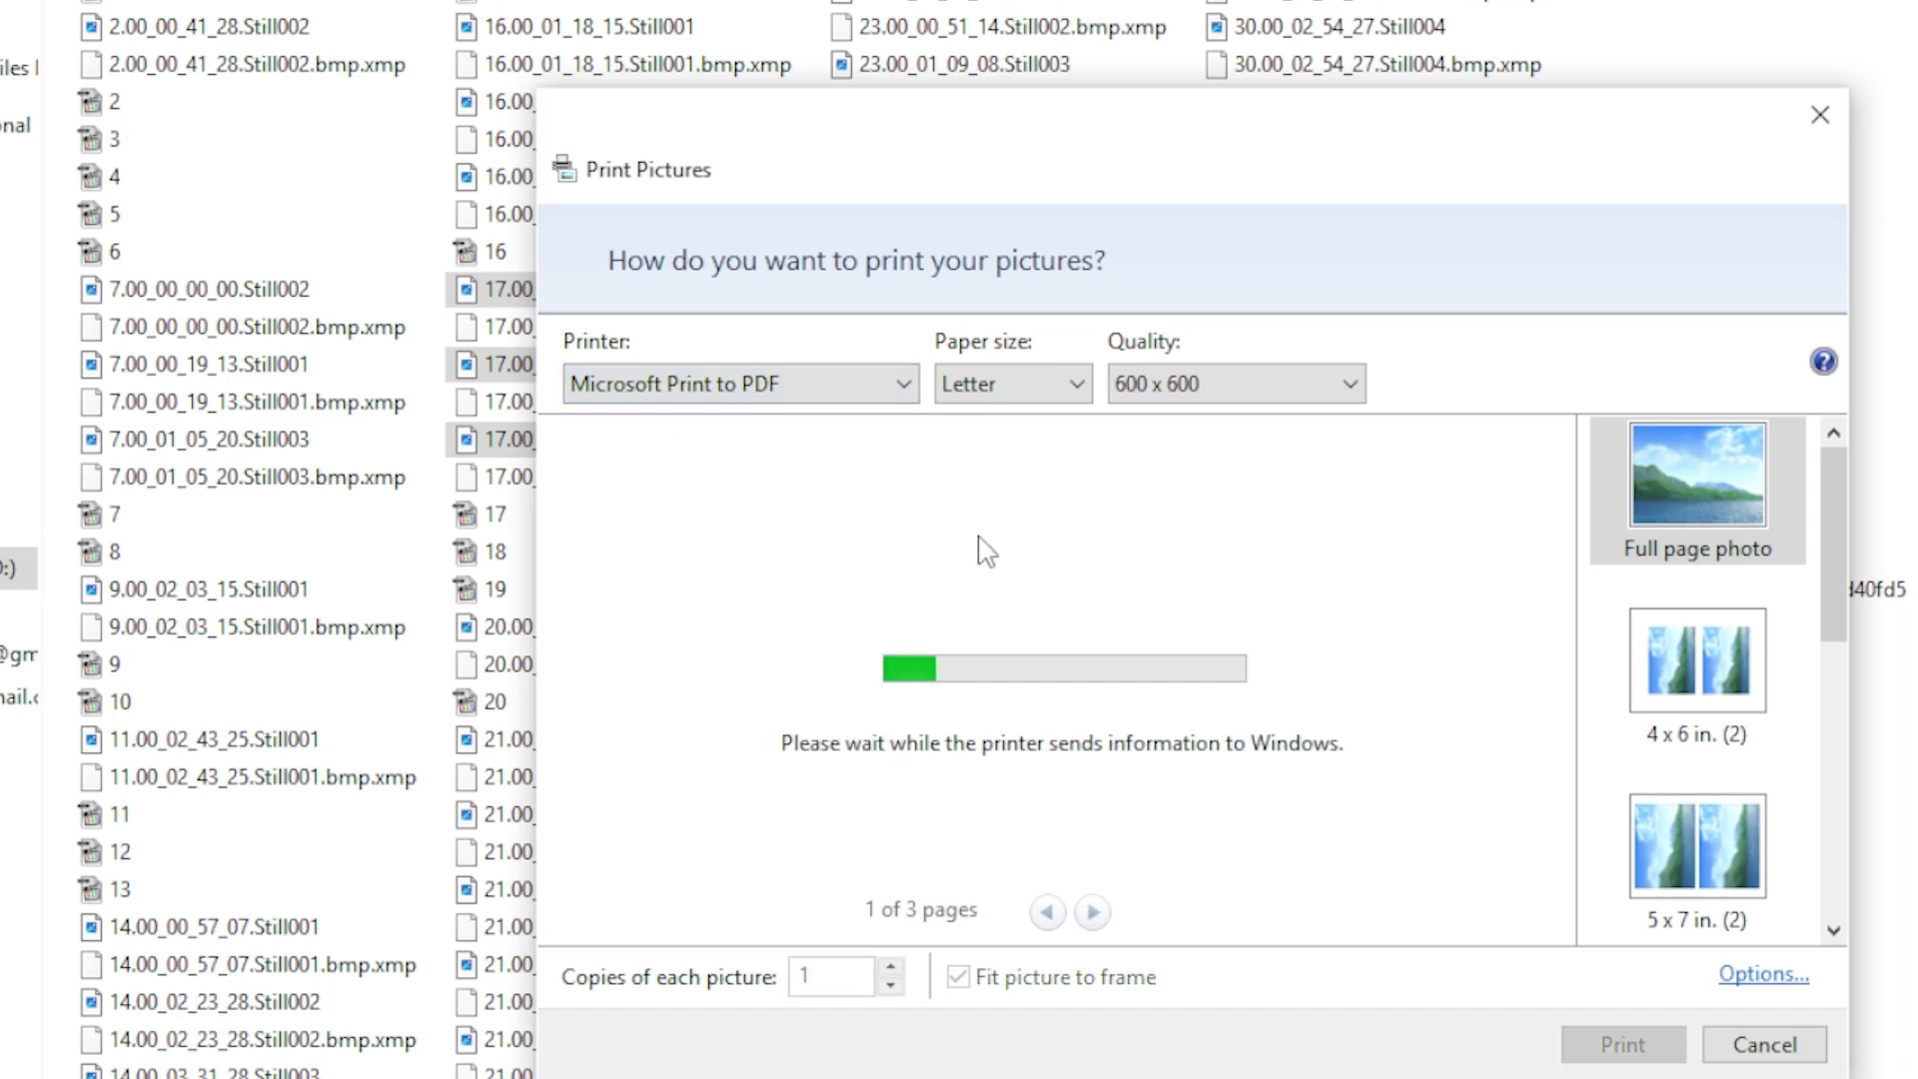
click(1709, 672)
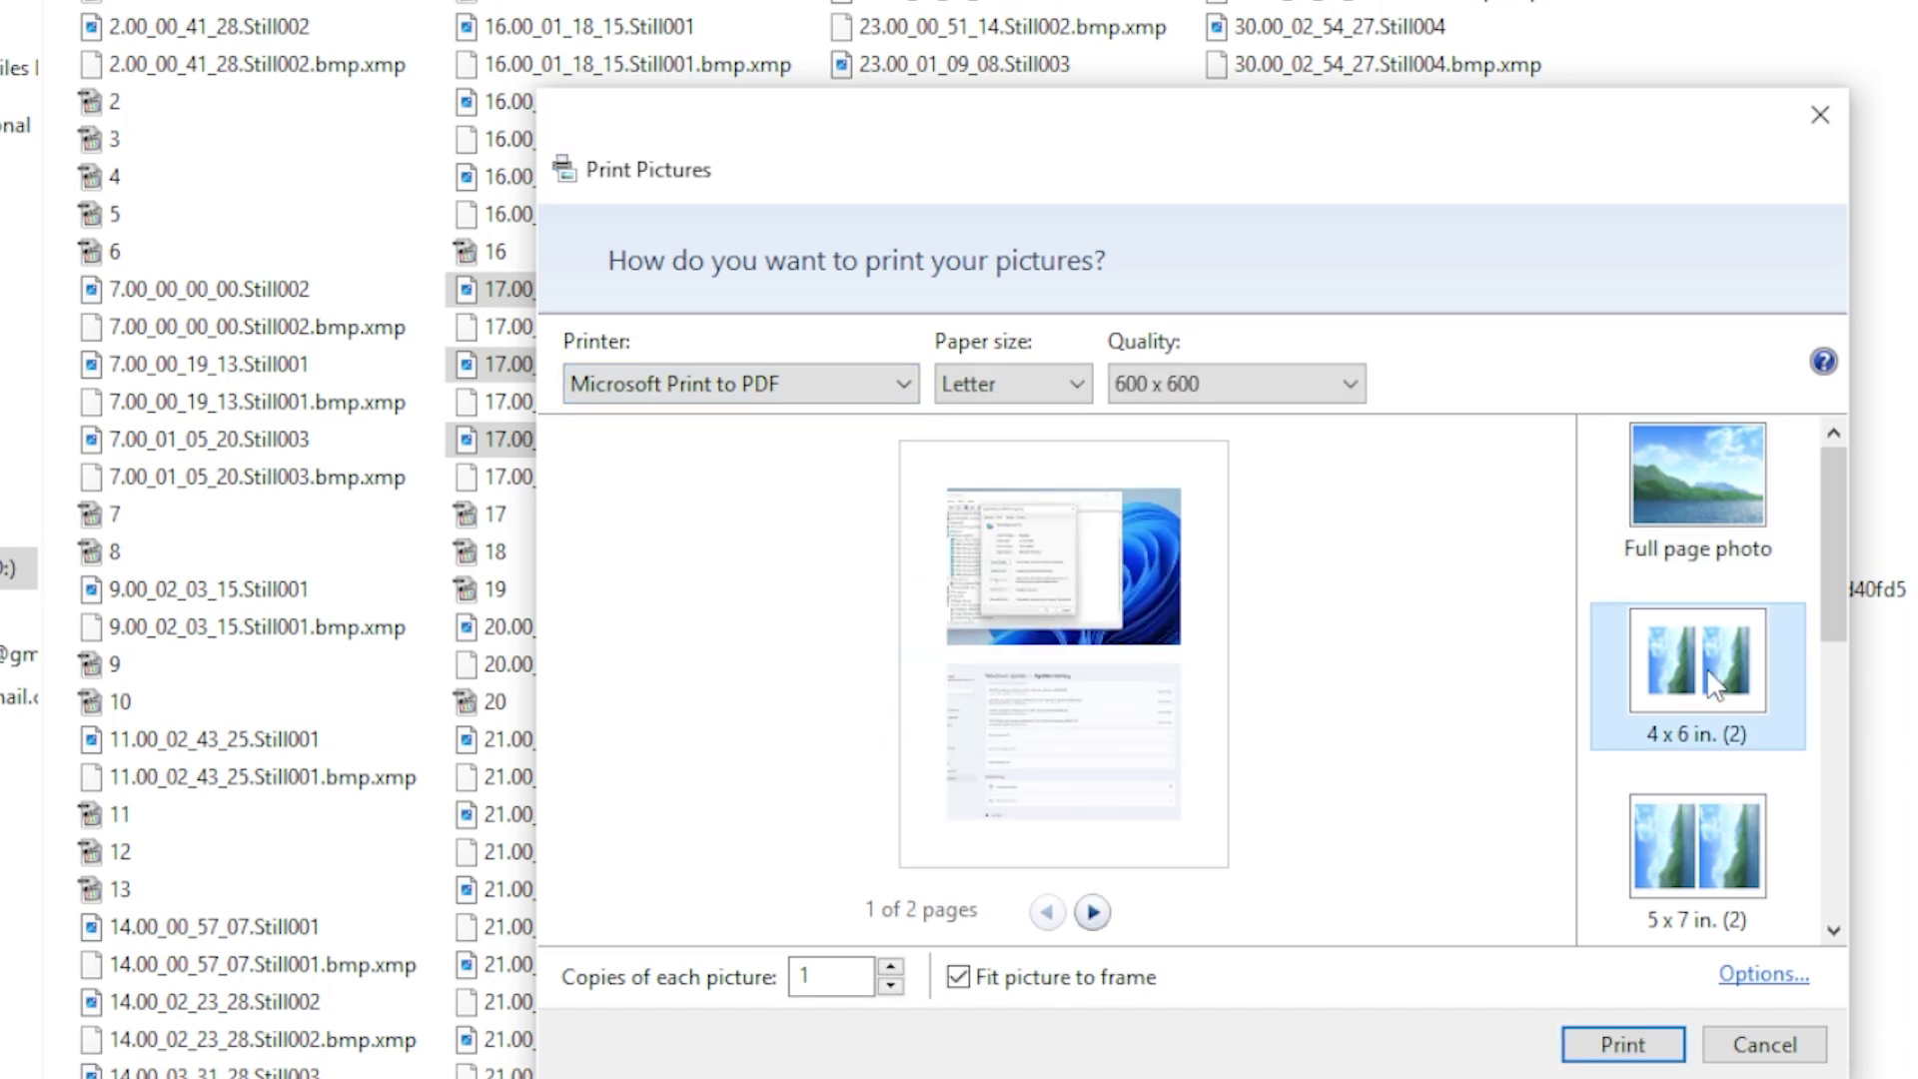
click(1677, 823)
scroll(1714, 761, down, 3)
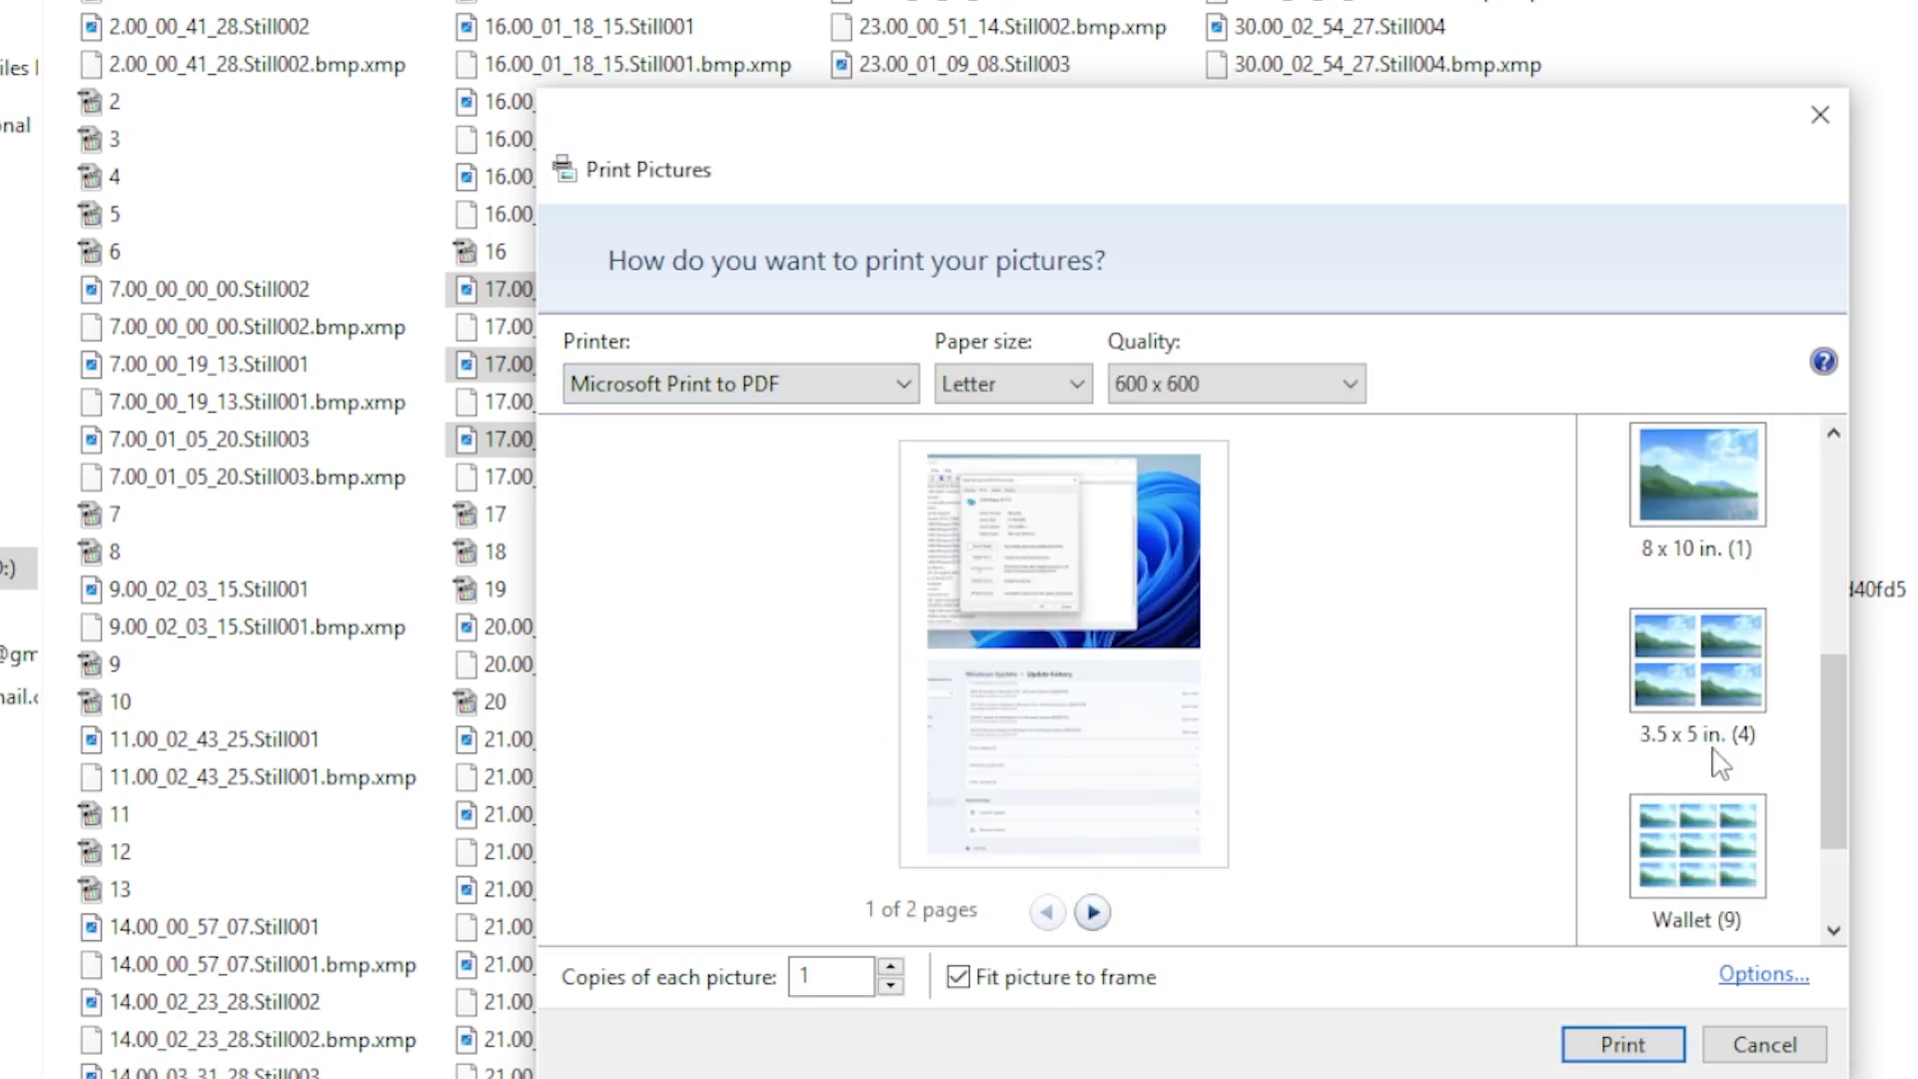
click(1707, 668)
click(1712, 471)
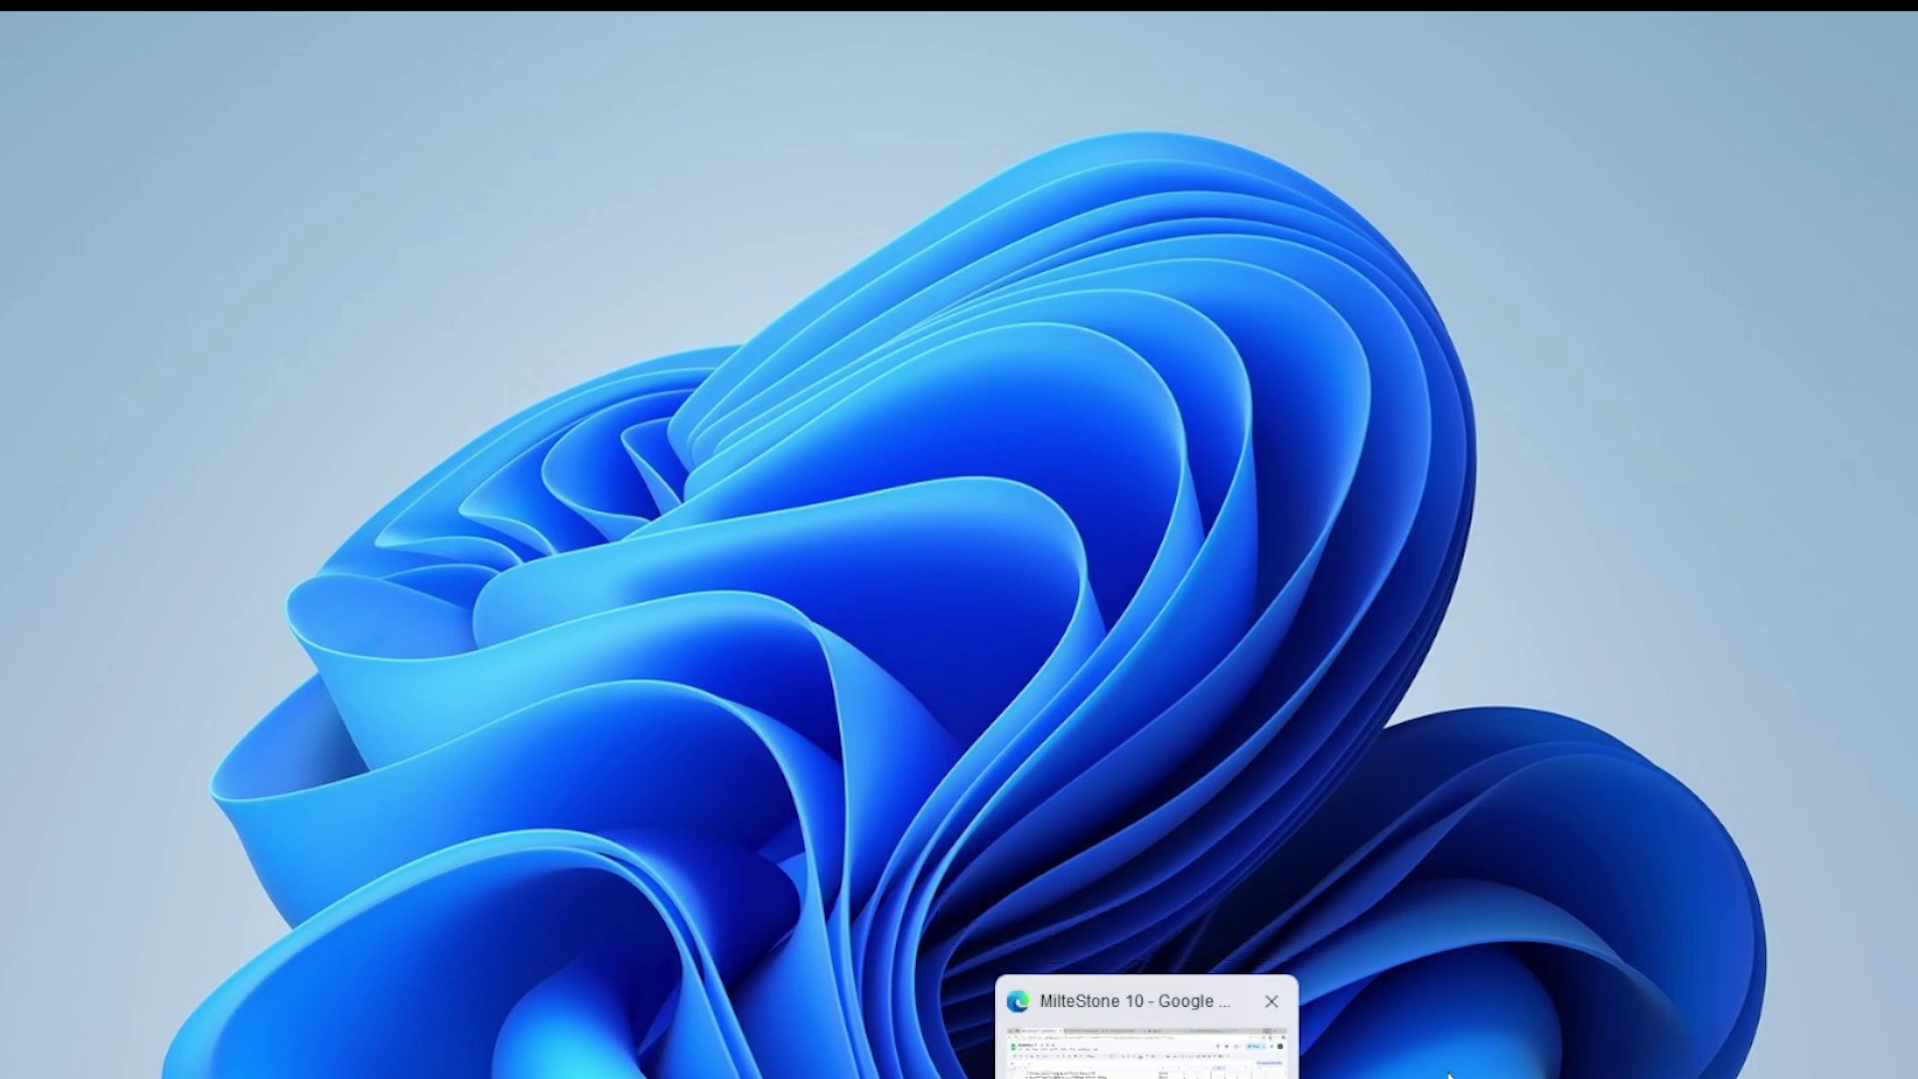
Launch Edge, search Bing for 'hp smart' and maximize the browser window.
key(super)
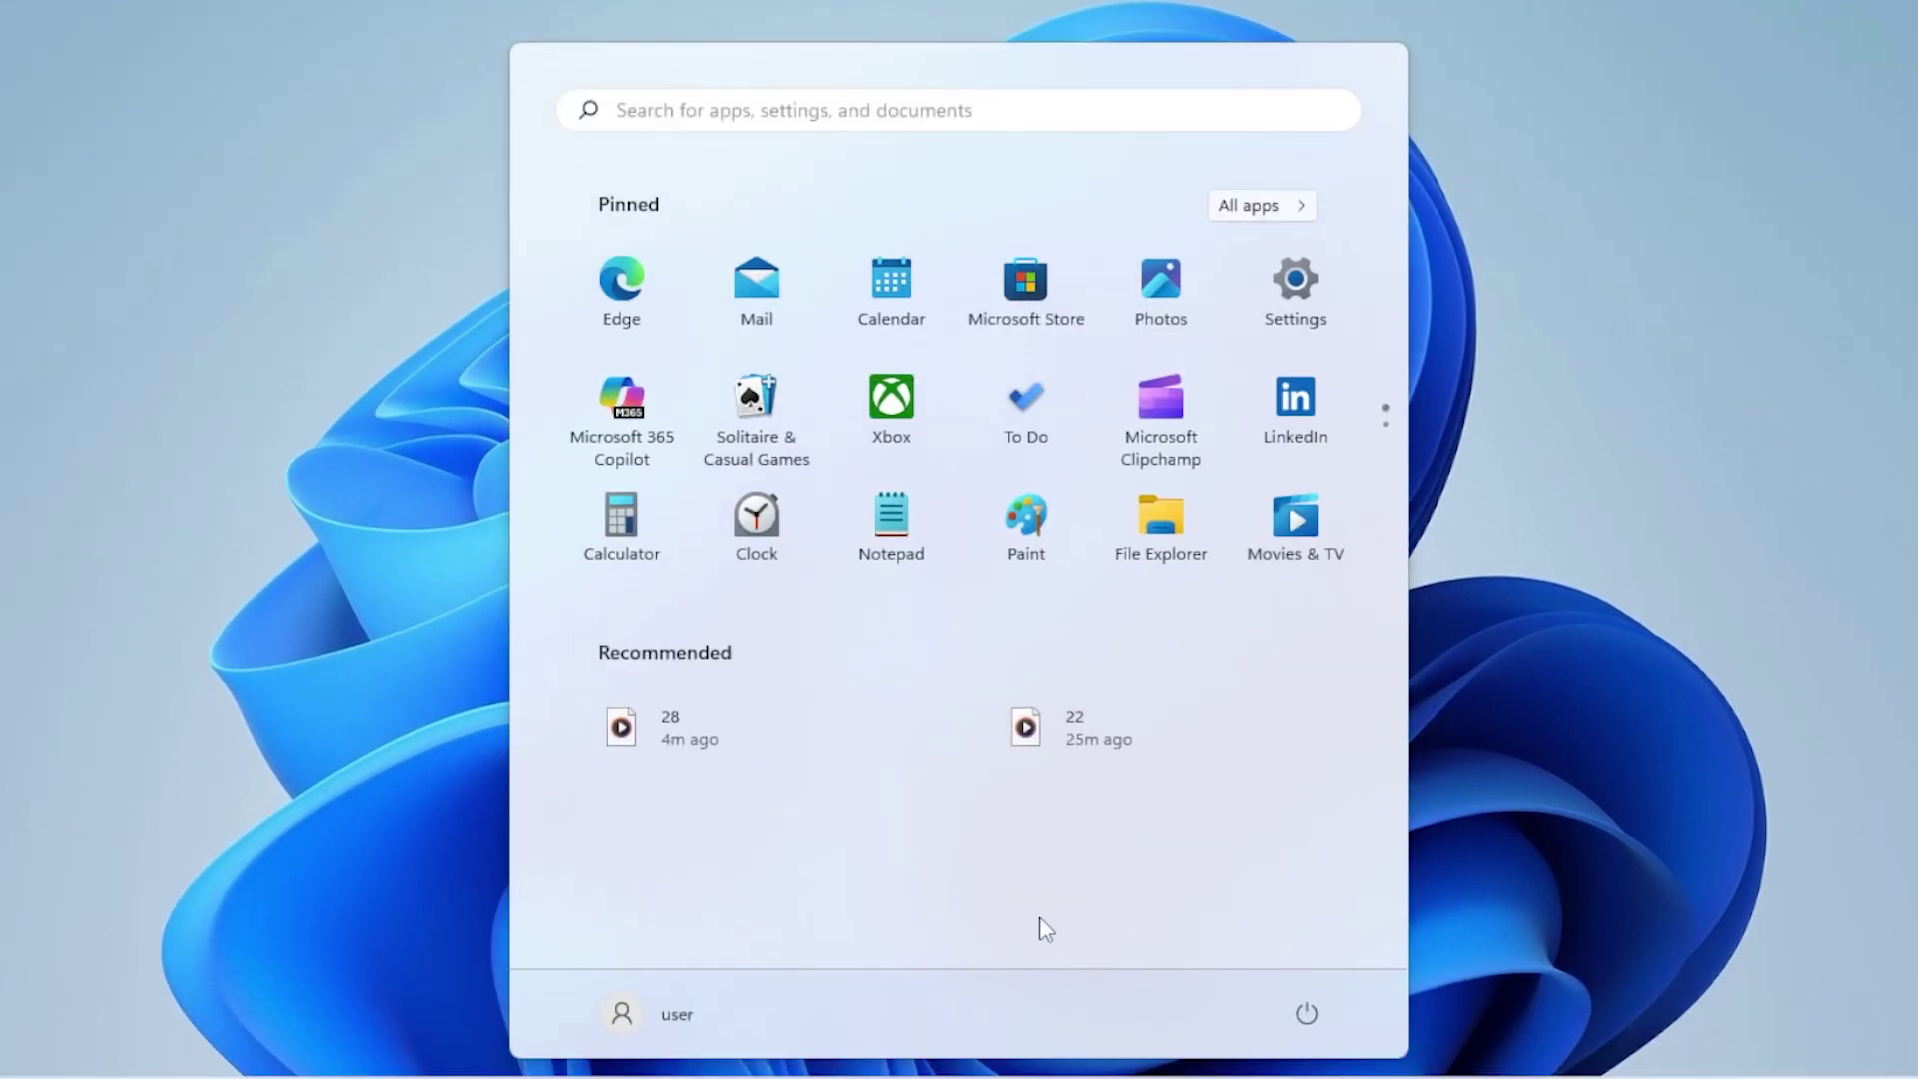
text(e)
click(689, 355)
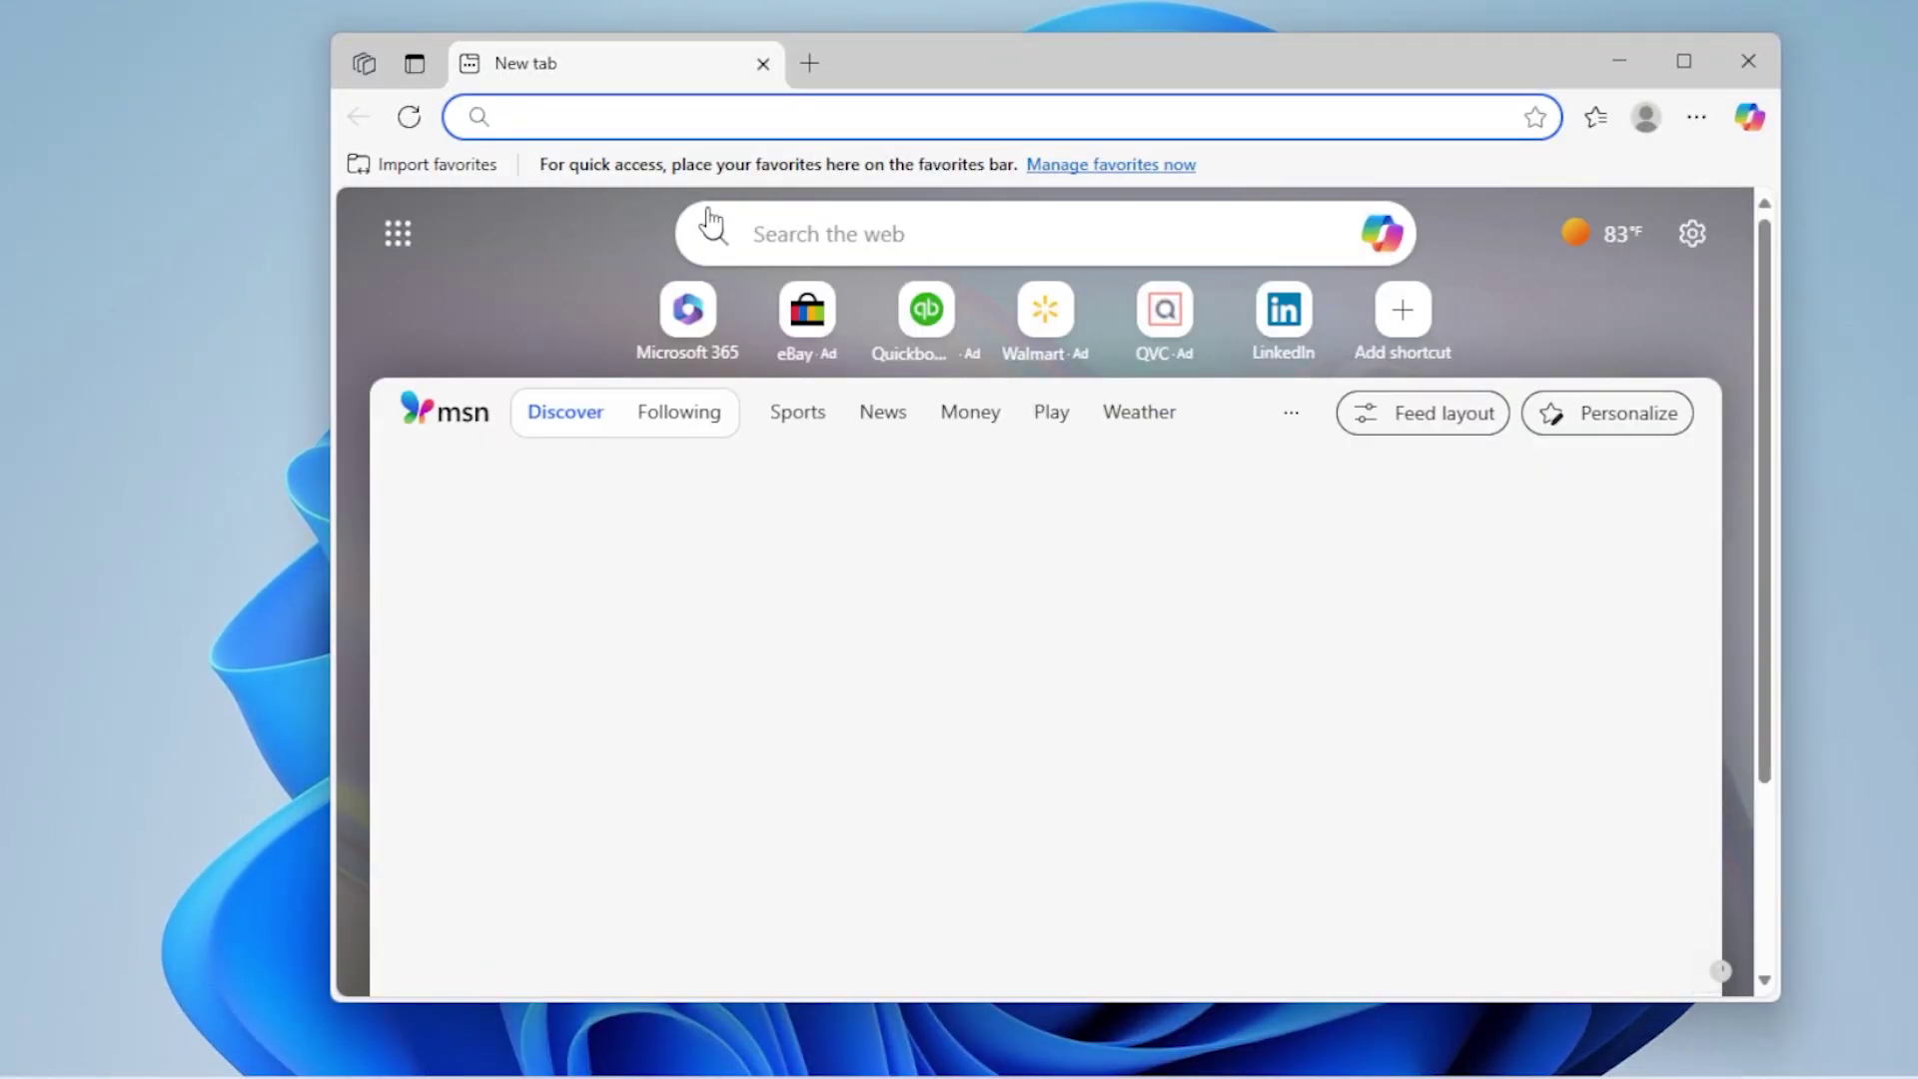
text(hp smart)
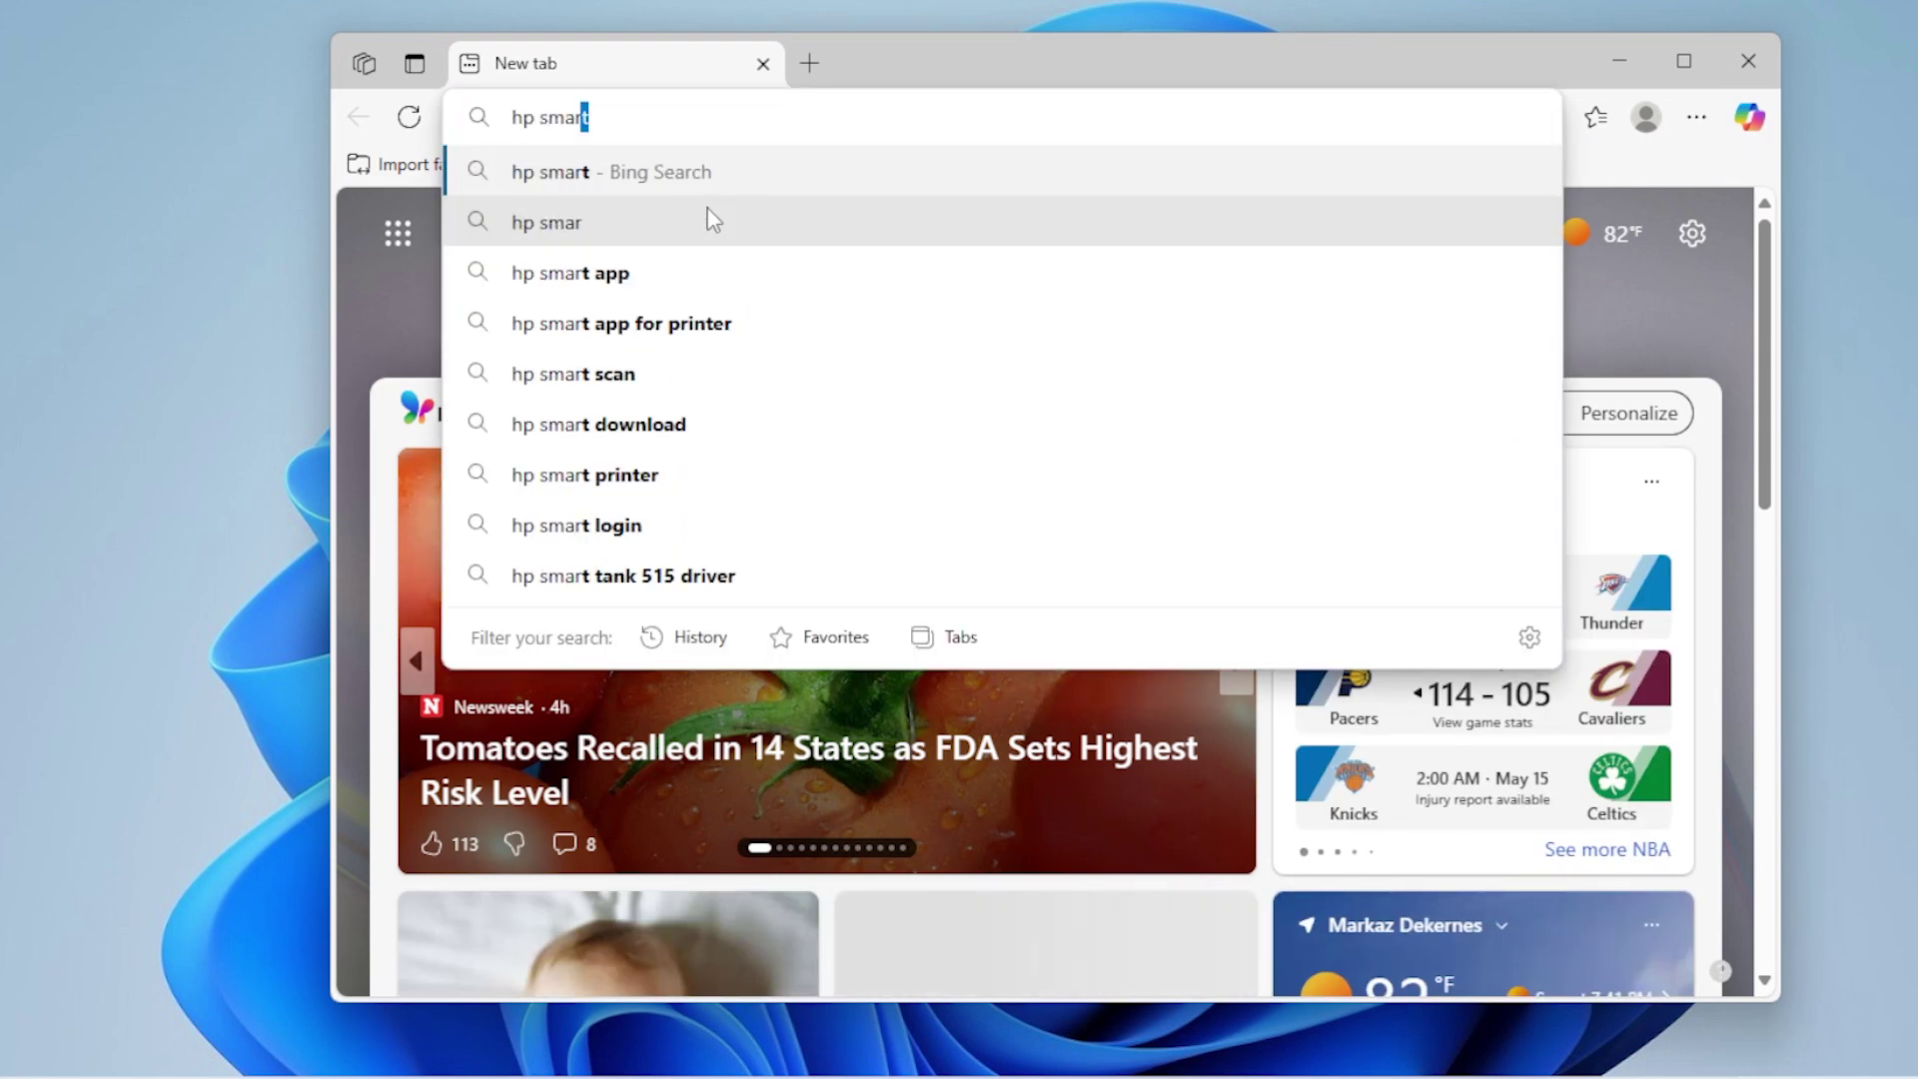
key(Return)
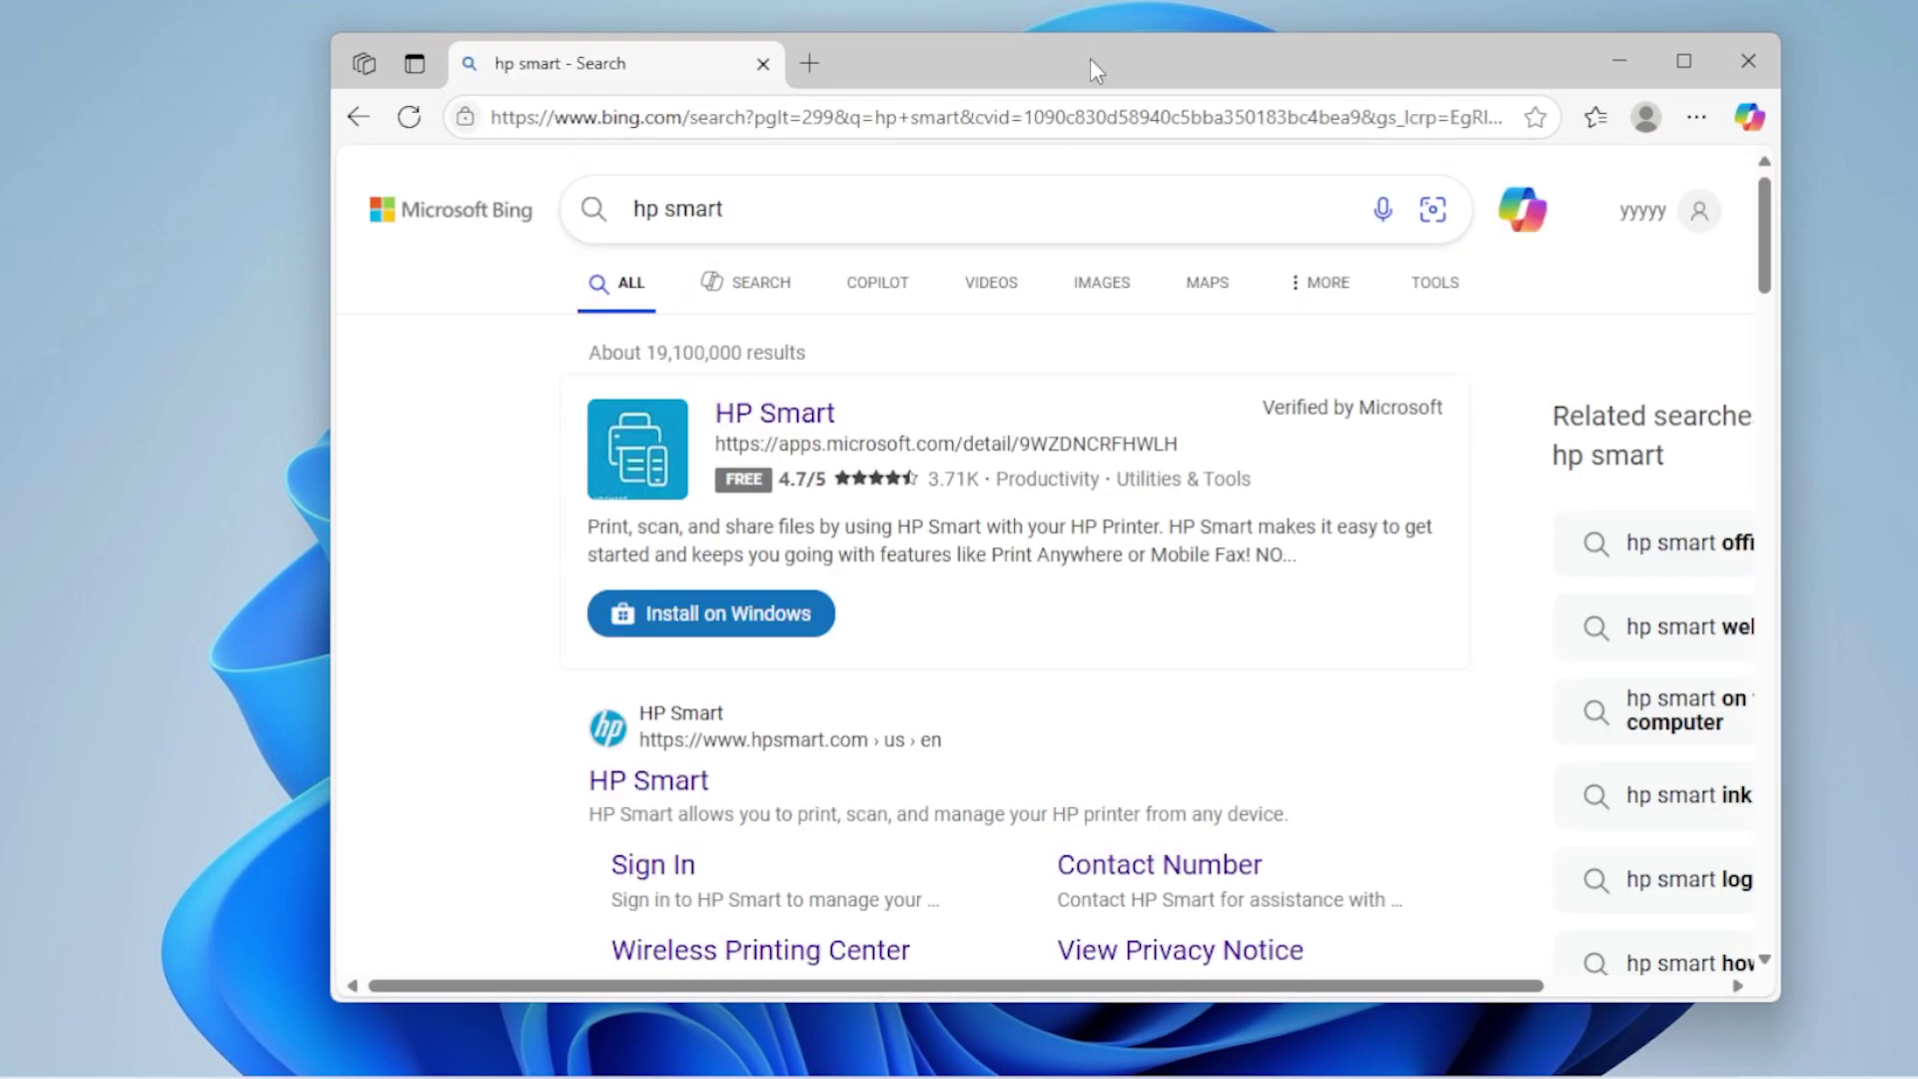
double_click(1089, 57)
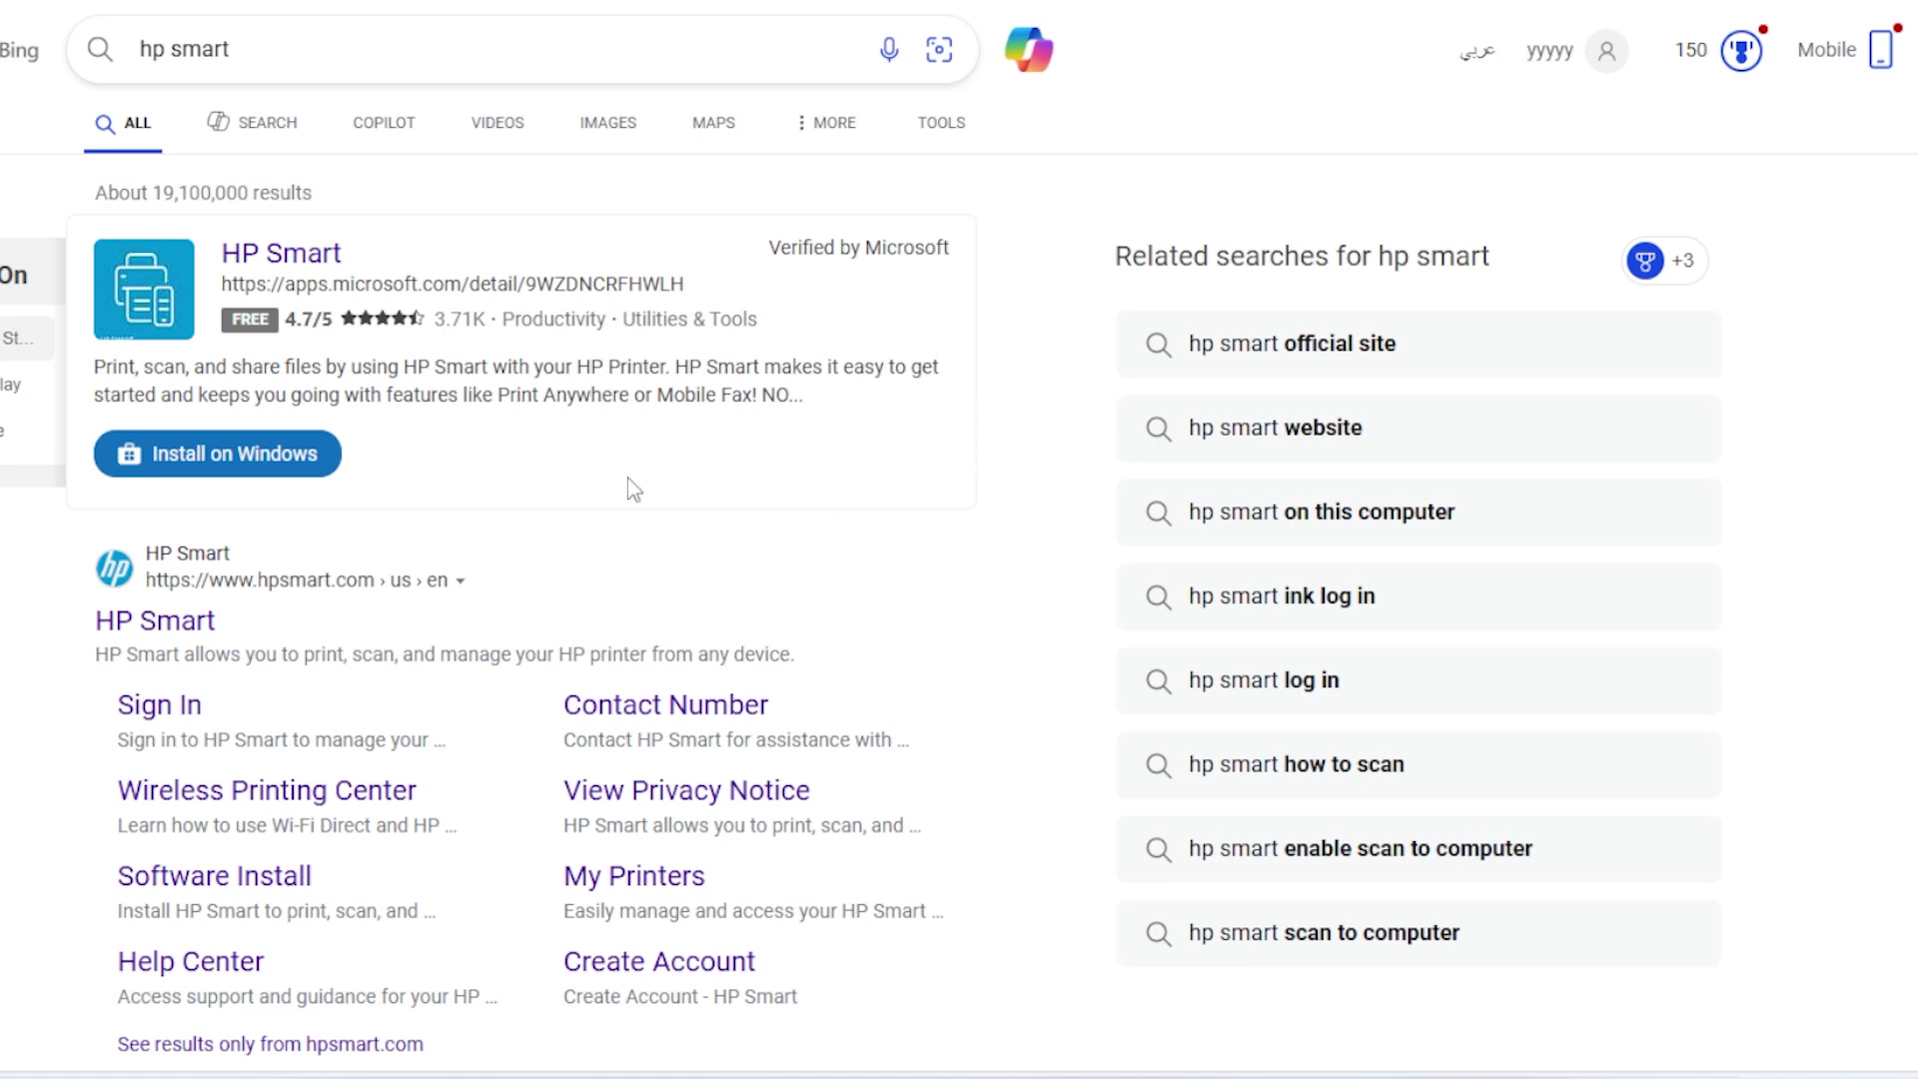
scroll(573, 505, down, 7)
scroll(599, 504, up, 7)
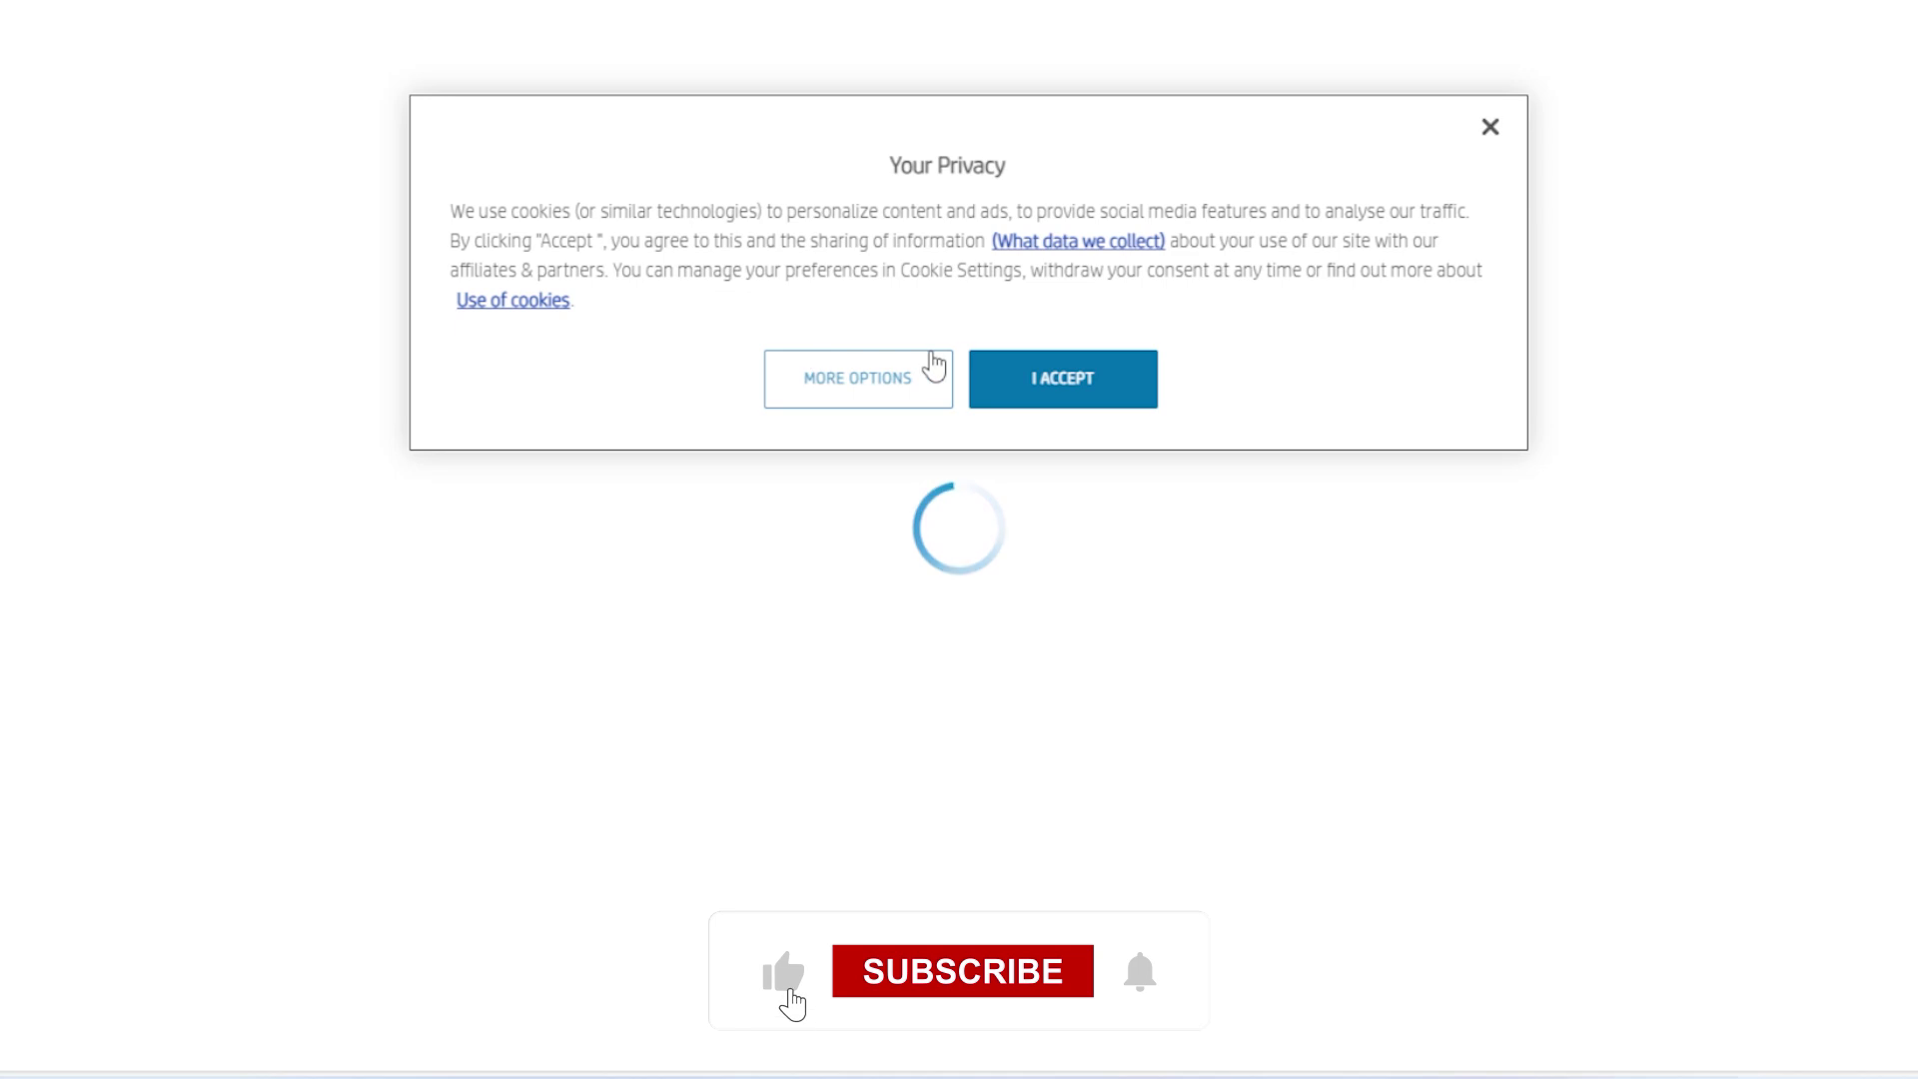
Accept the cookies, scroll through the HP Smart plans comparison, then close the tab.
click(1047, 382)
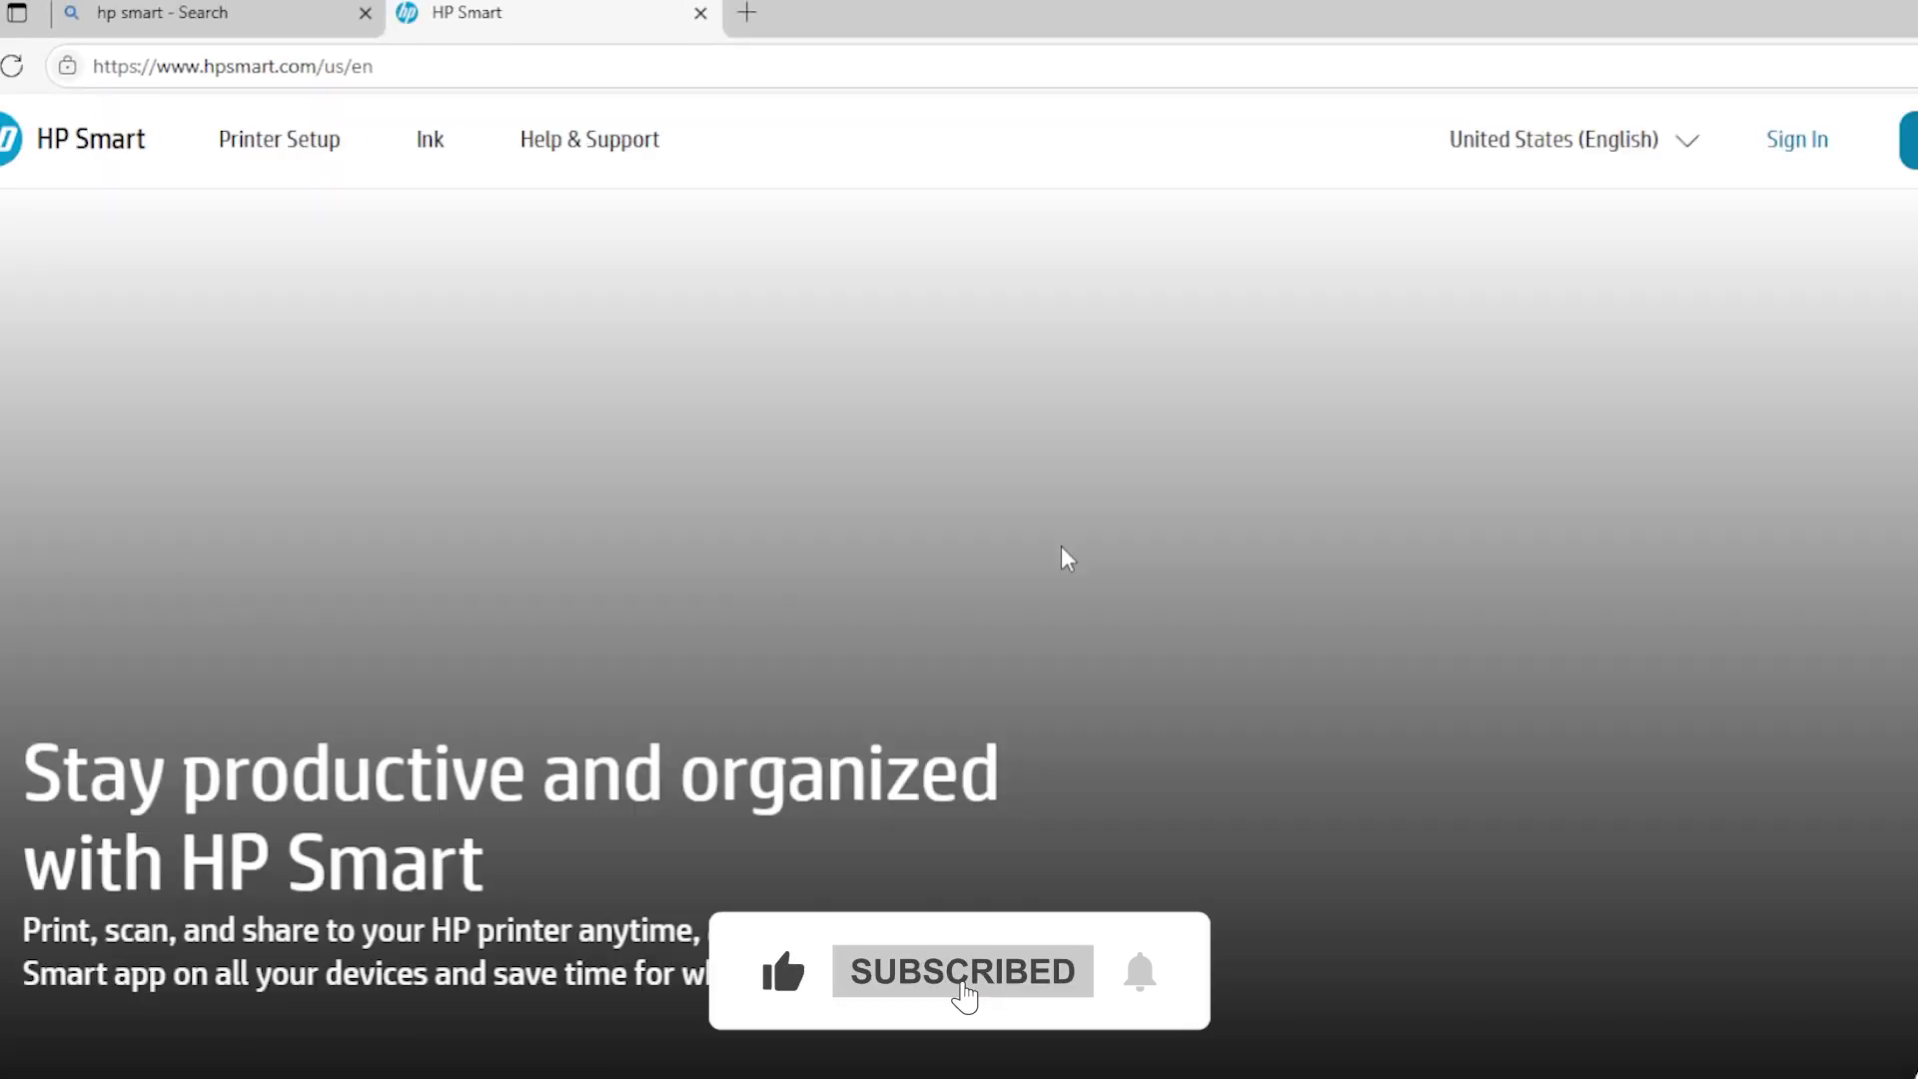
scroll(1062, 500, down, 8)
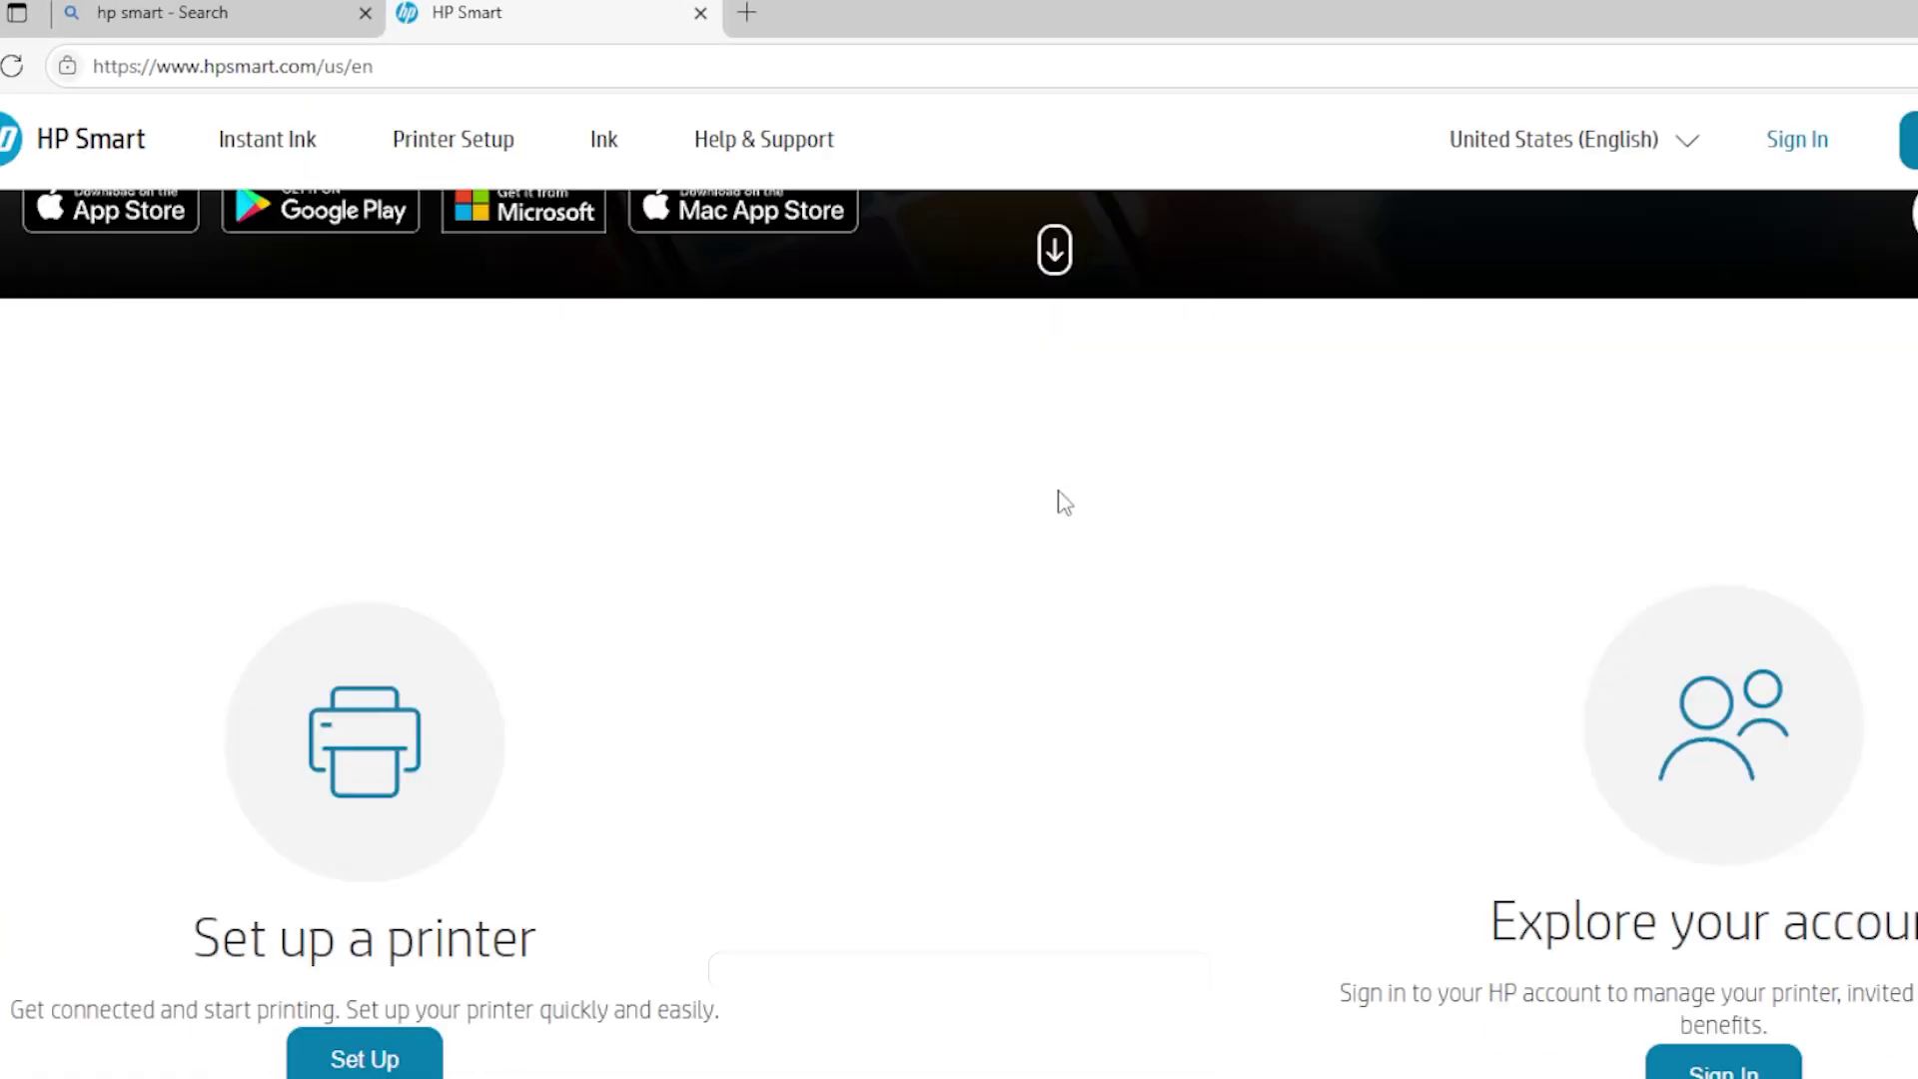
scroll(1726, 530, down, 7)
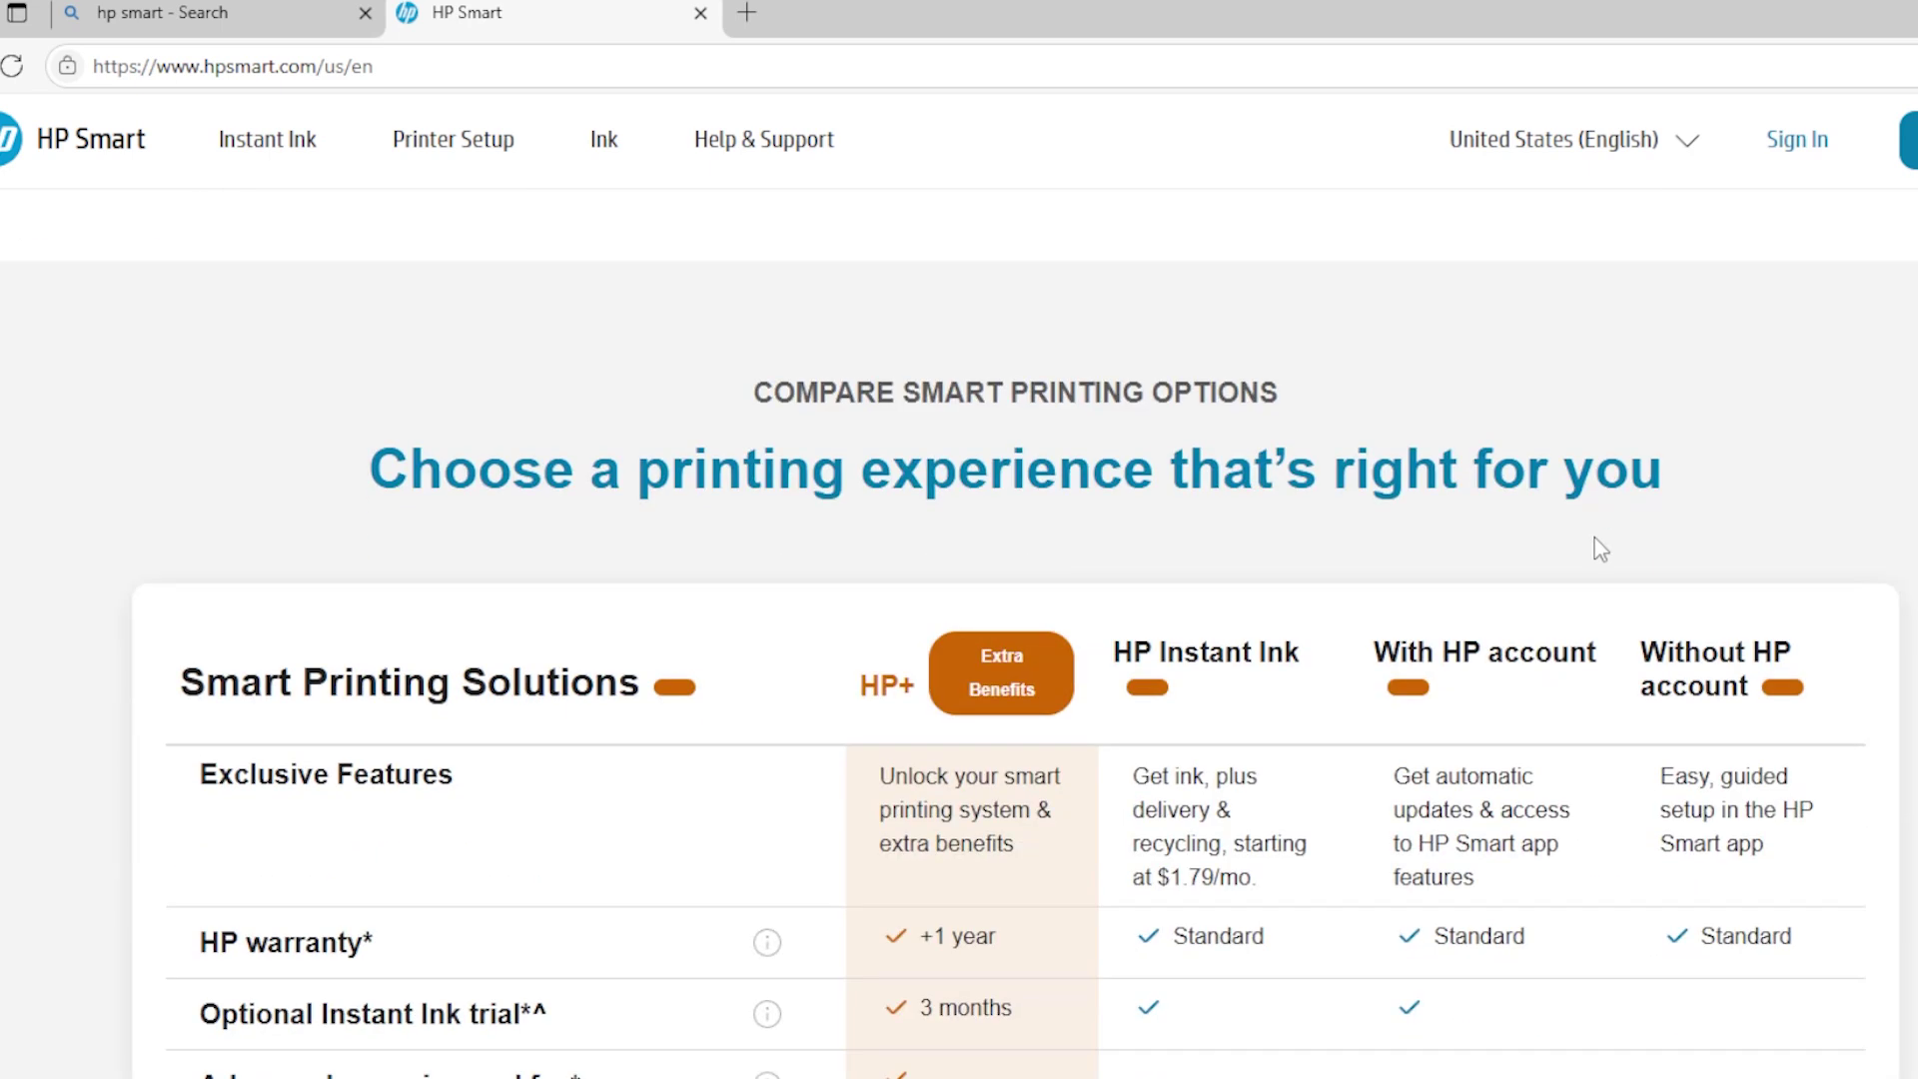
scroll(1529, 520, down, 3)
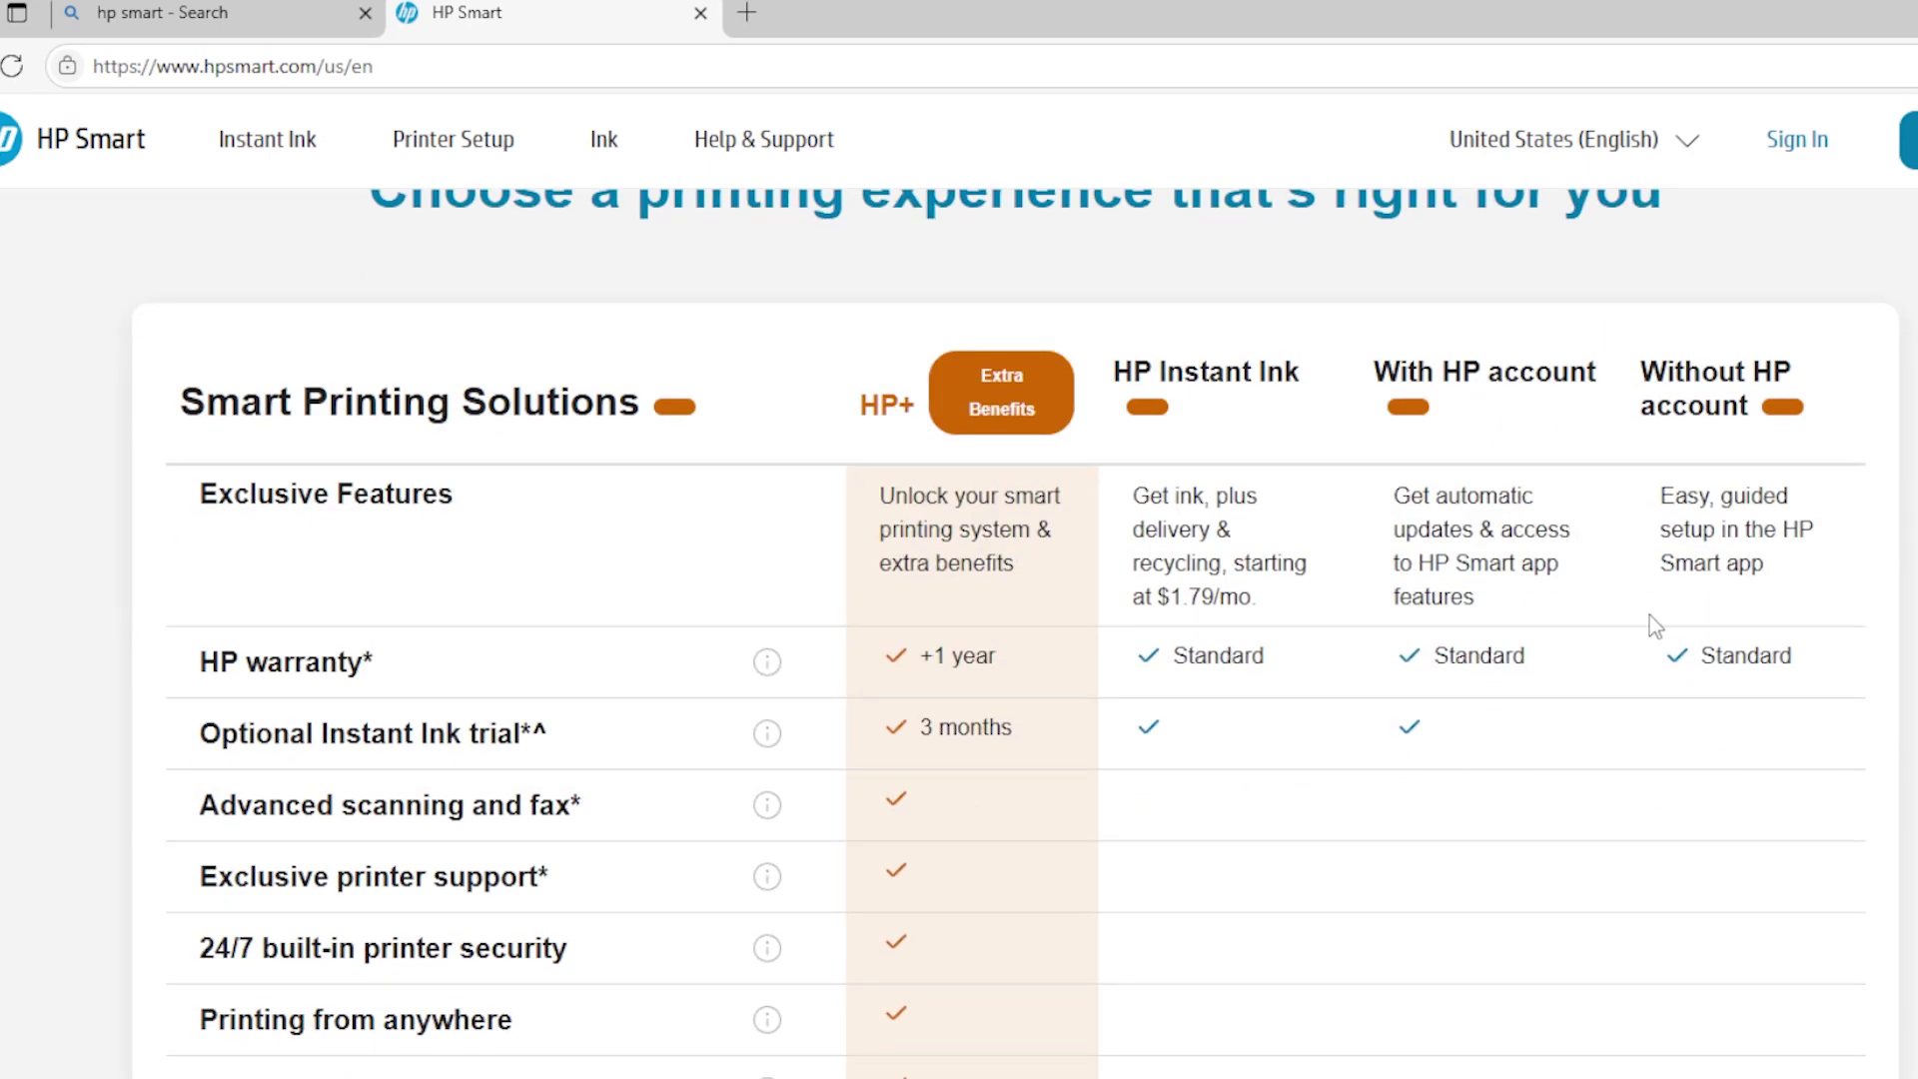
scroll(1648, 620, down, 1)
scroll(1628, 609, up, 15)
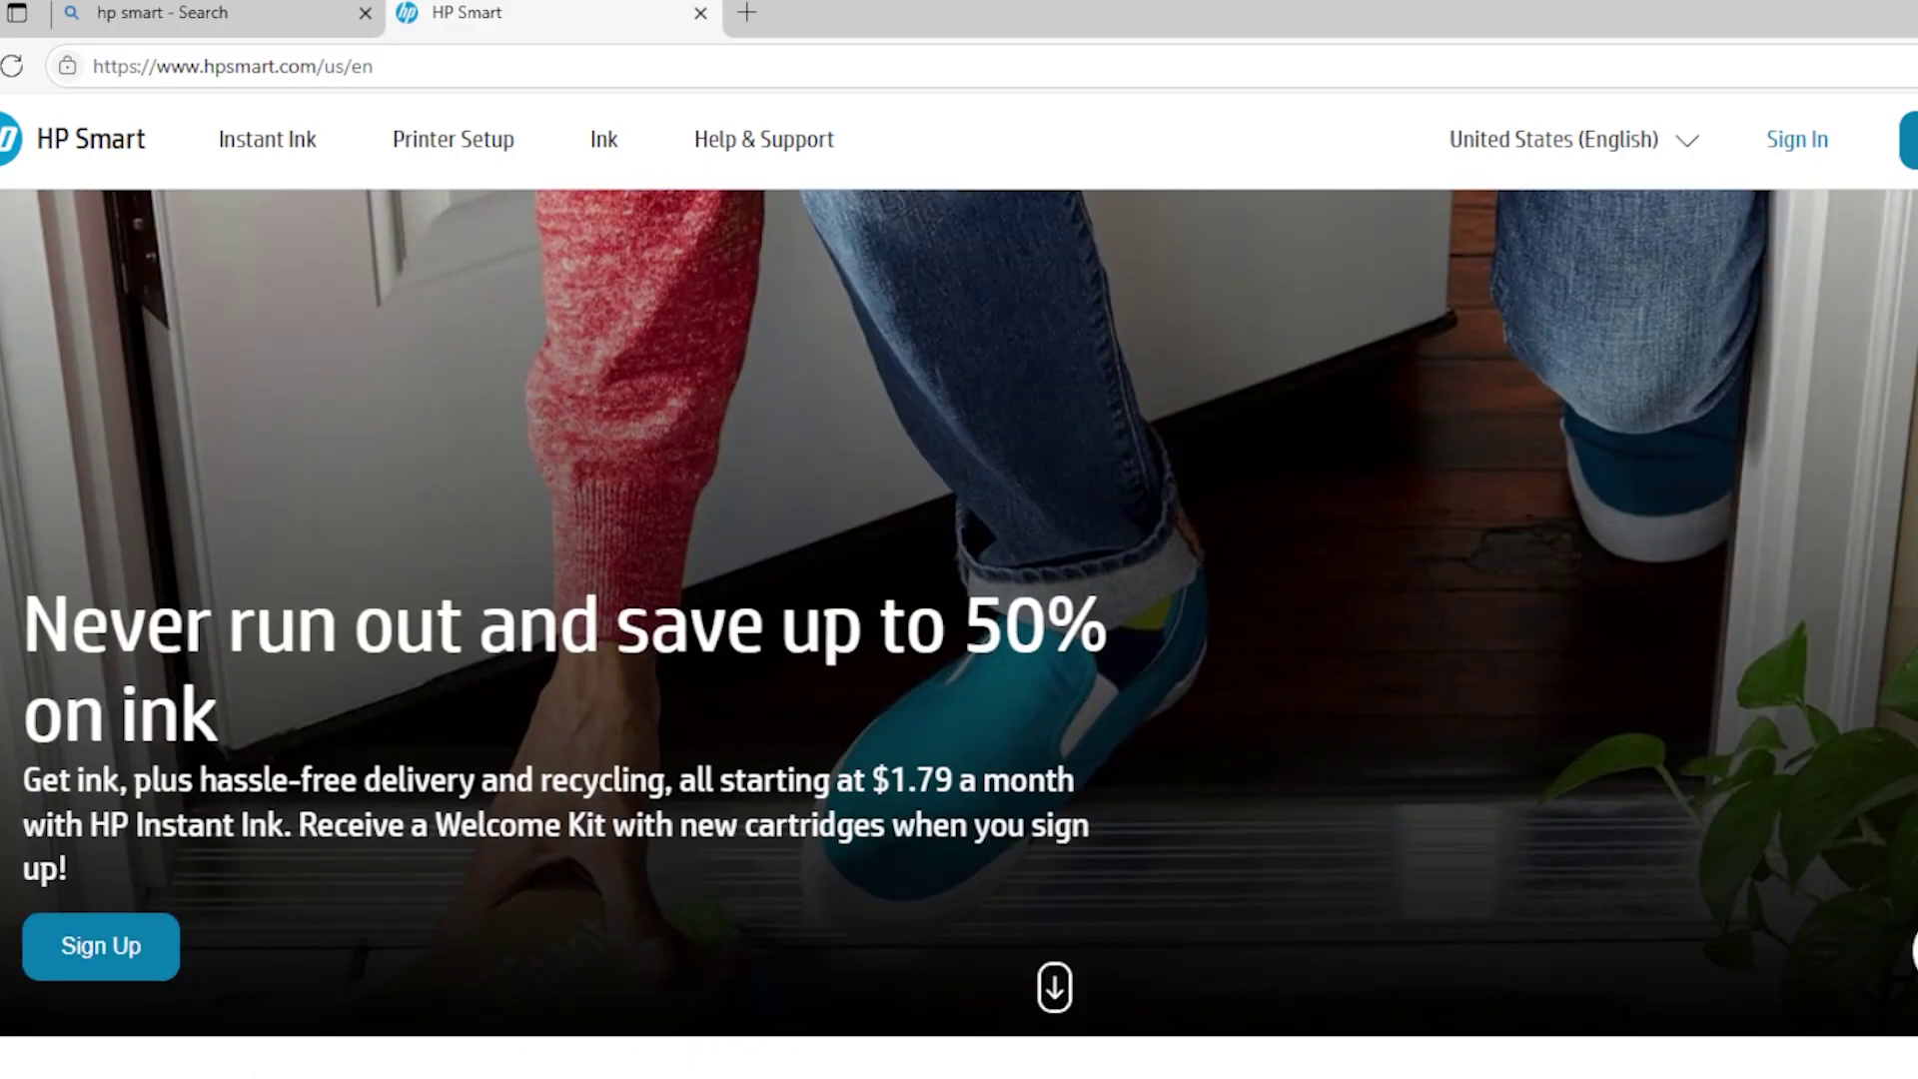
key(ctrl+w)
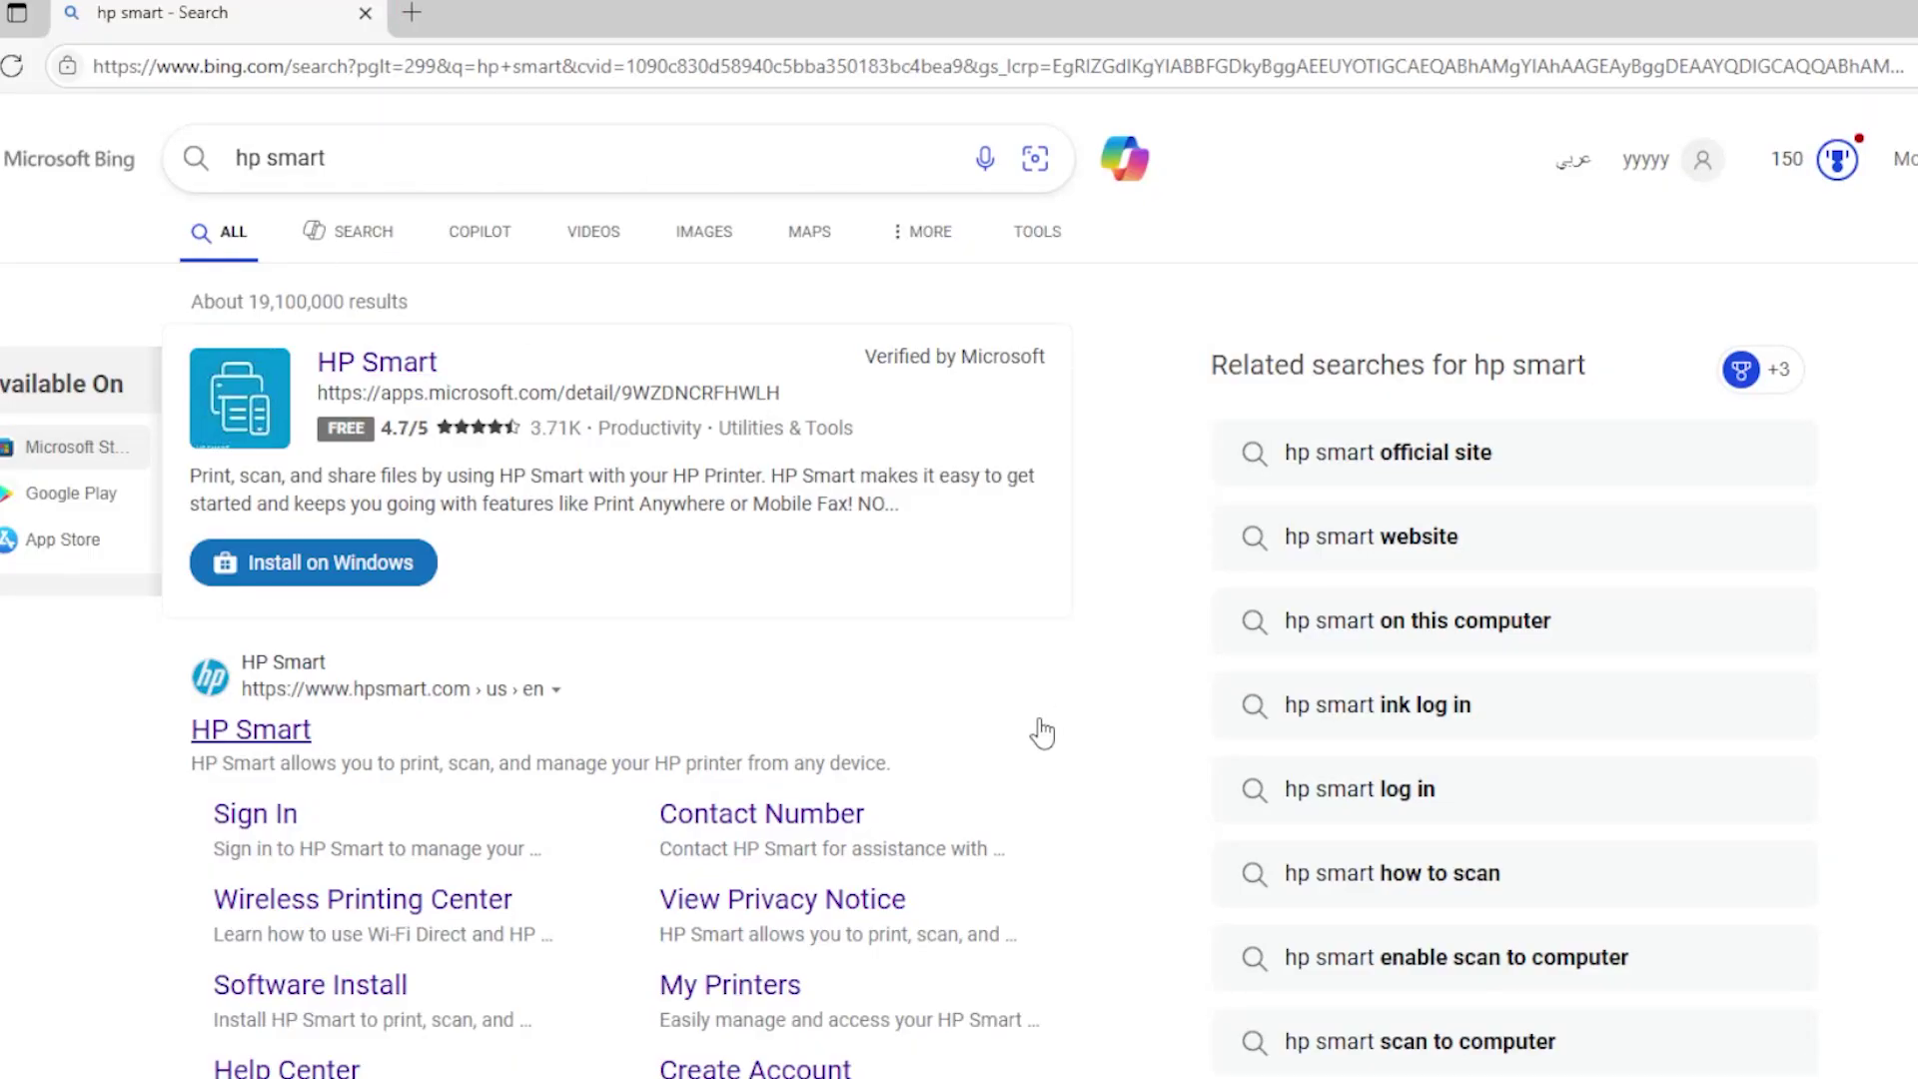
Replace the Bing query 'hp smart' with 'adobe scan' and scroll through the results.
click(472, 155)
drag(471, 155, 40, 192)
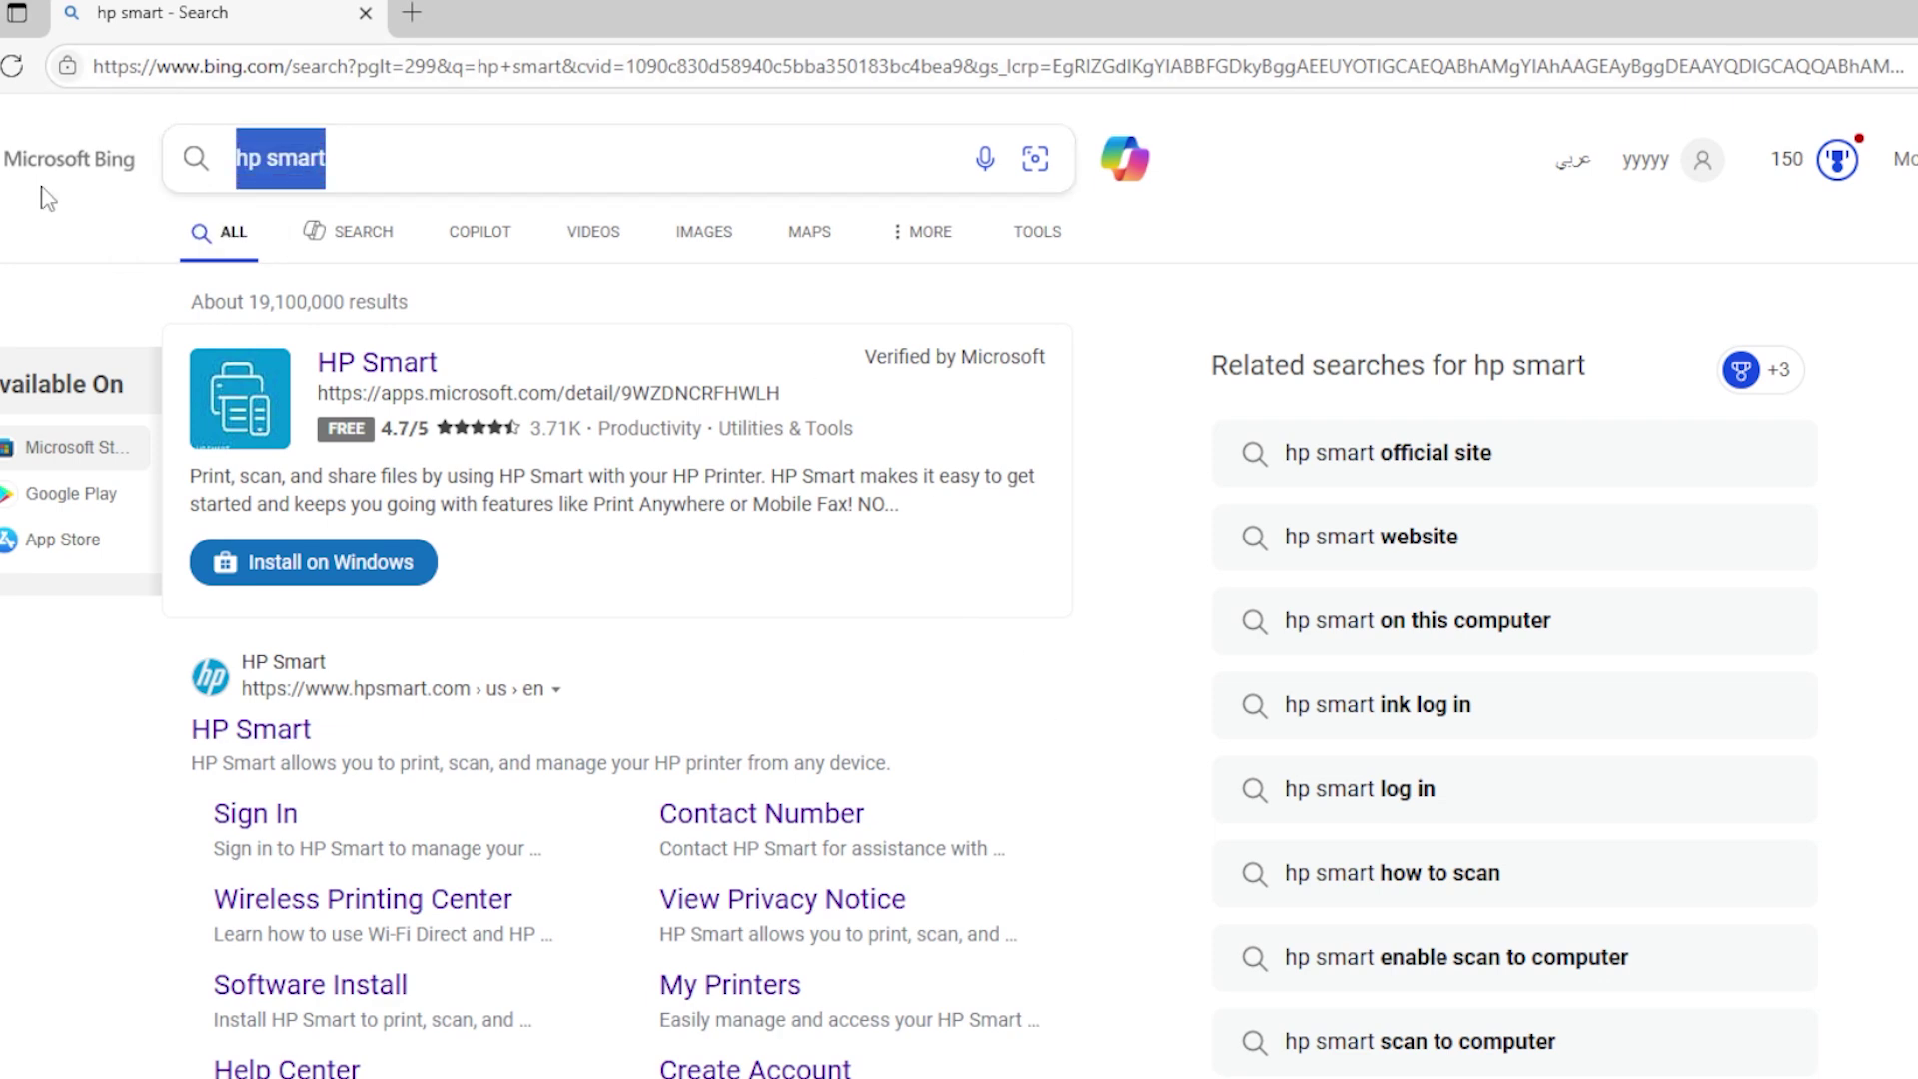
text(adobe scan)
key(Return)
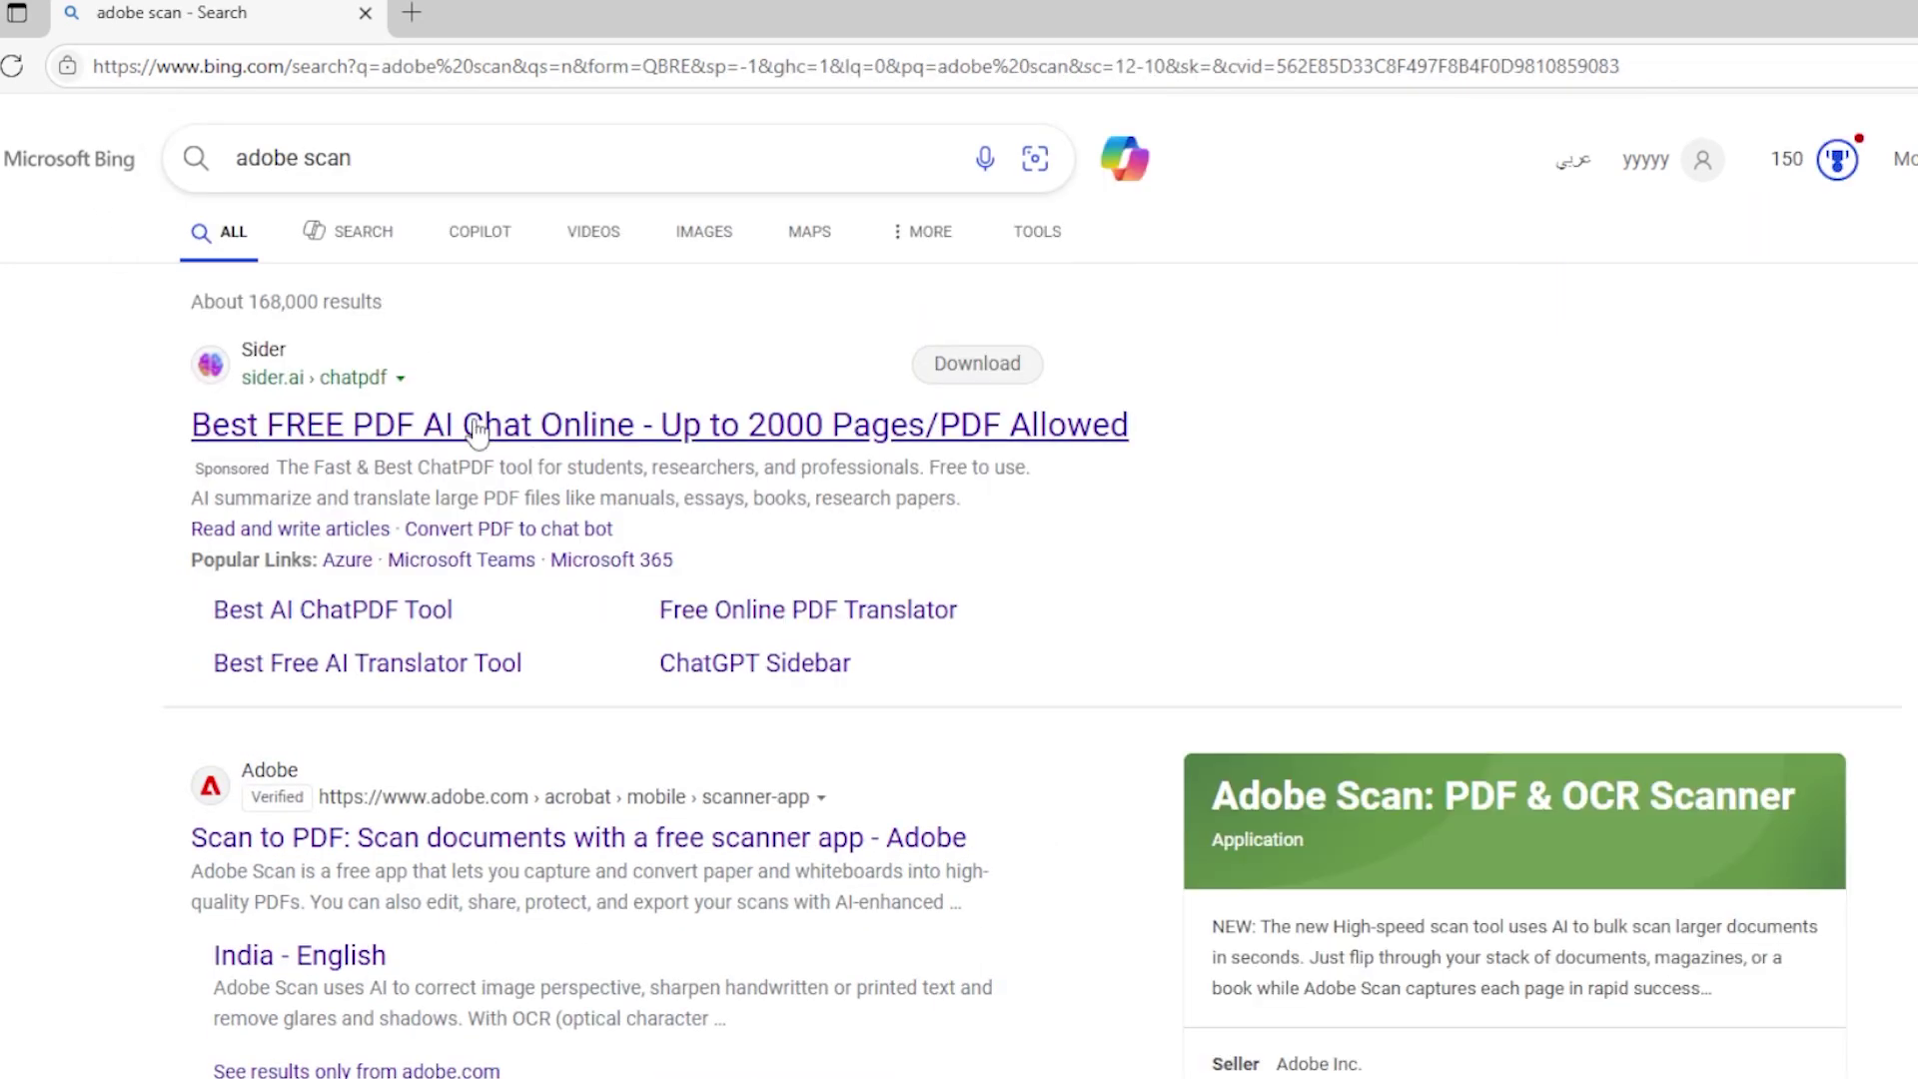
scroll(469, 449, down, 4)
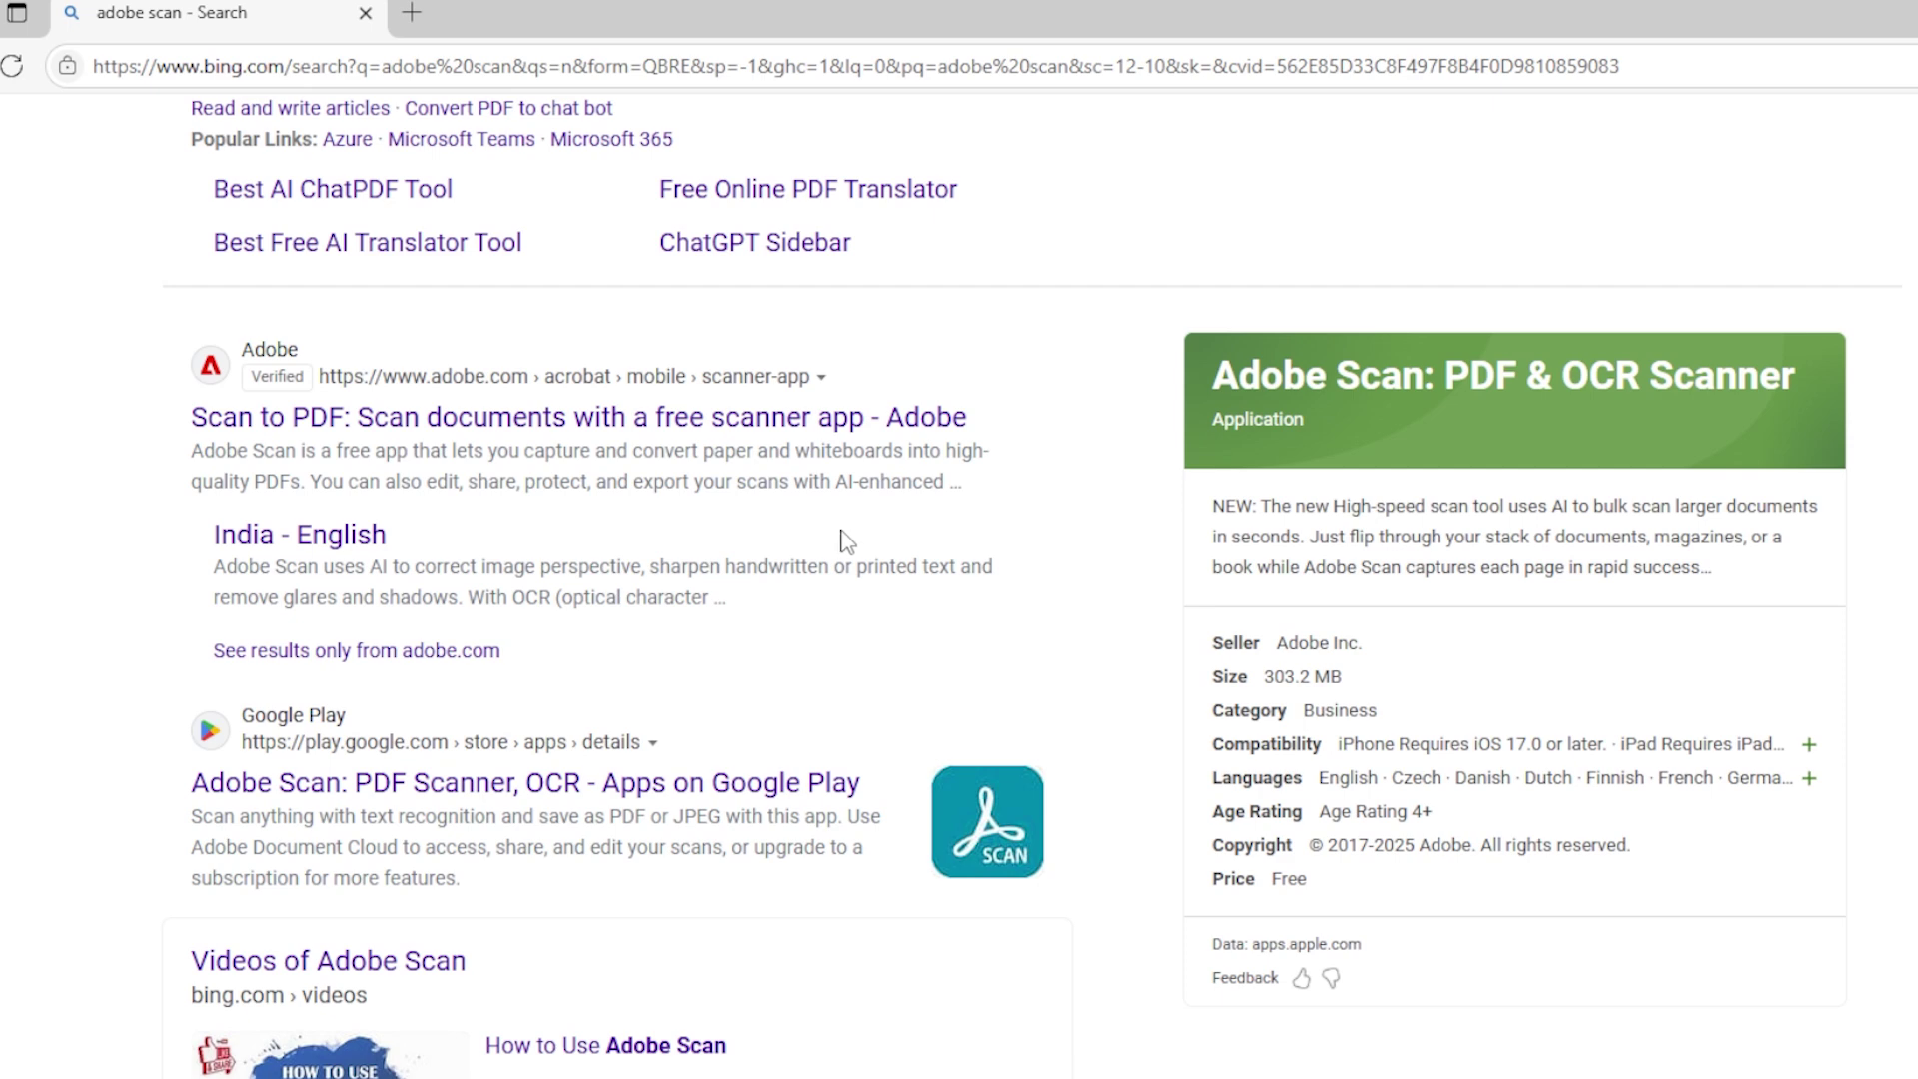
scroll(848, 576, up, 4)
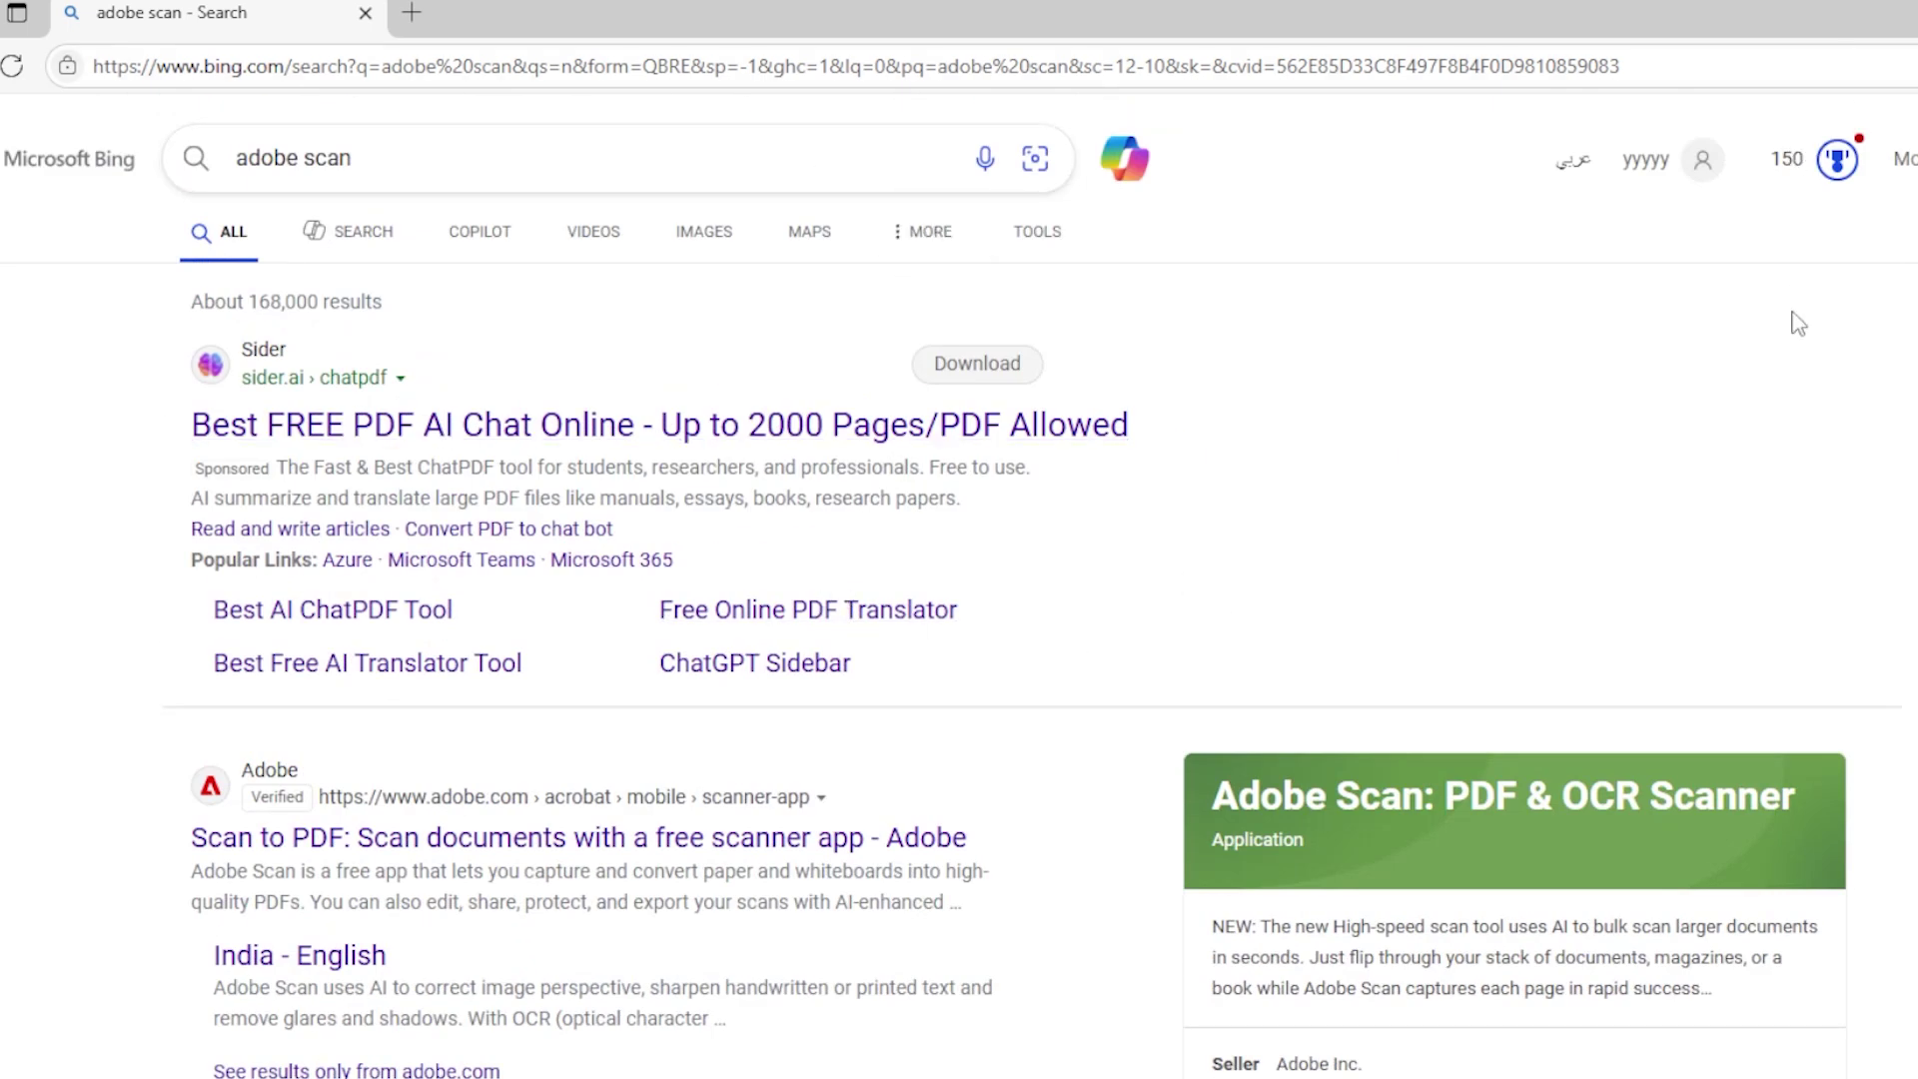
scroll(1799, 326, down, 3)
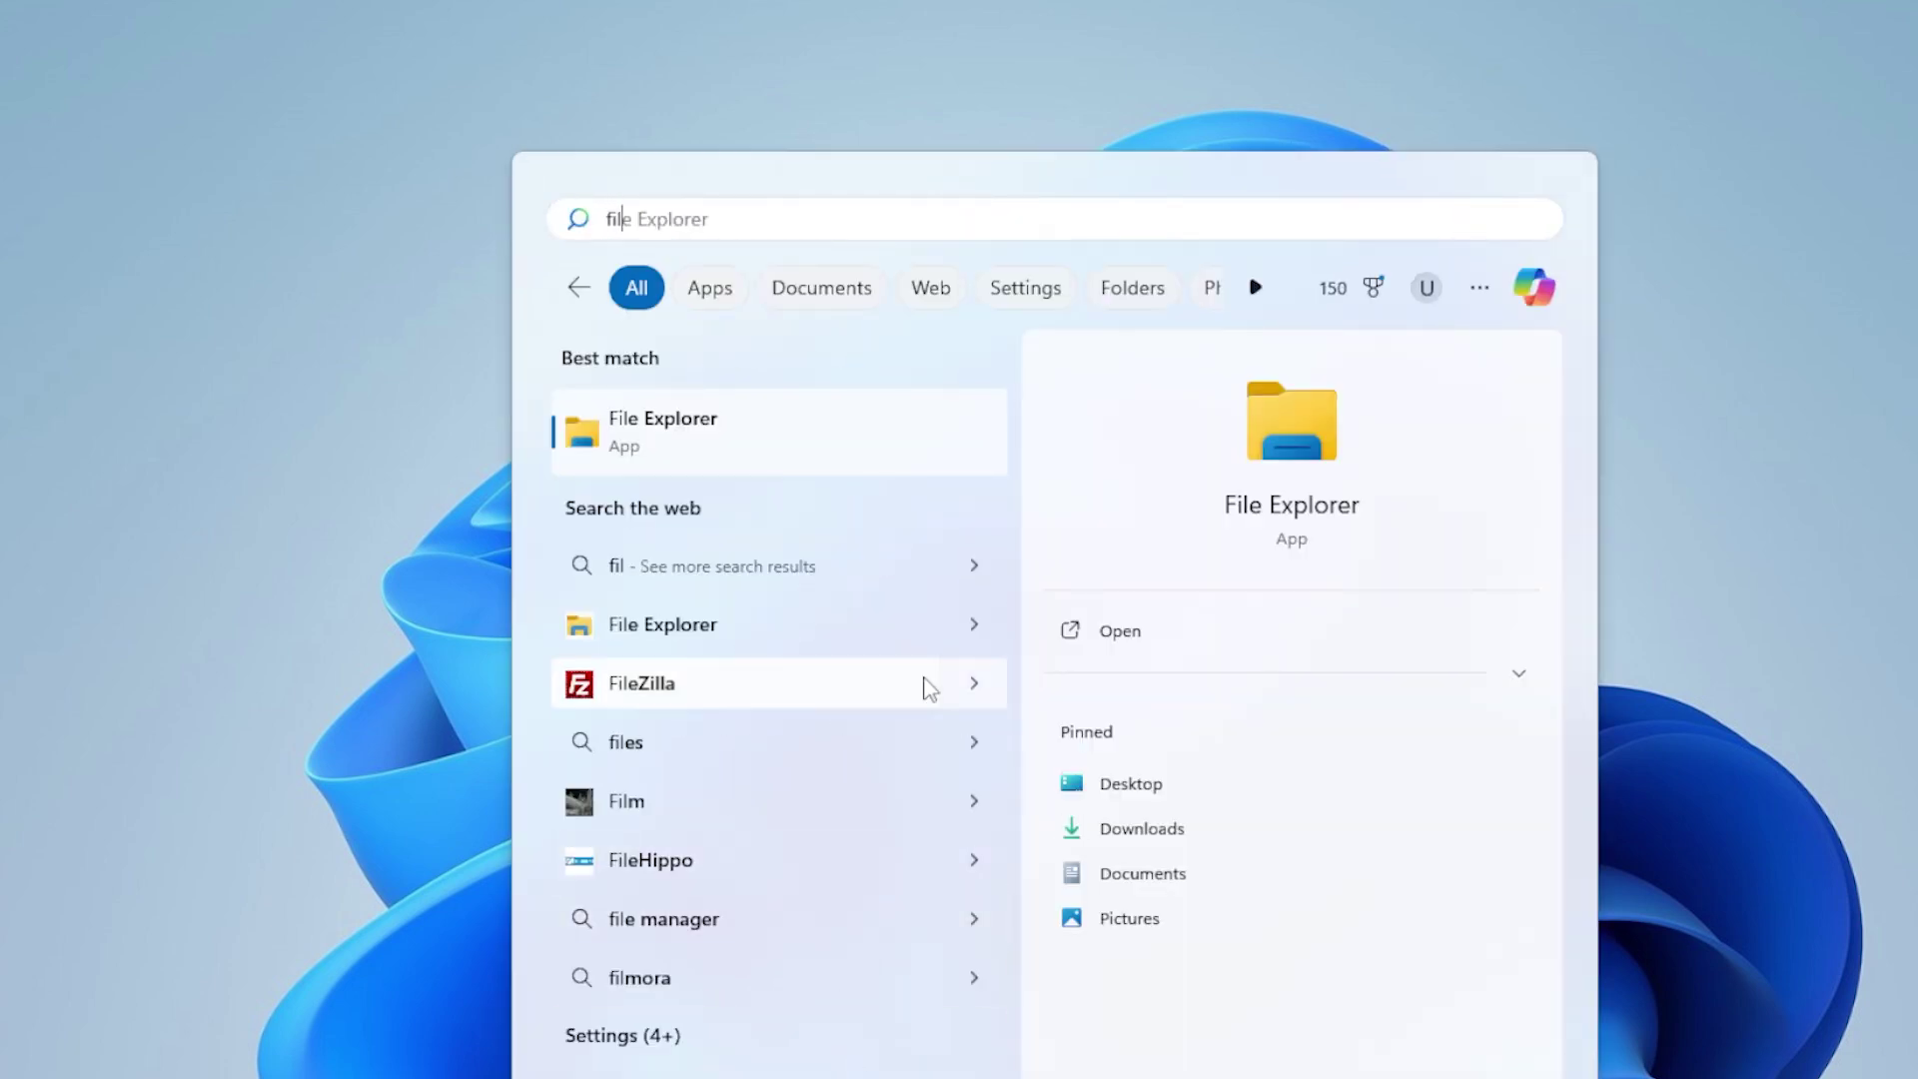
Open File Explorer's Pictures folder and create a new folder named Date there.
click(869, 468)
click(76, 405)
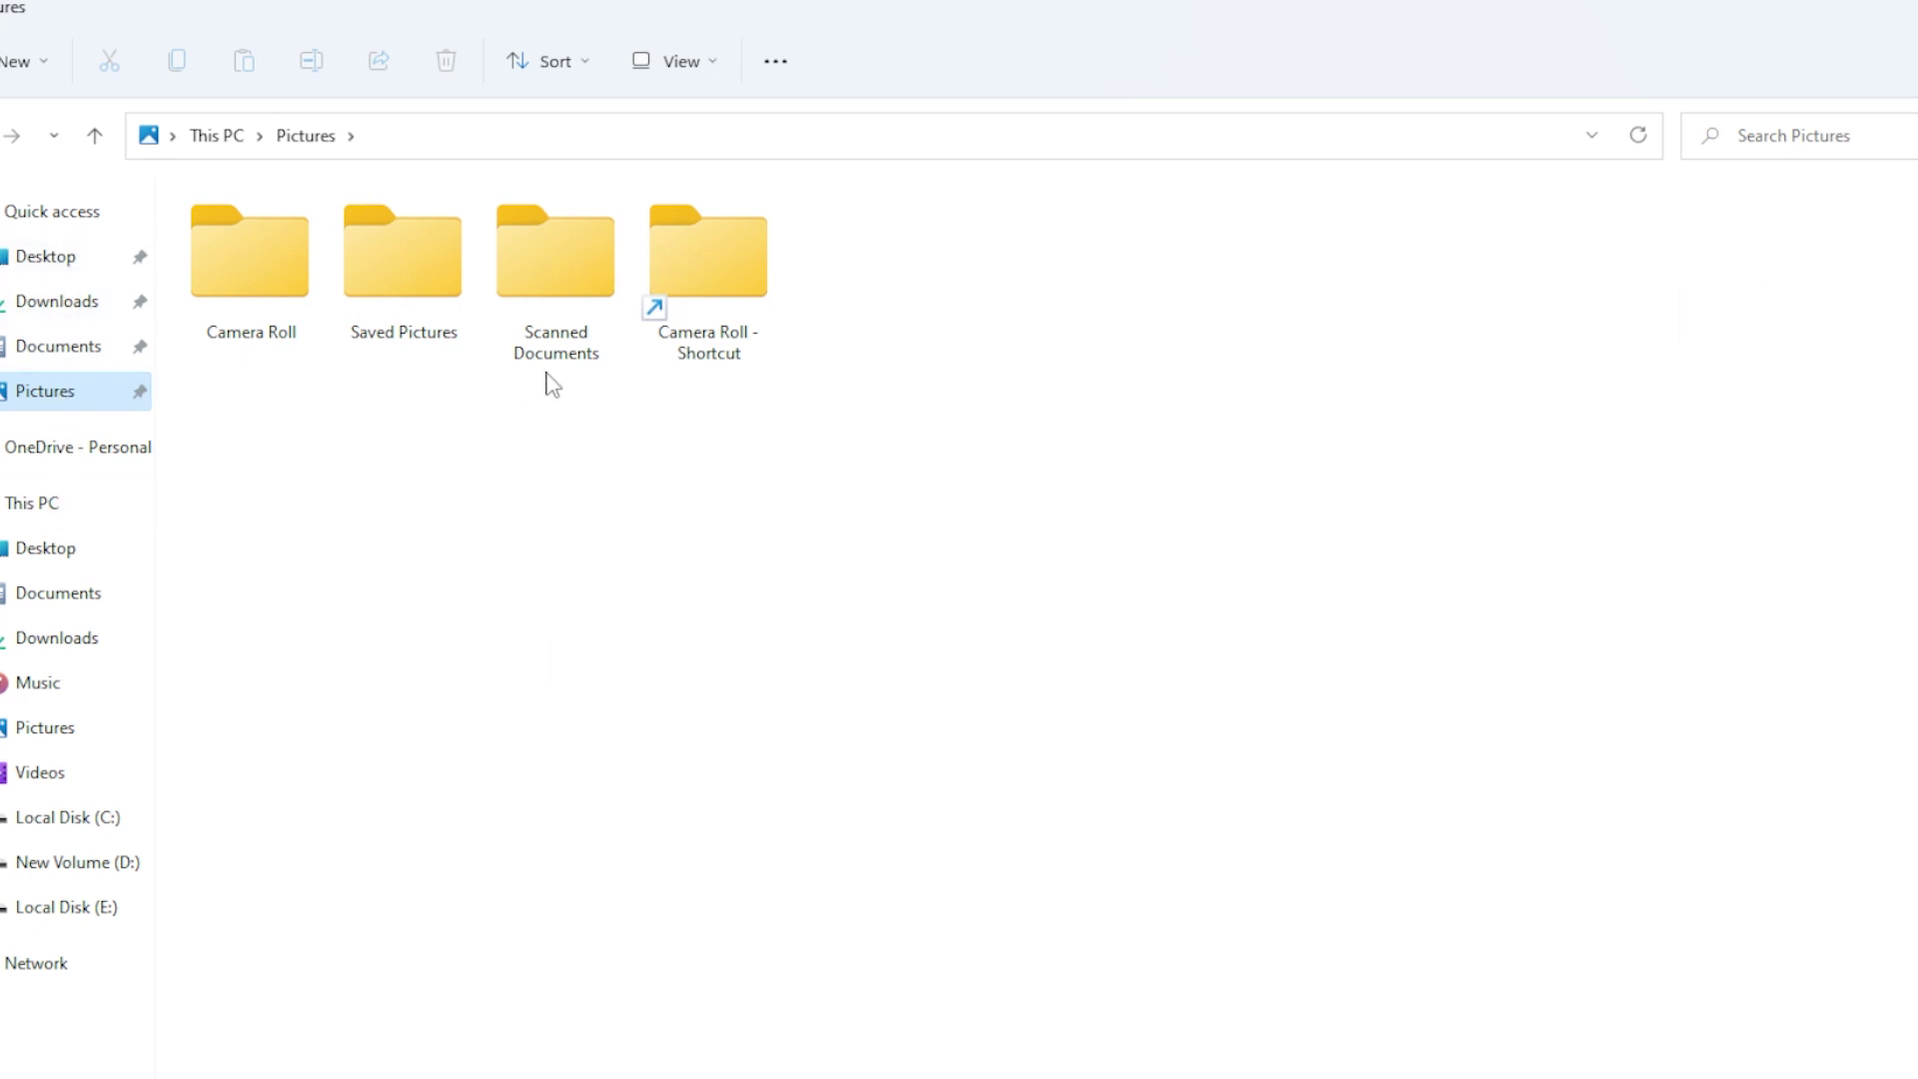
click(540, 340)
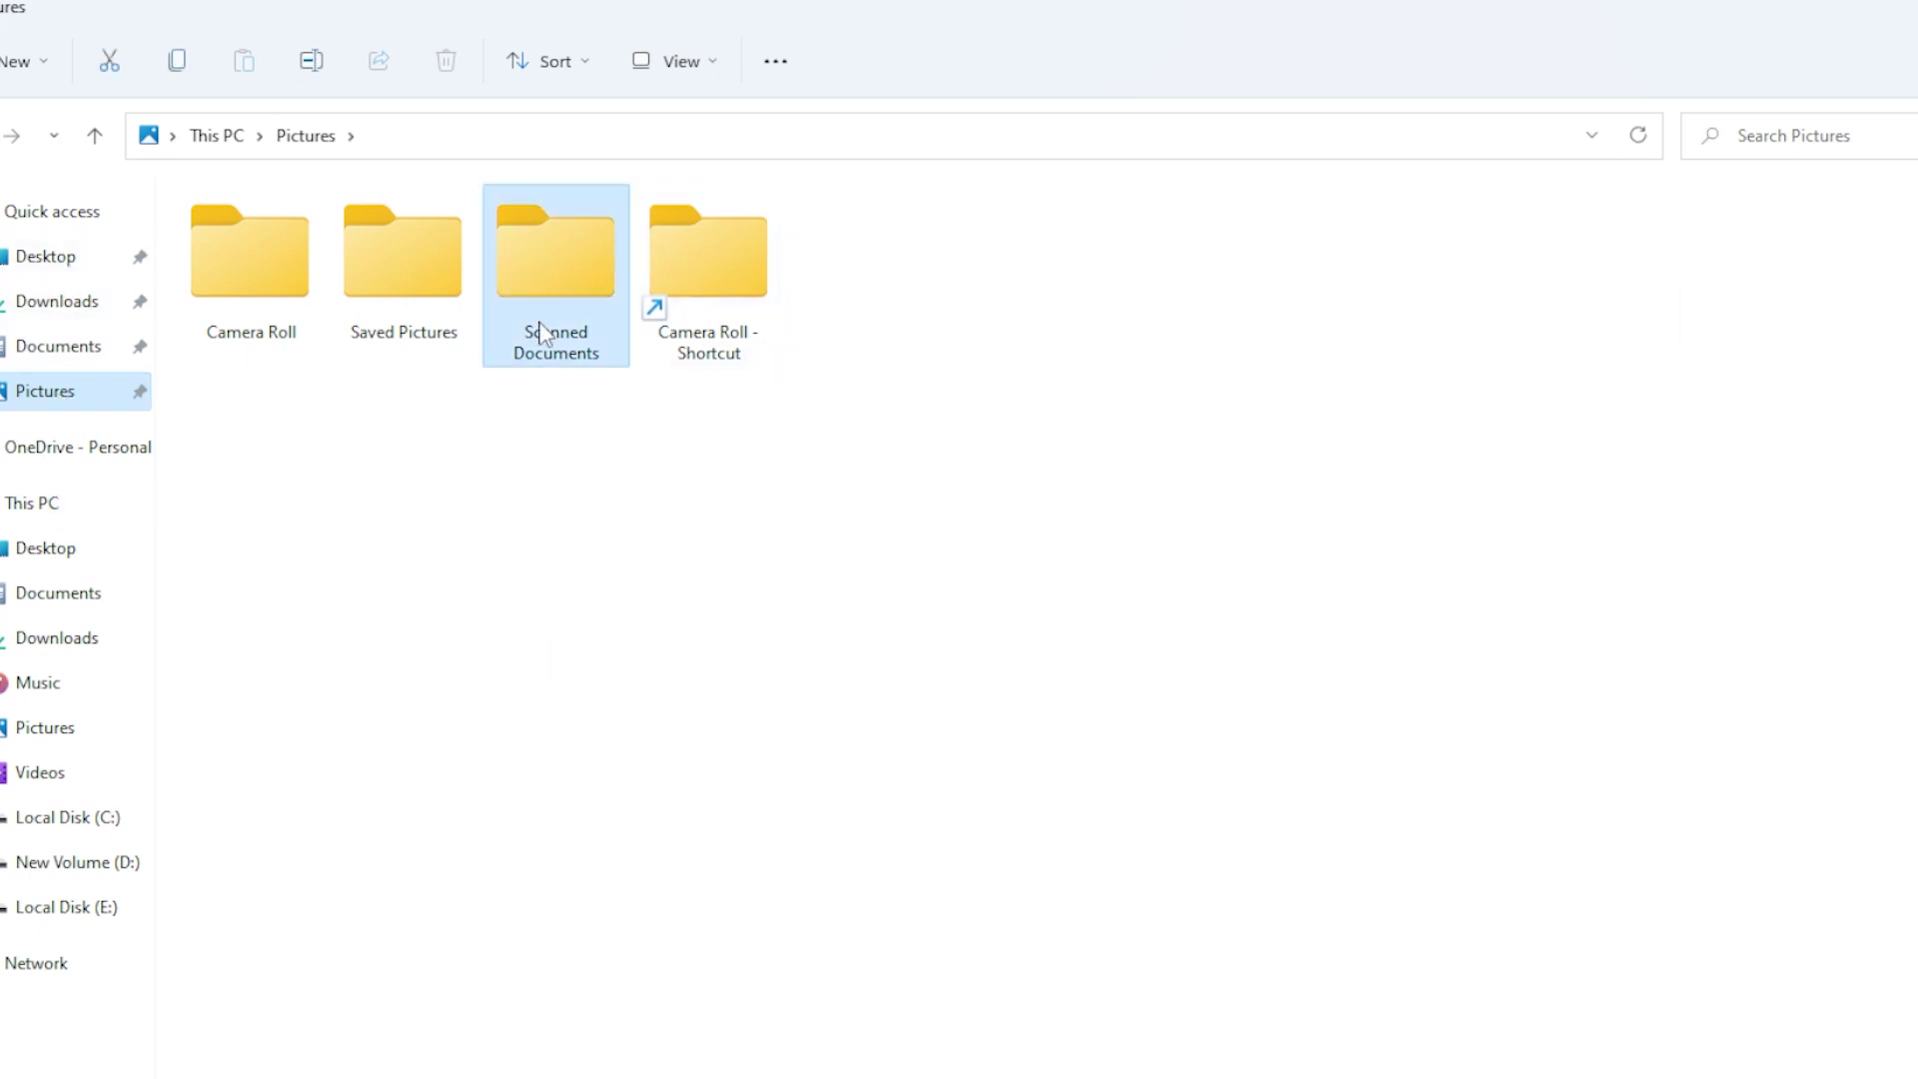
click(585, 473)
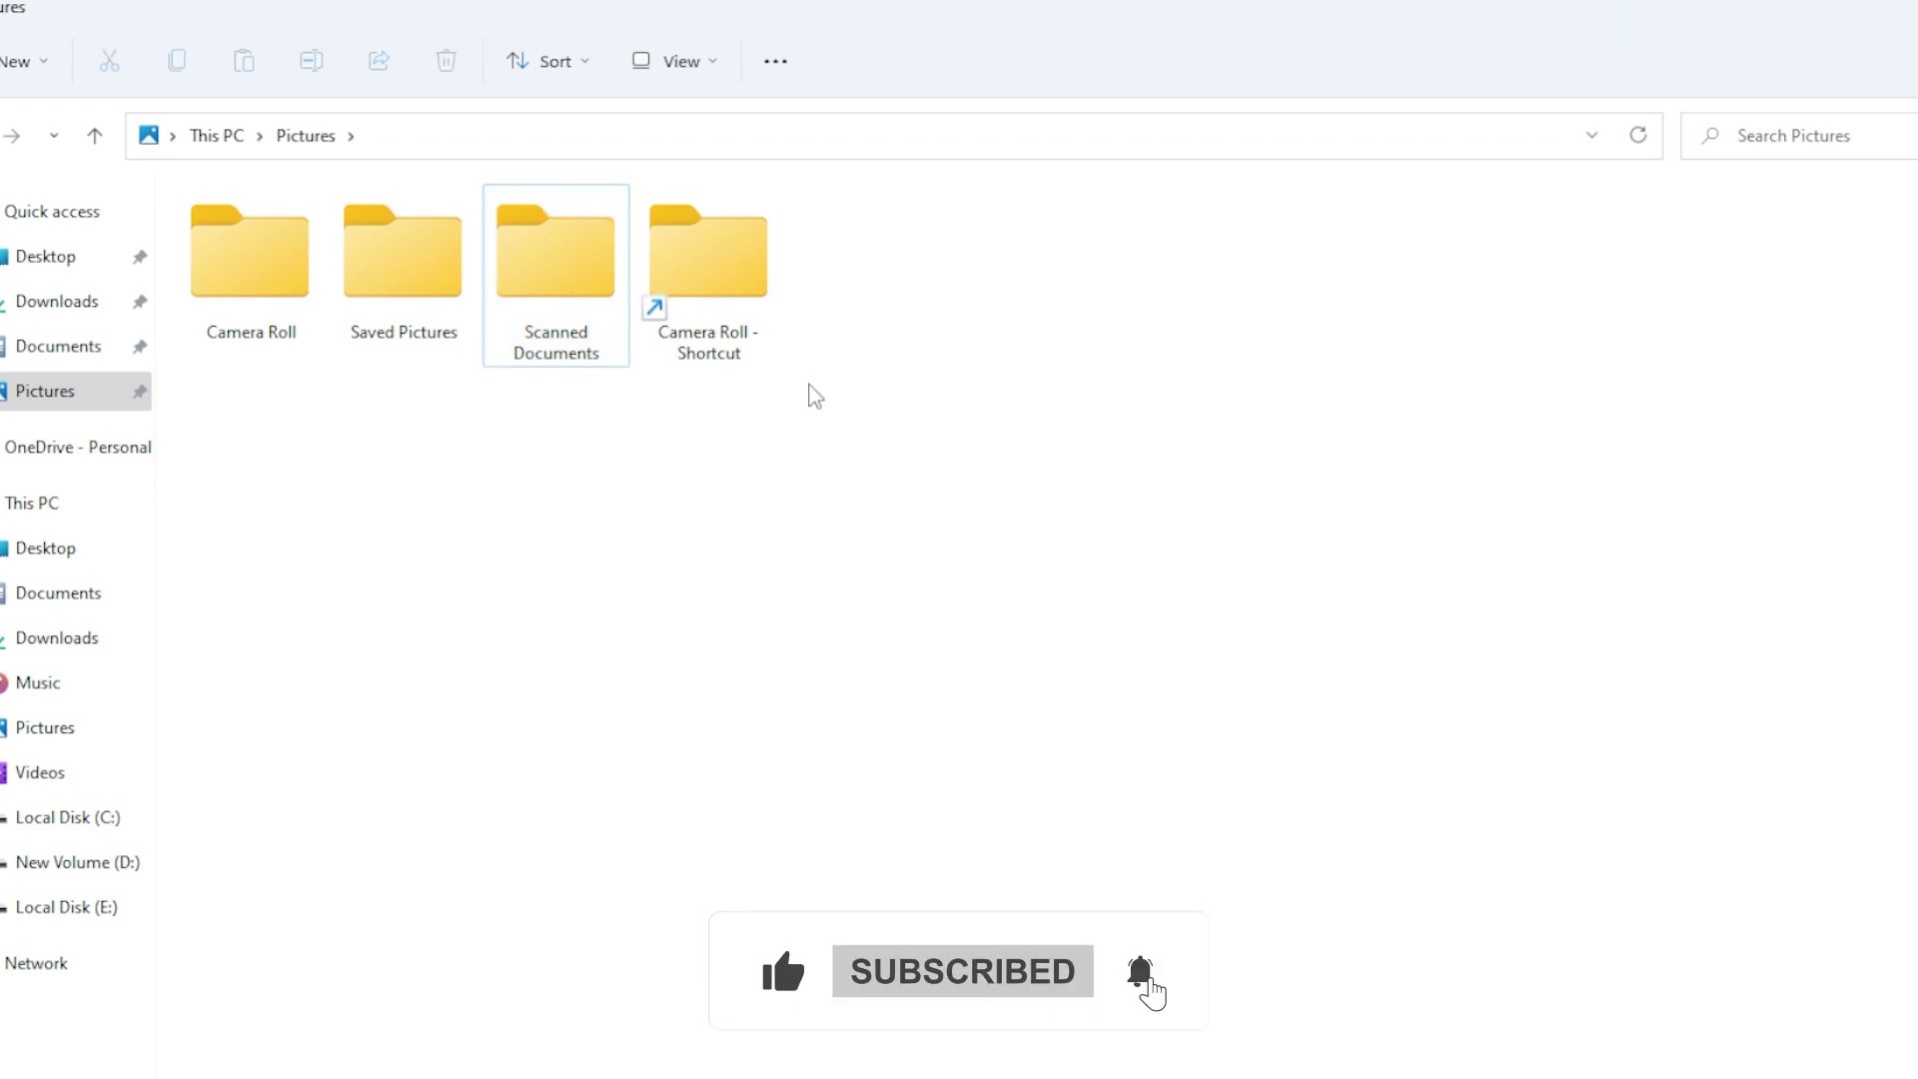
right_click(857, 400)
mouse_move(1071, 619)
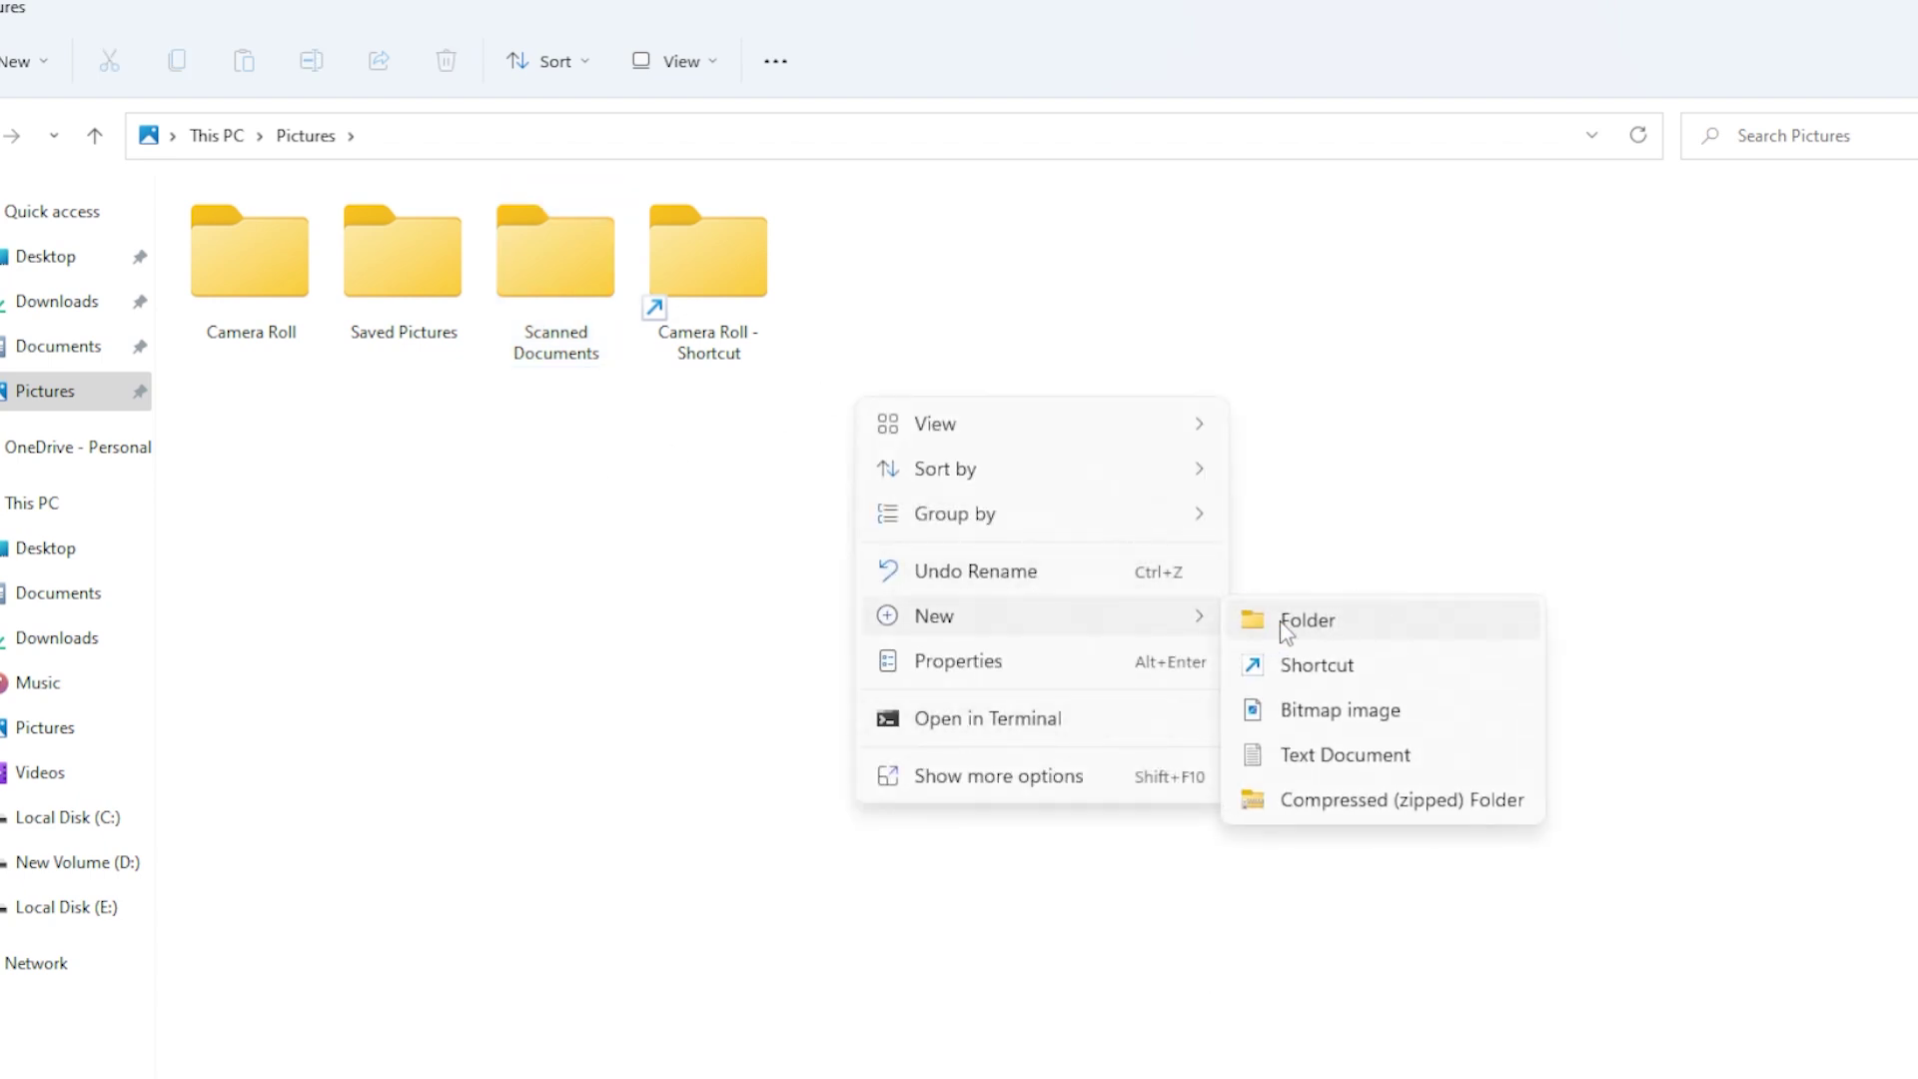
click(1286, 624)
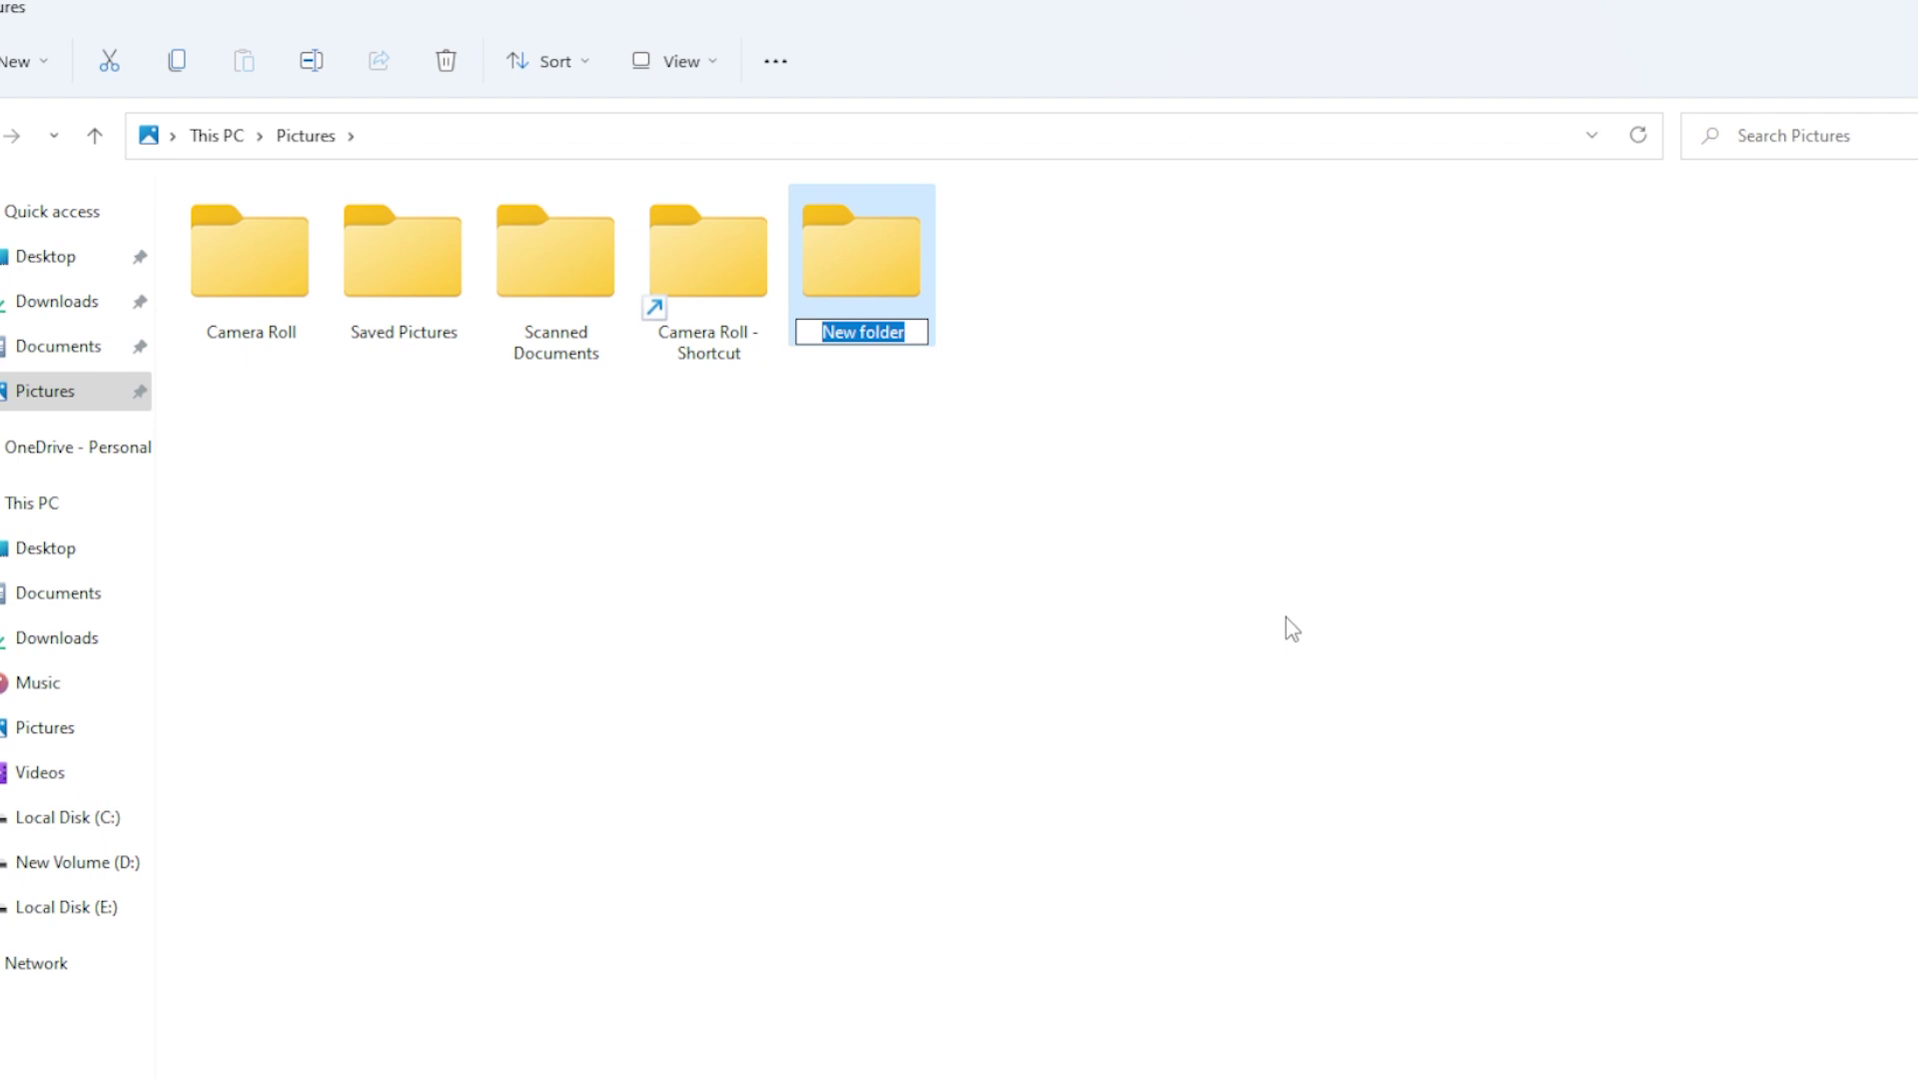
text(Date)
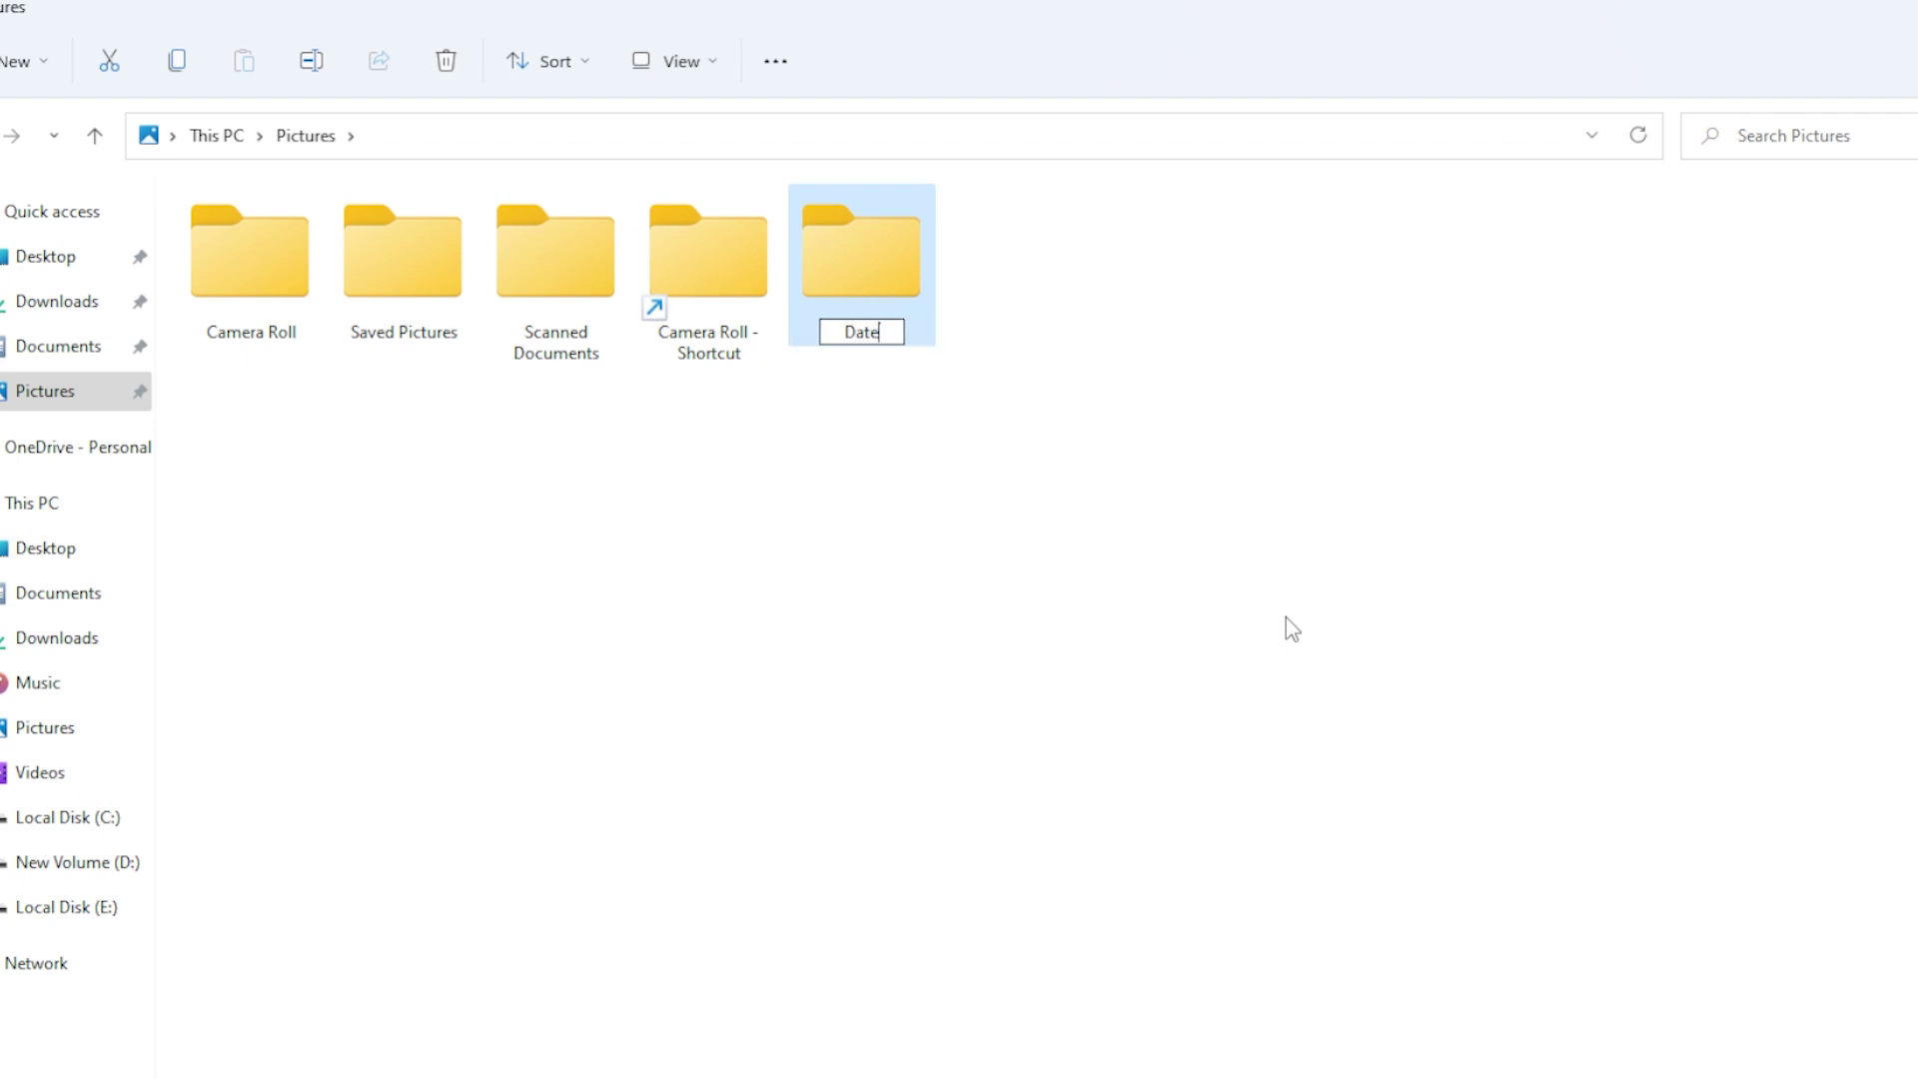
key(Return)
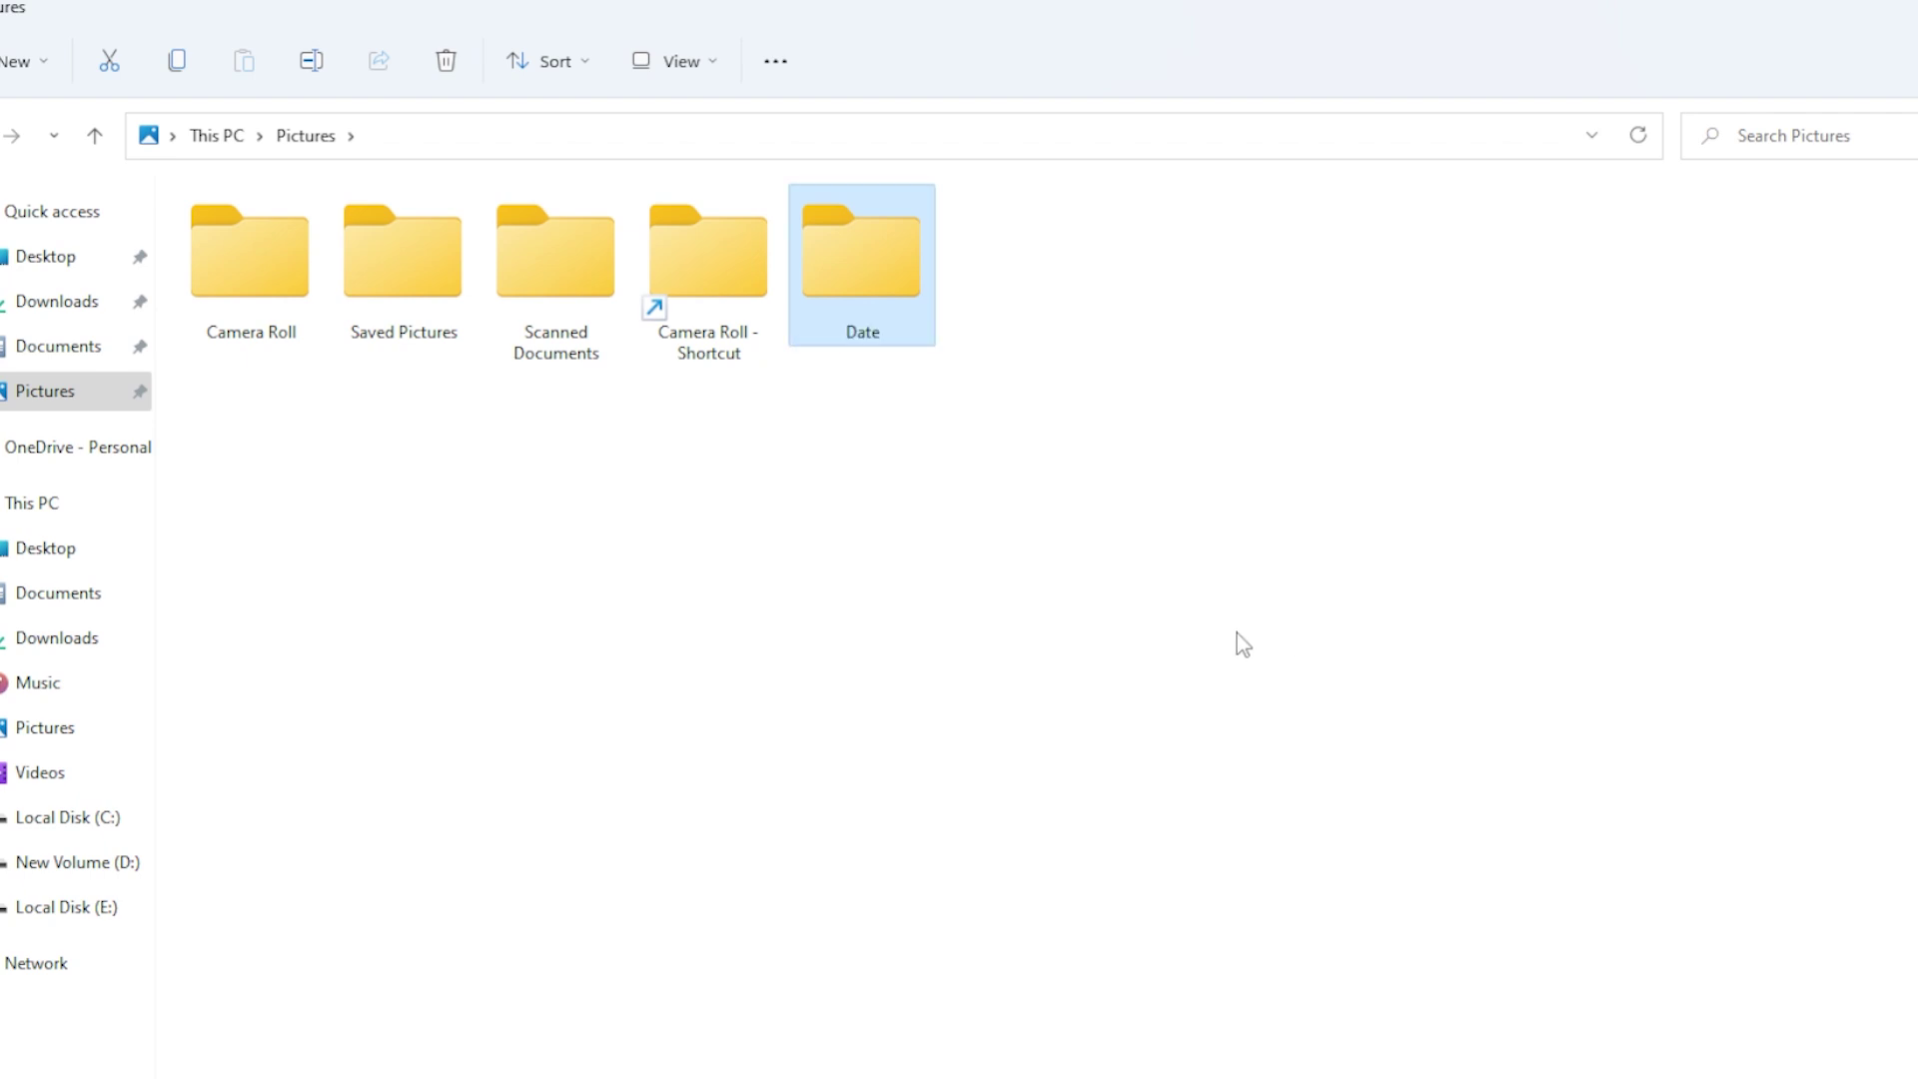
click(1194, 628)
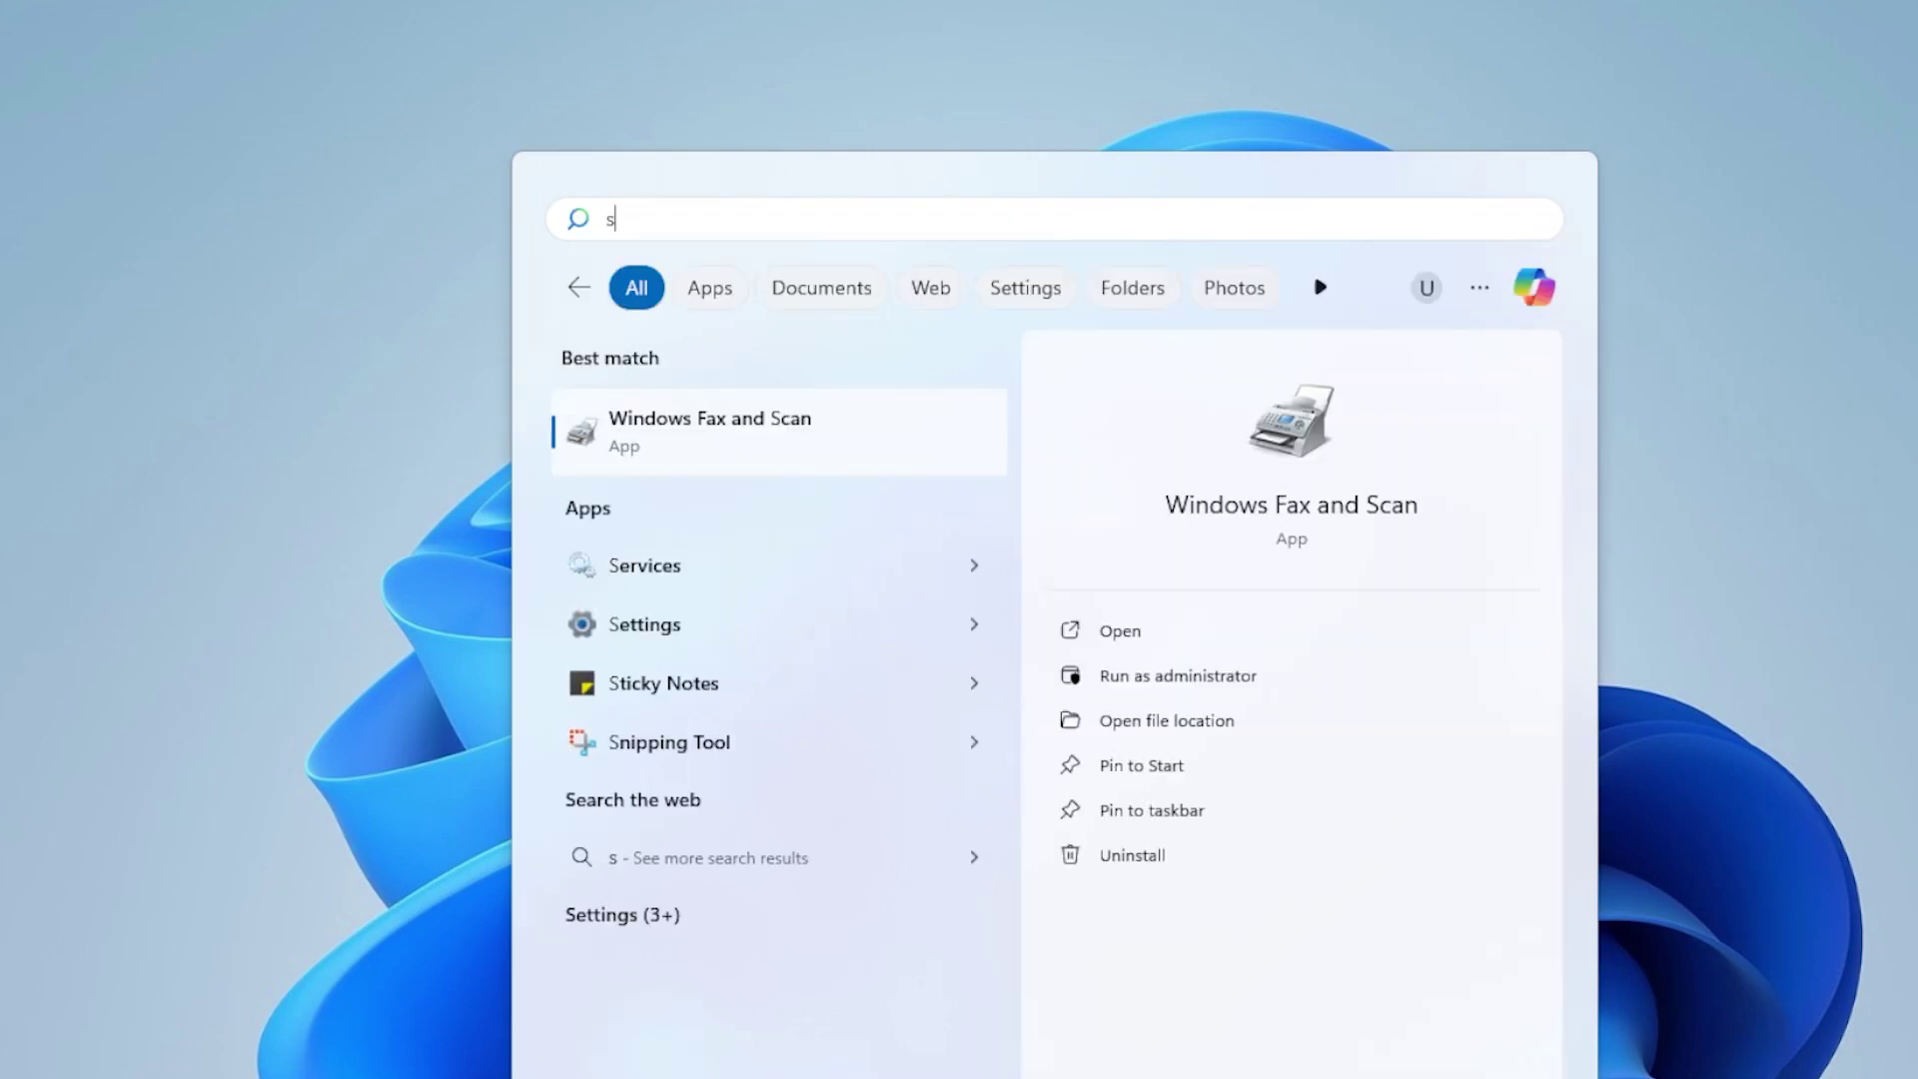
Open Windows Fax and Scan and permanently delete the Image scan, confirming with Yes.
click(800, 427)
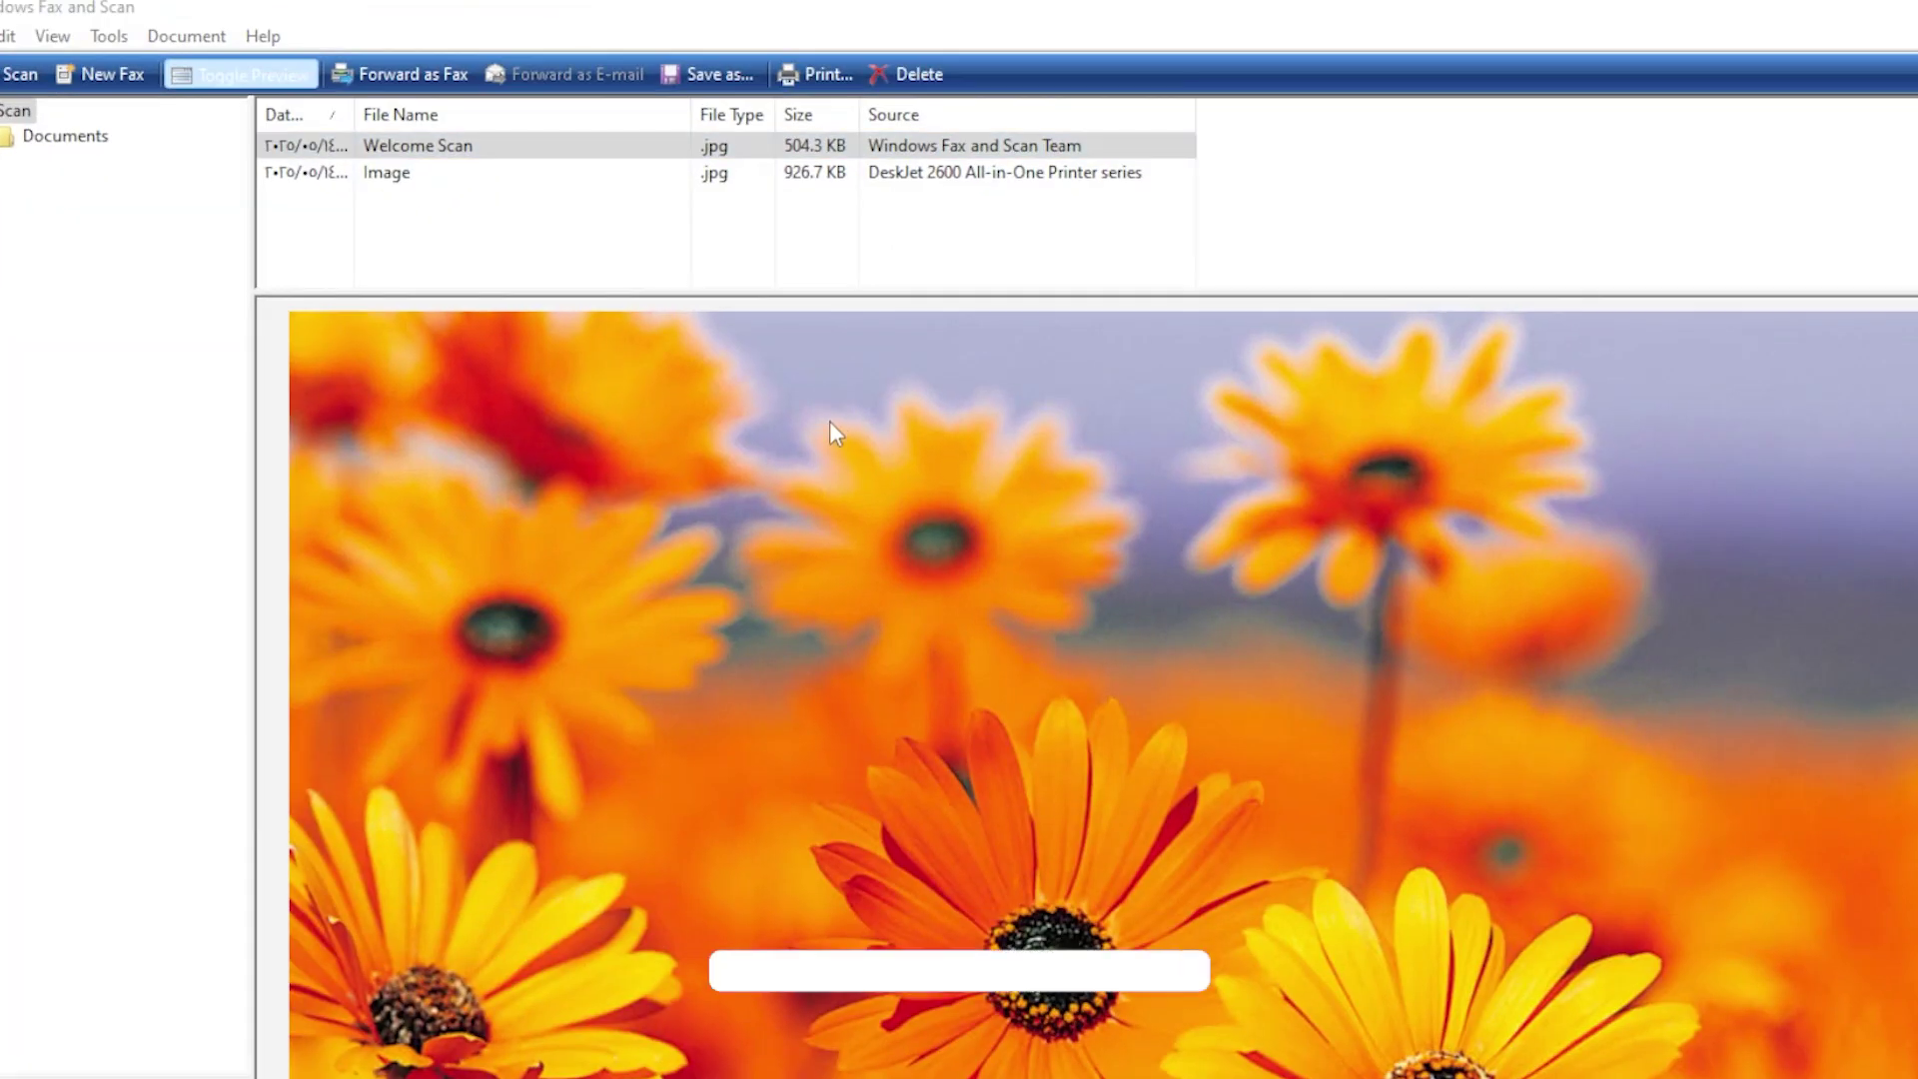
drag(562, 254, 516, 201)
click(427, 180)
right_click(428, 180)
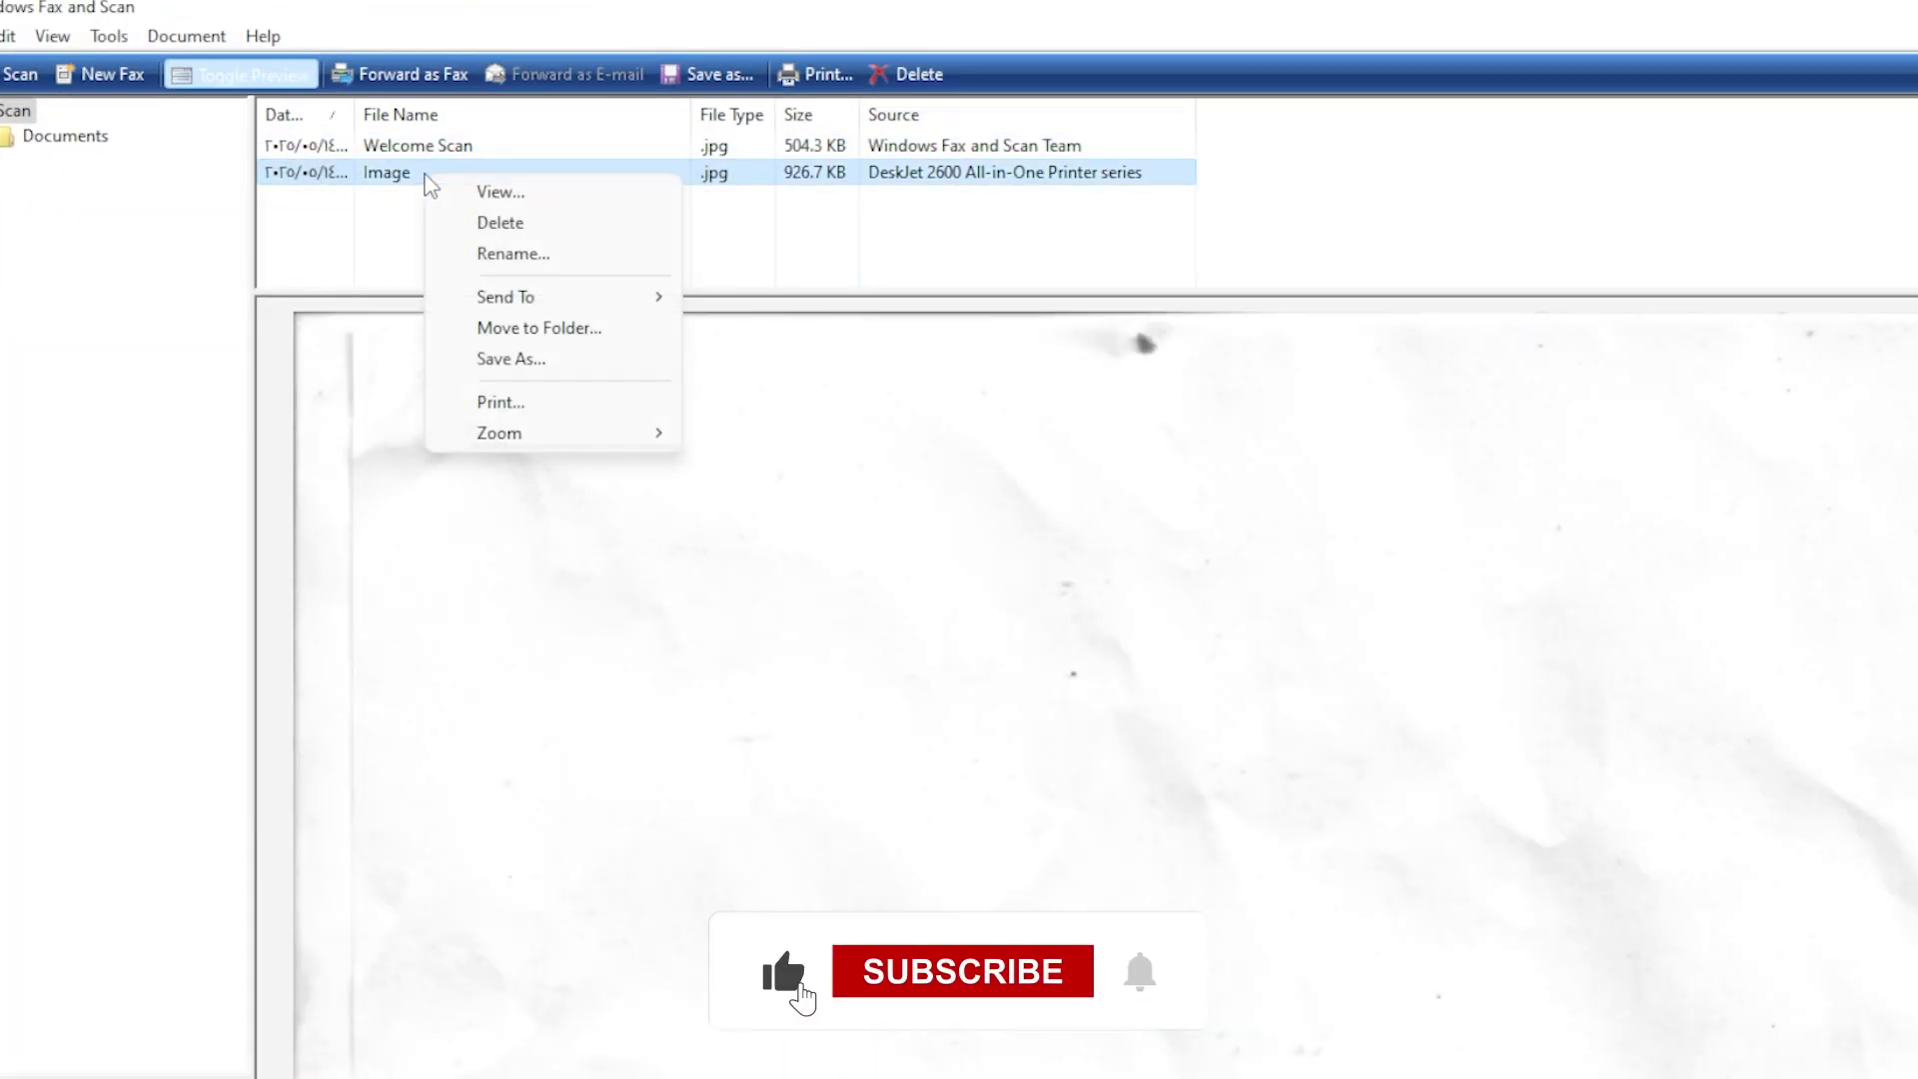
click(543, 223)
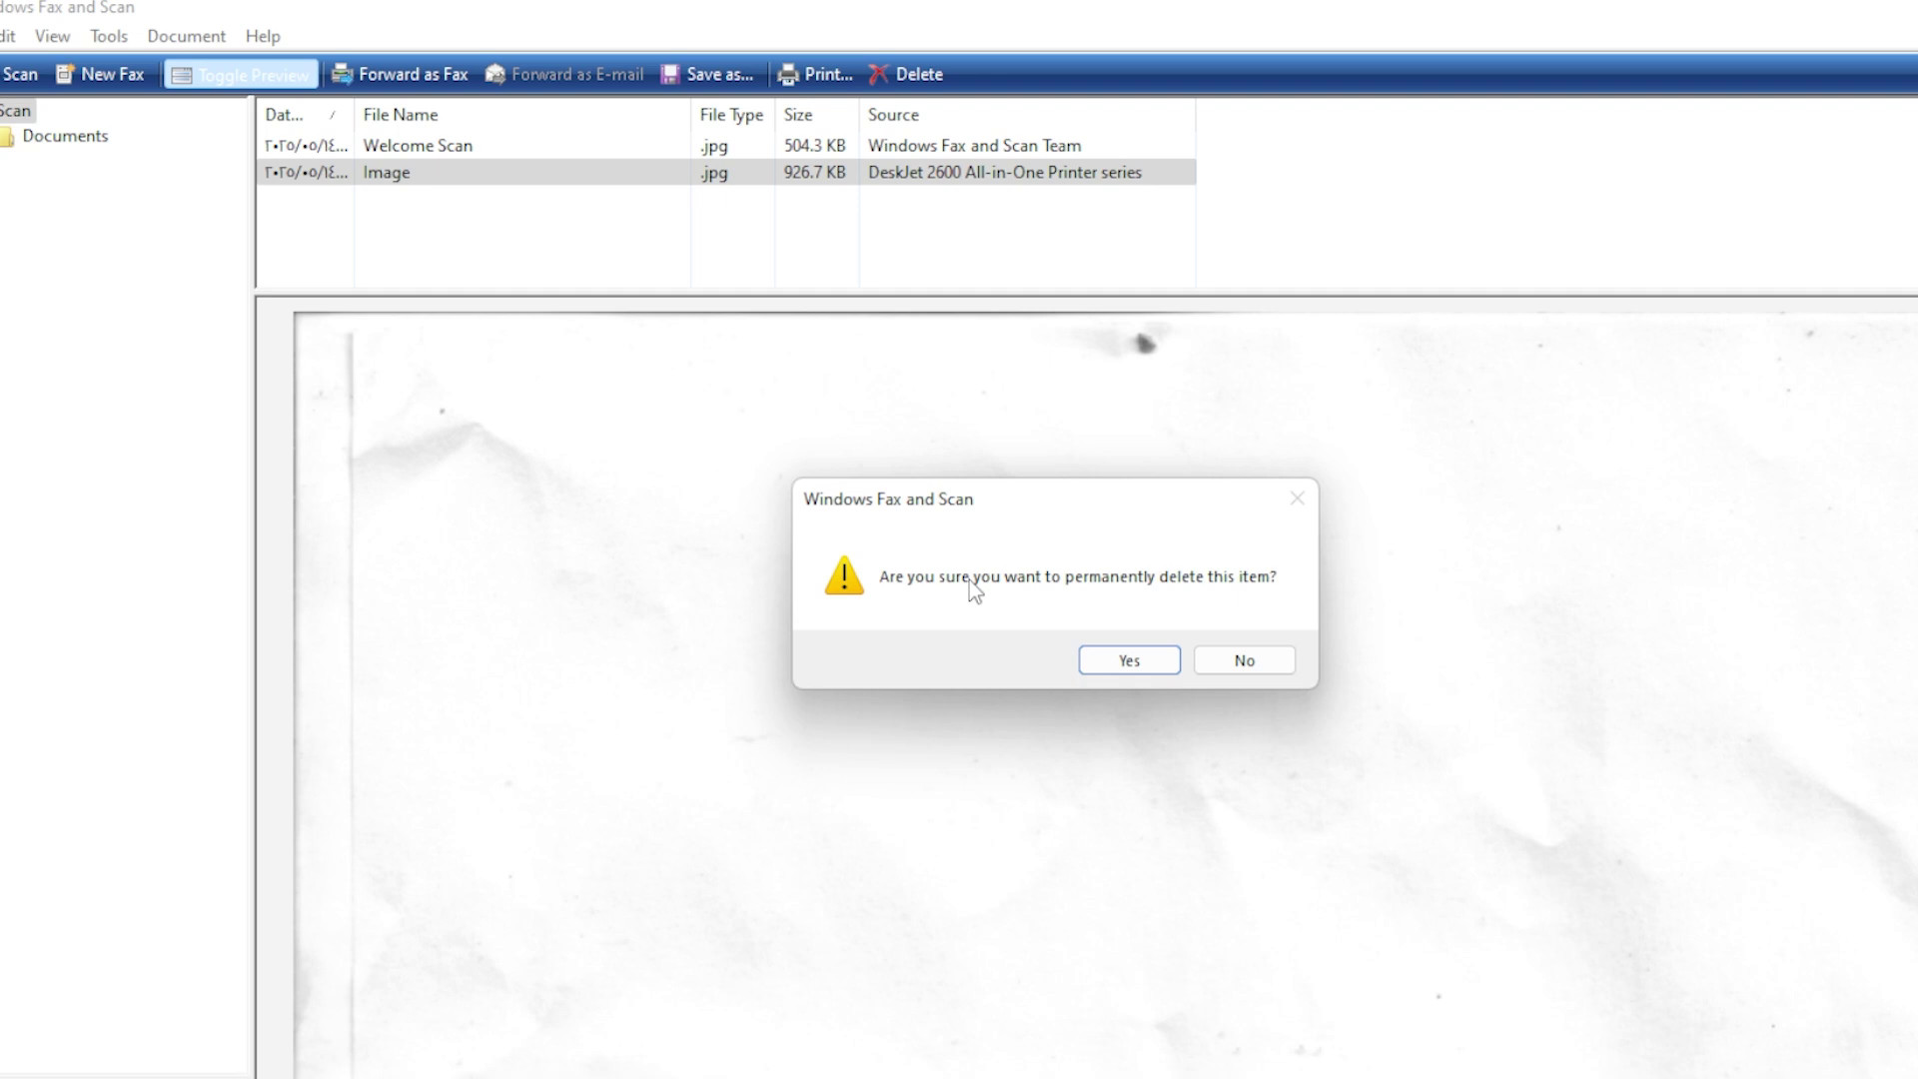
click(1151, 665)
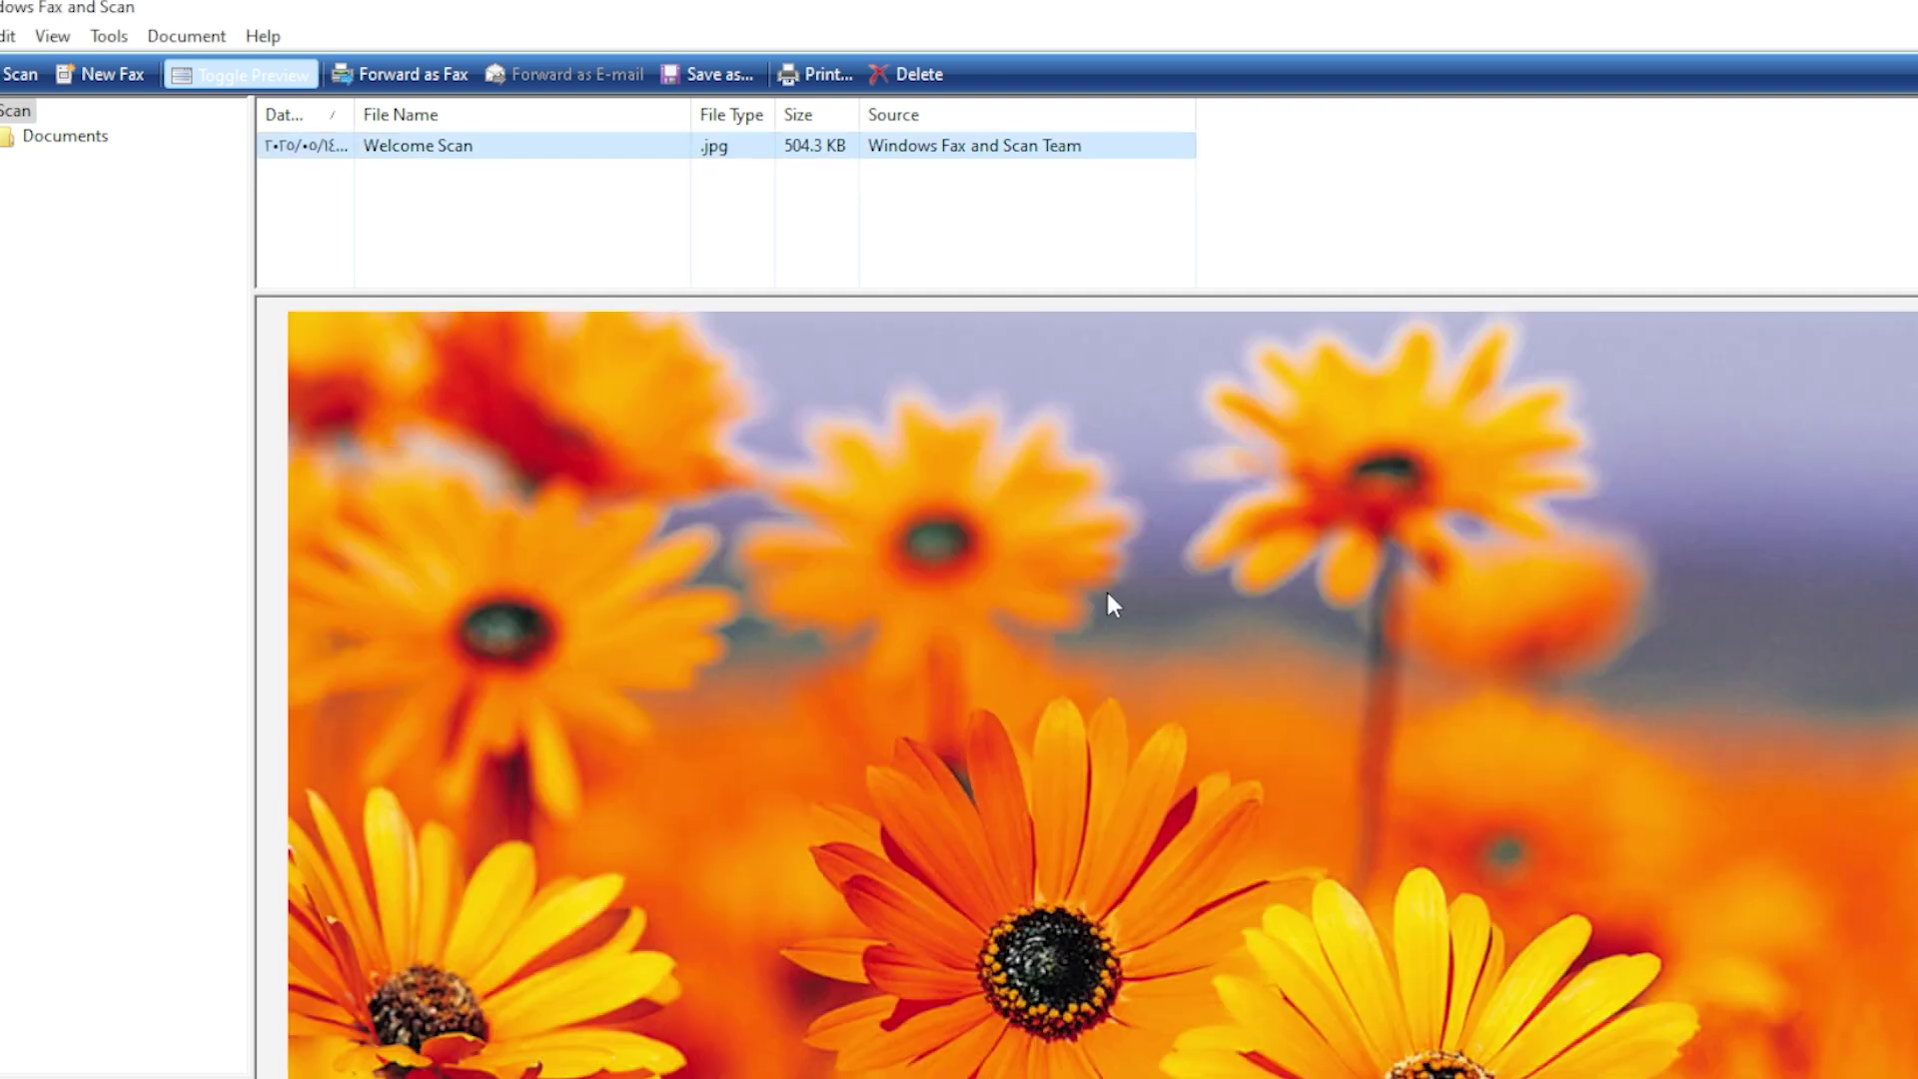
click(518, 238)
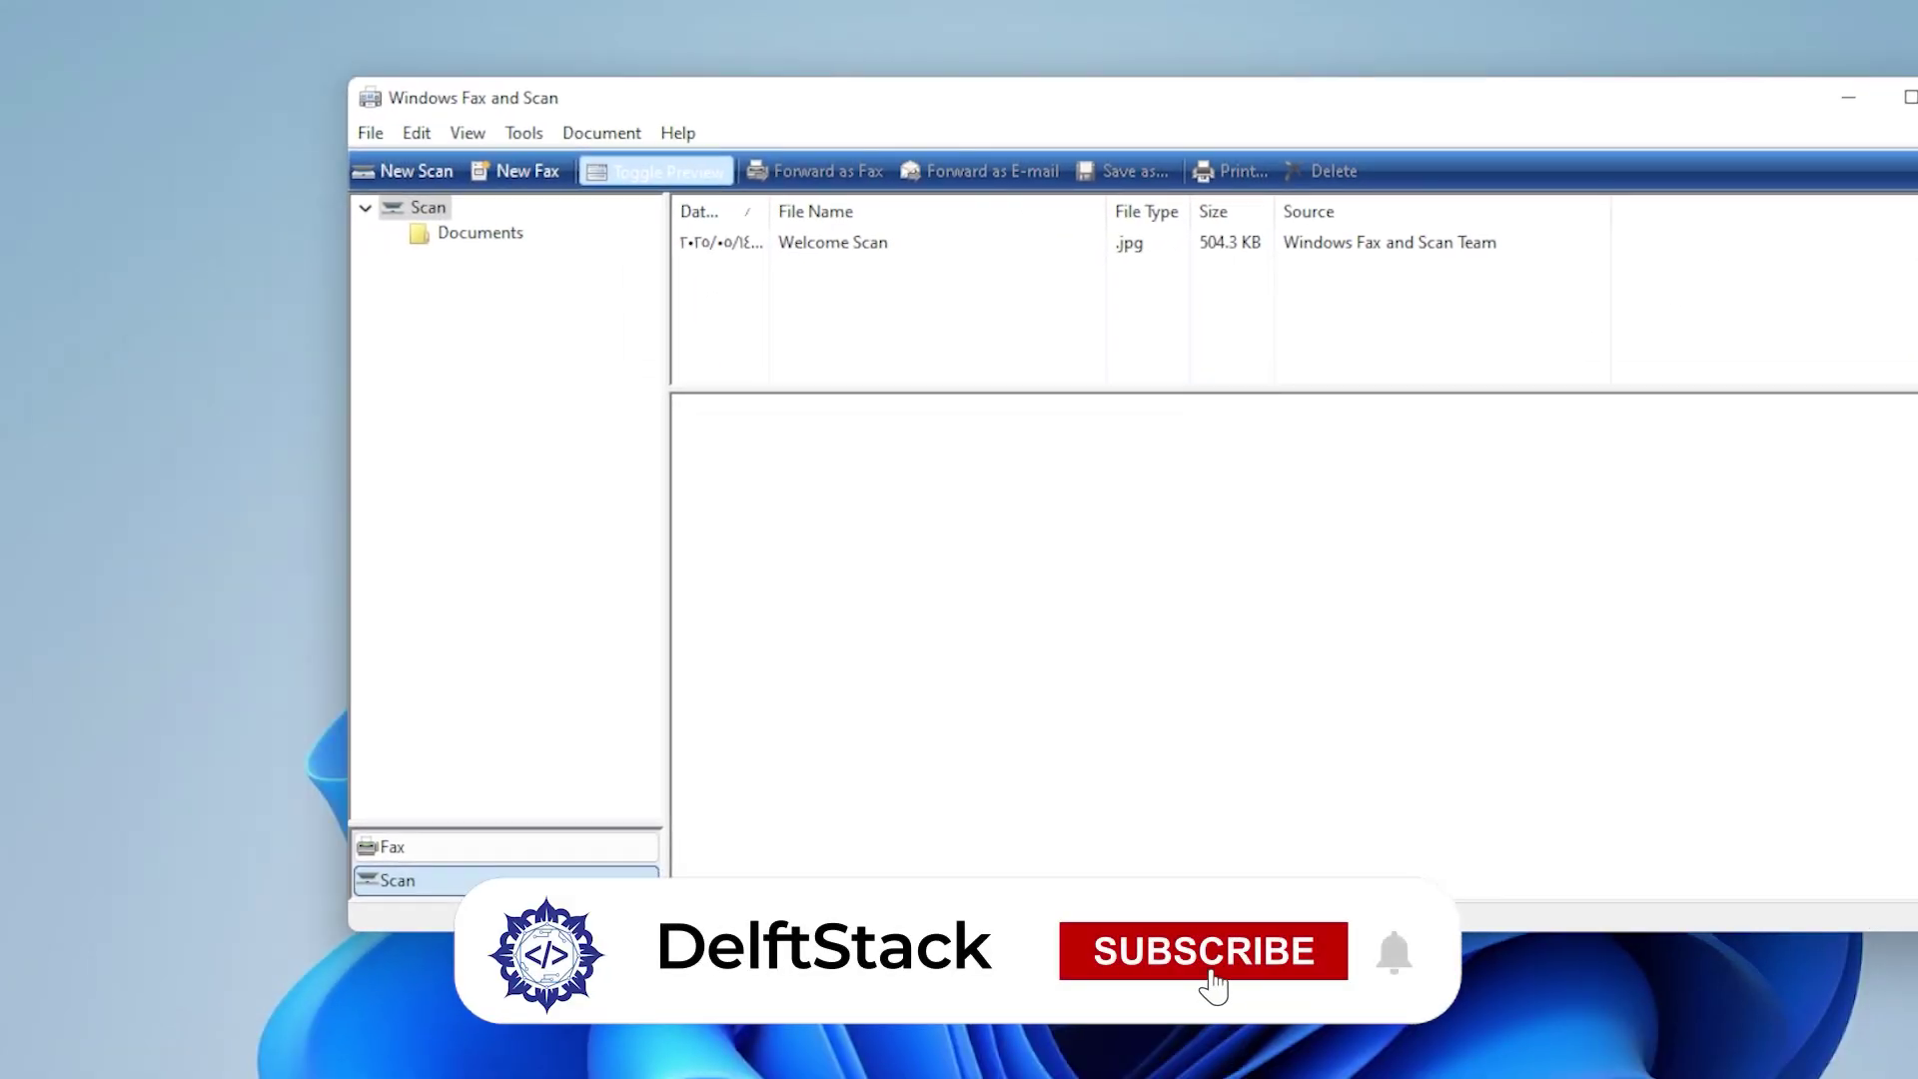
Find Windows Fax and Scan via a Start search for 'sca' and pin it to both Start and the taskbar.
key(super)
text(sca)
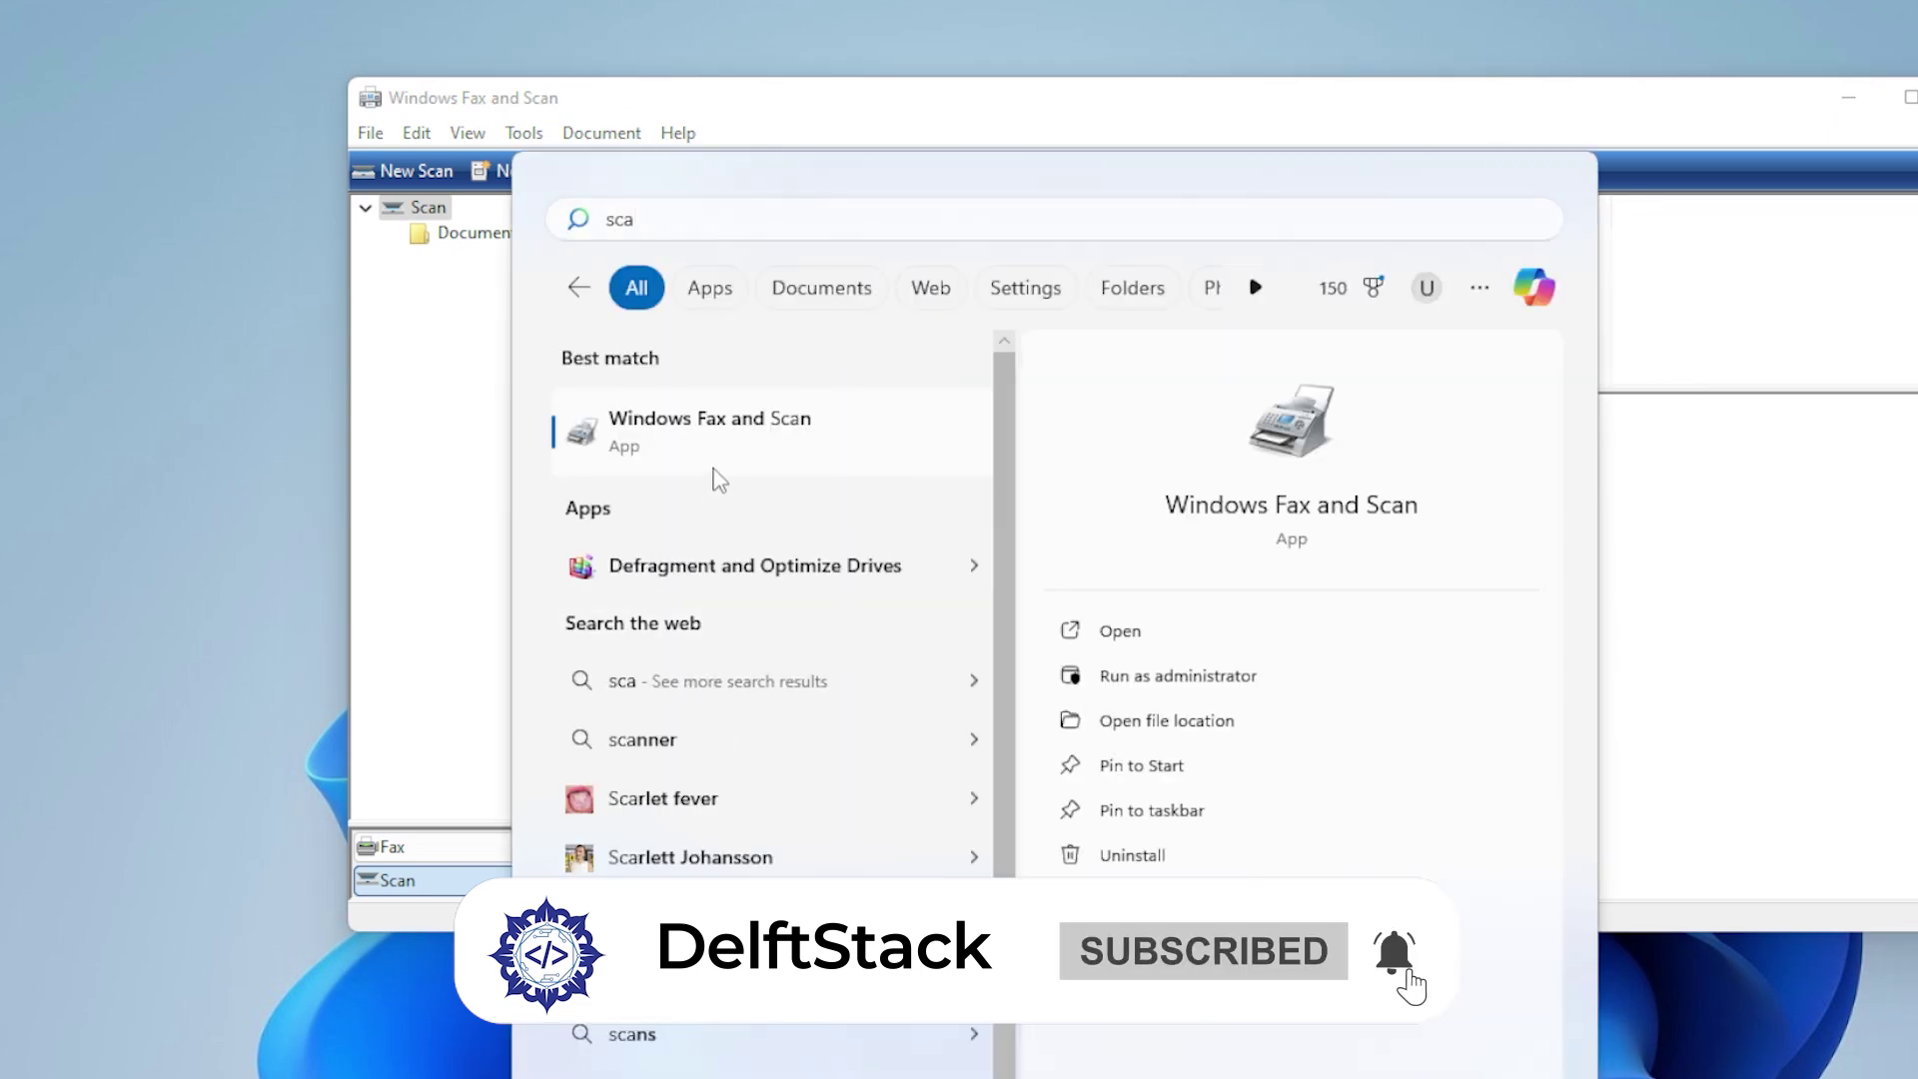
right_click(724, 461)
click(860, 612)
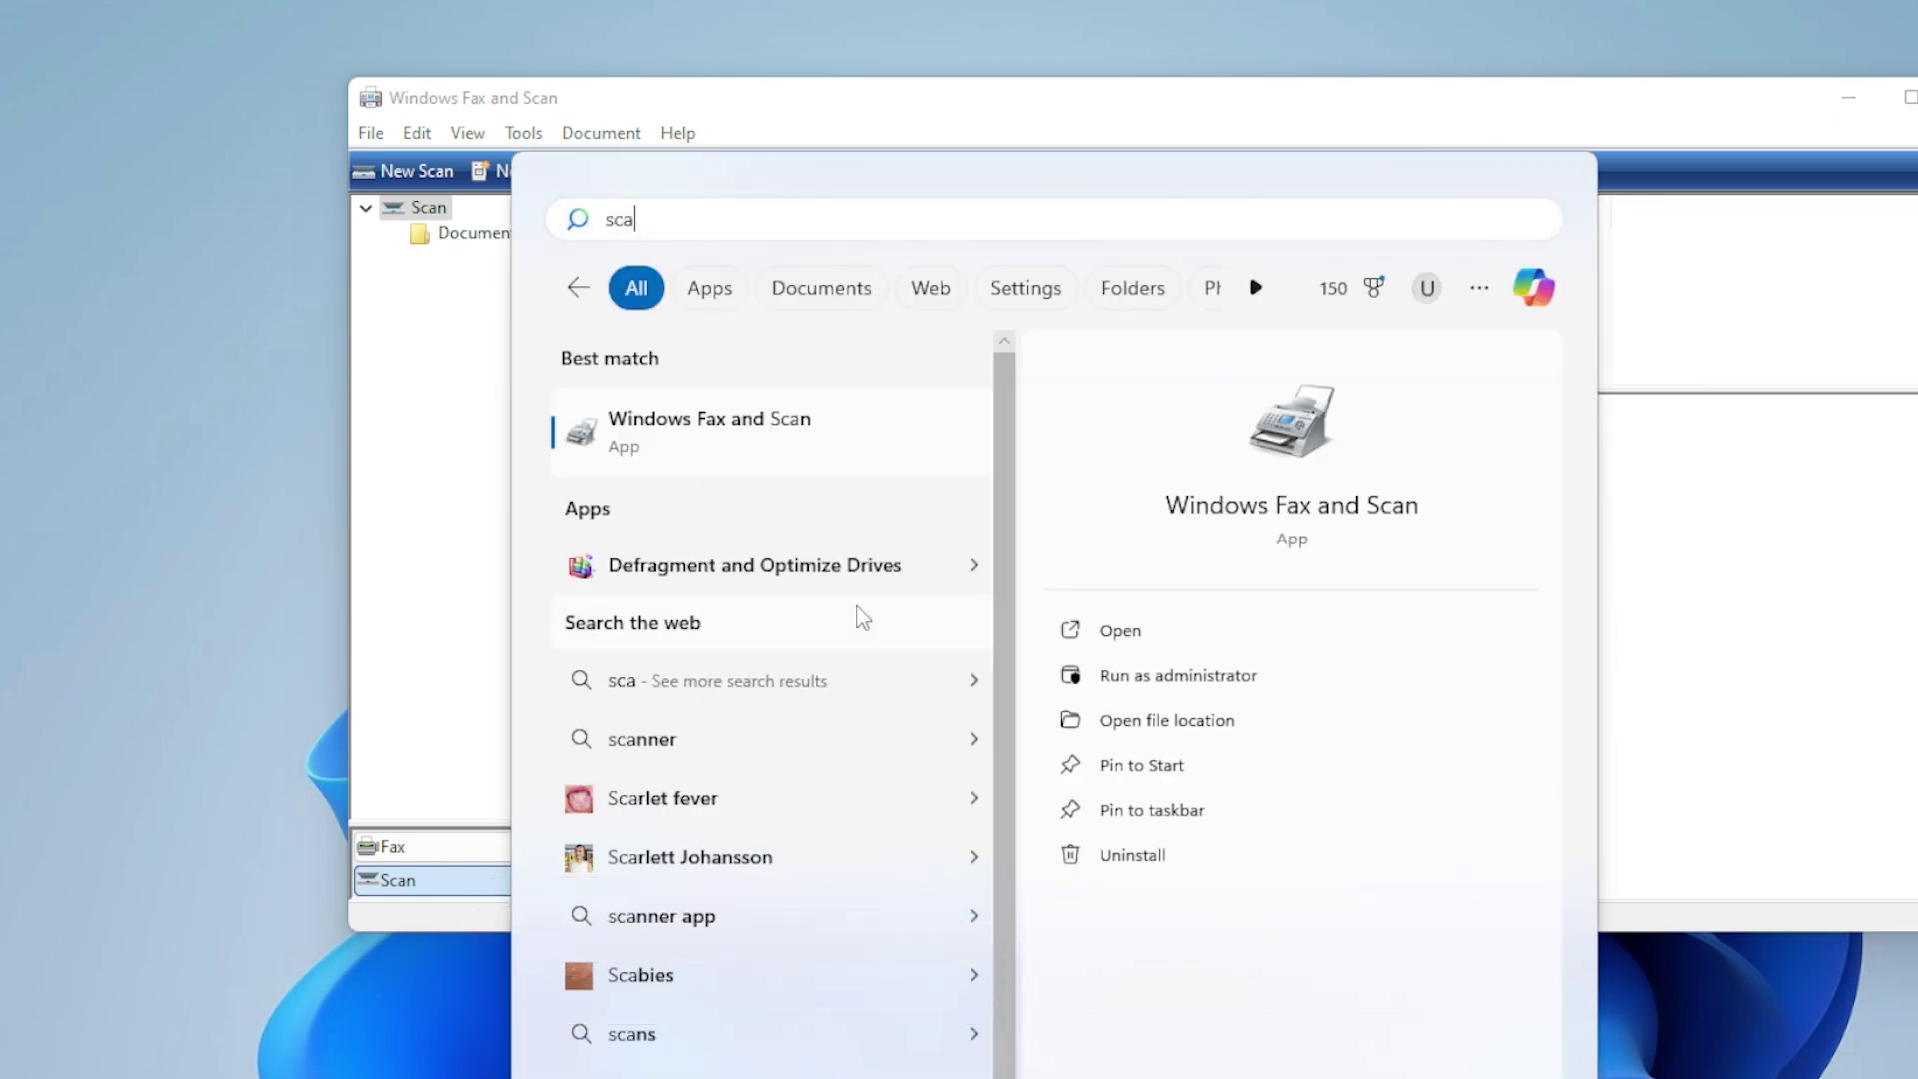
right_click(739, 466)
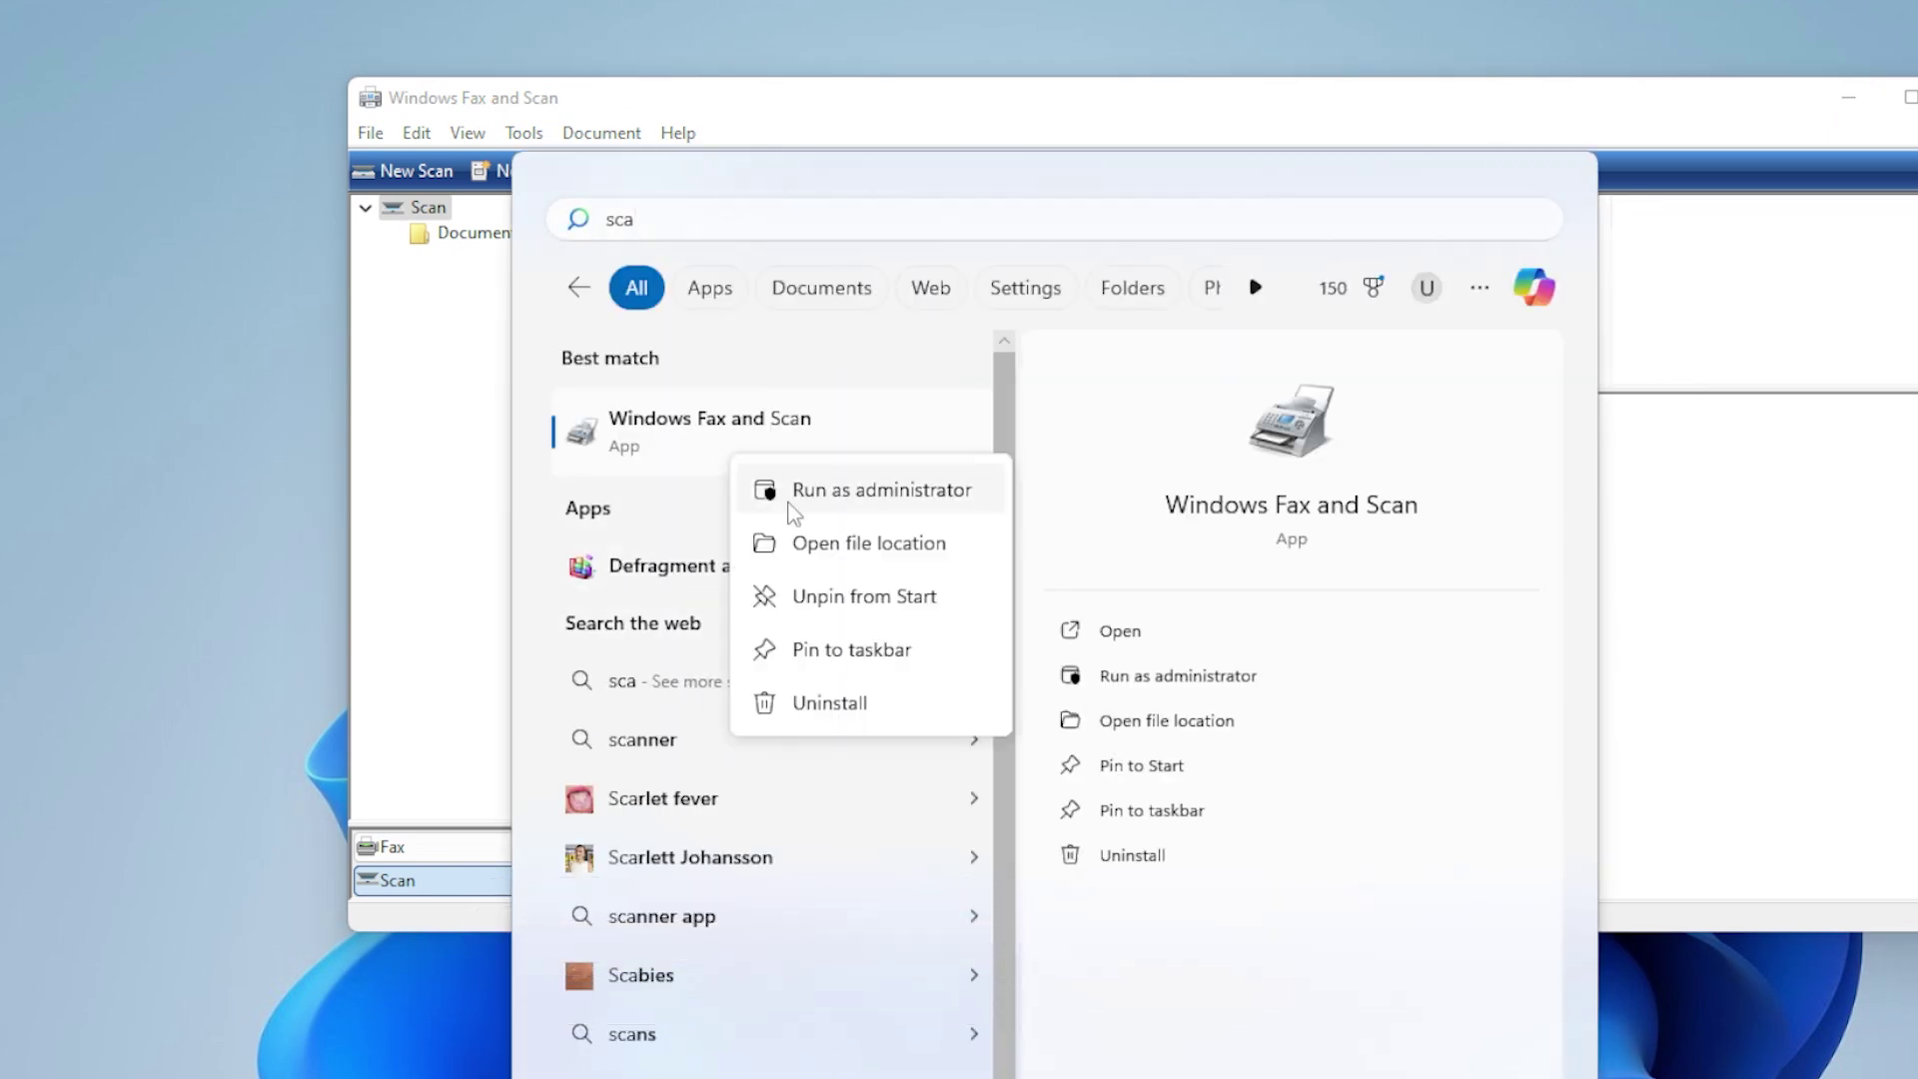
click(915, 648)
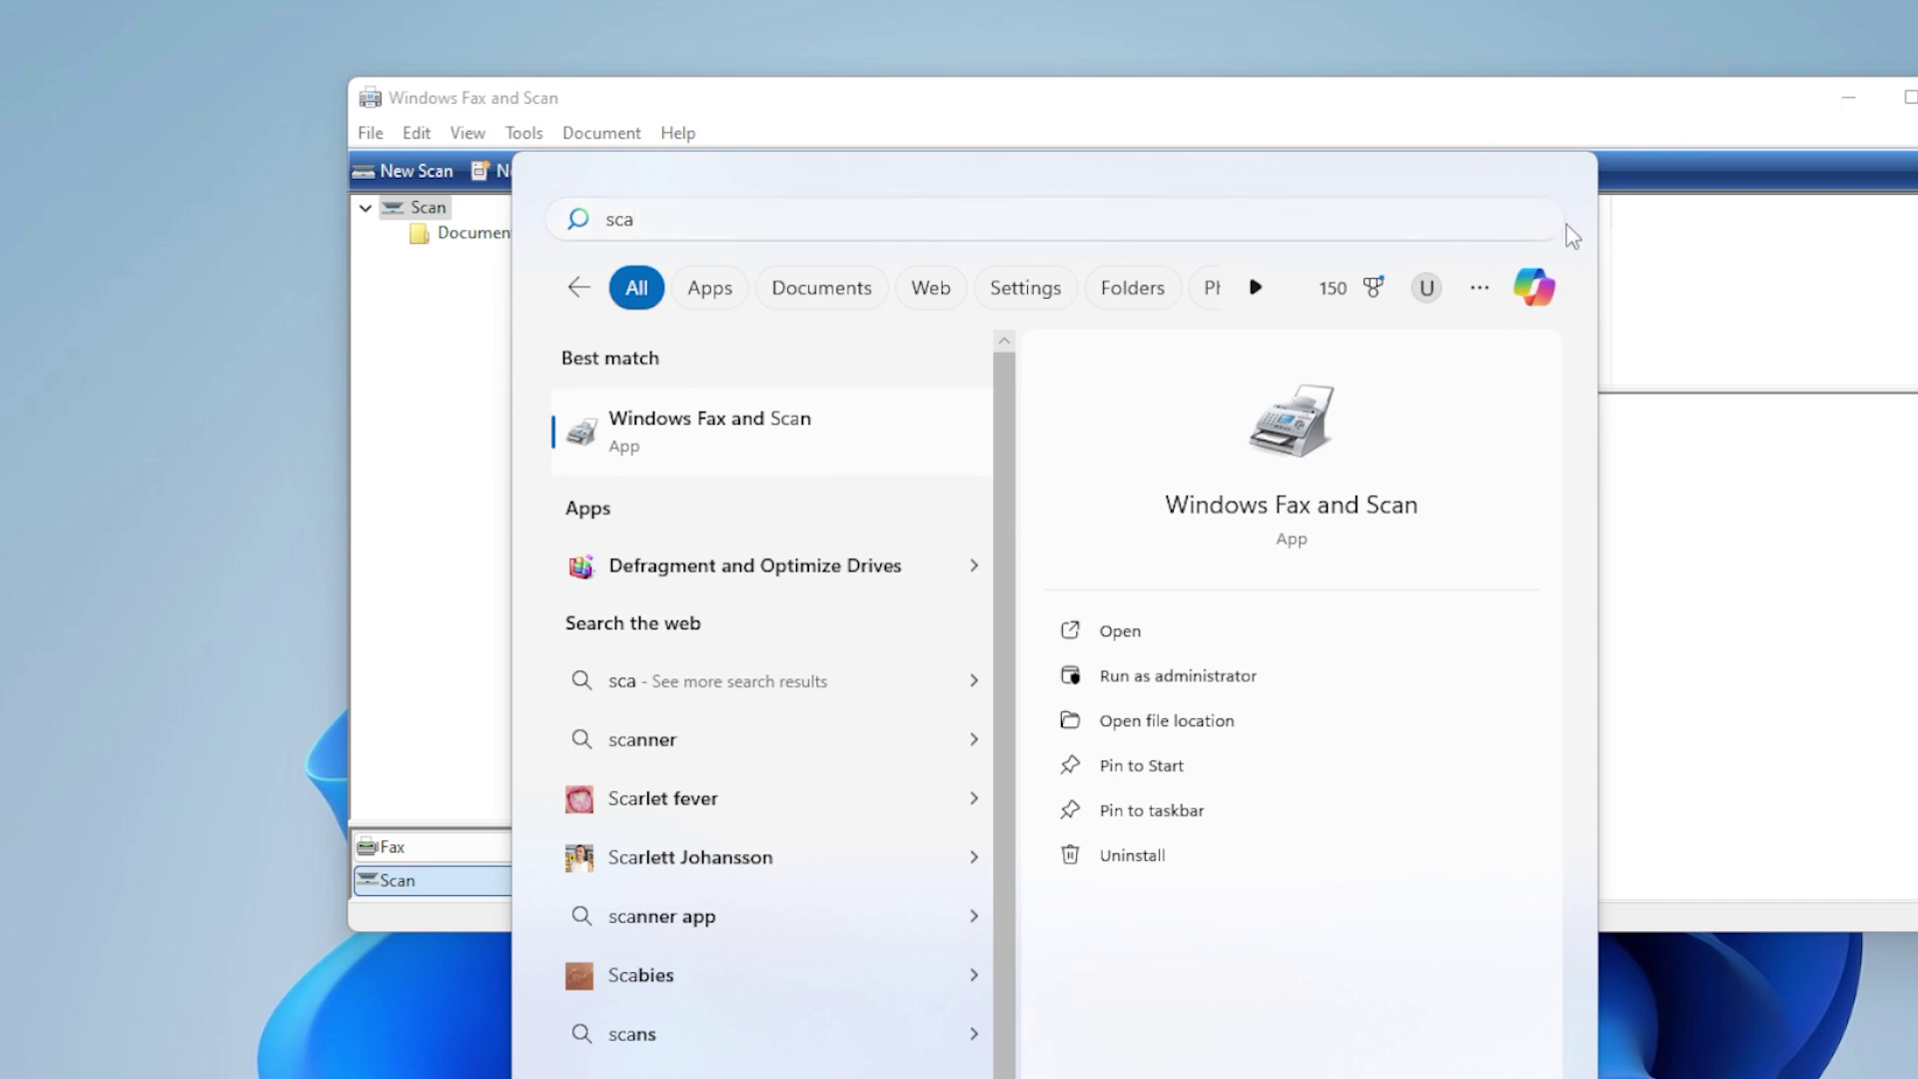
Search Bing for 'ocr tools' and scroll the results past ABBYY FineReader down to People also ask.
key(Escape)
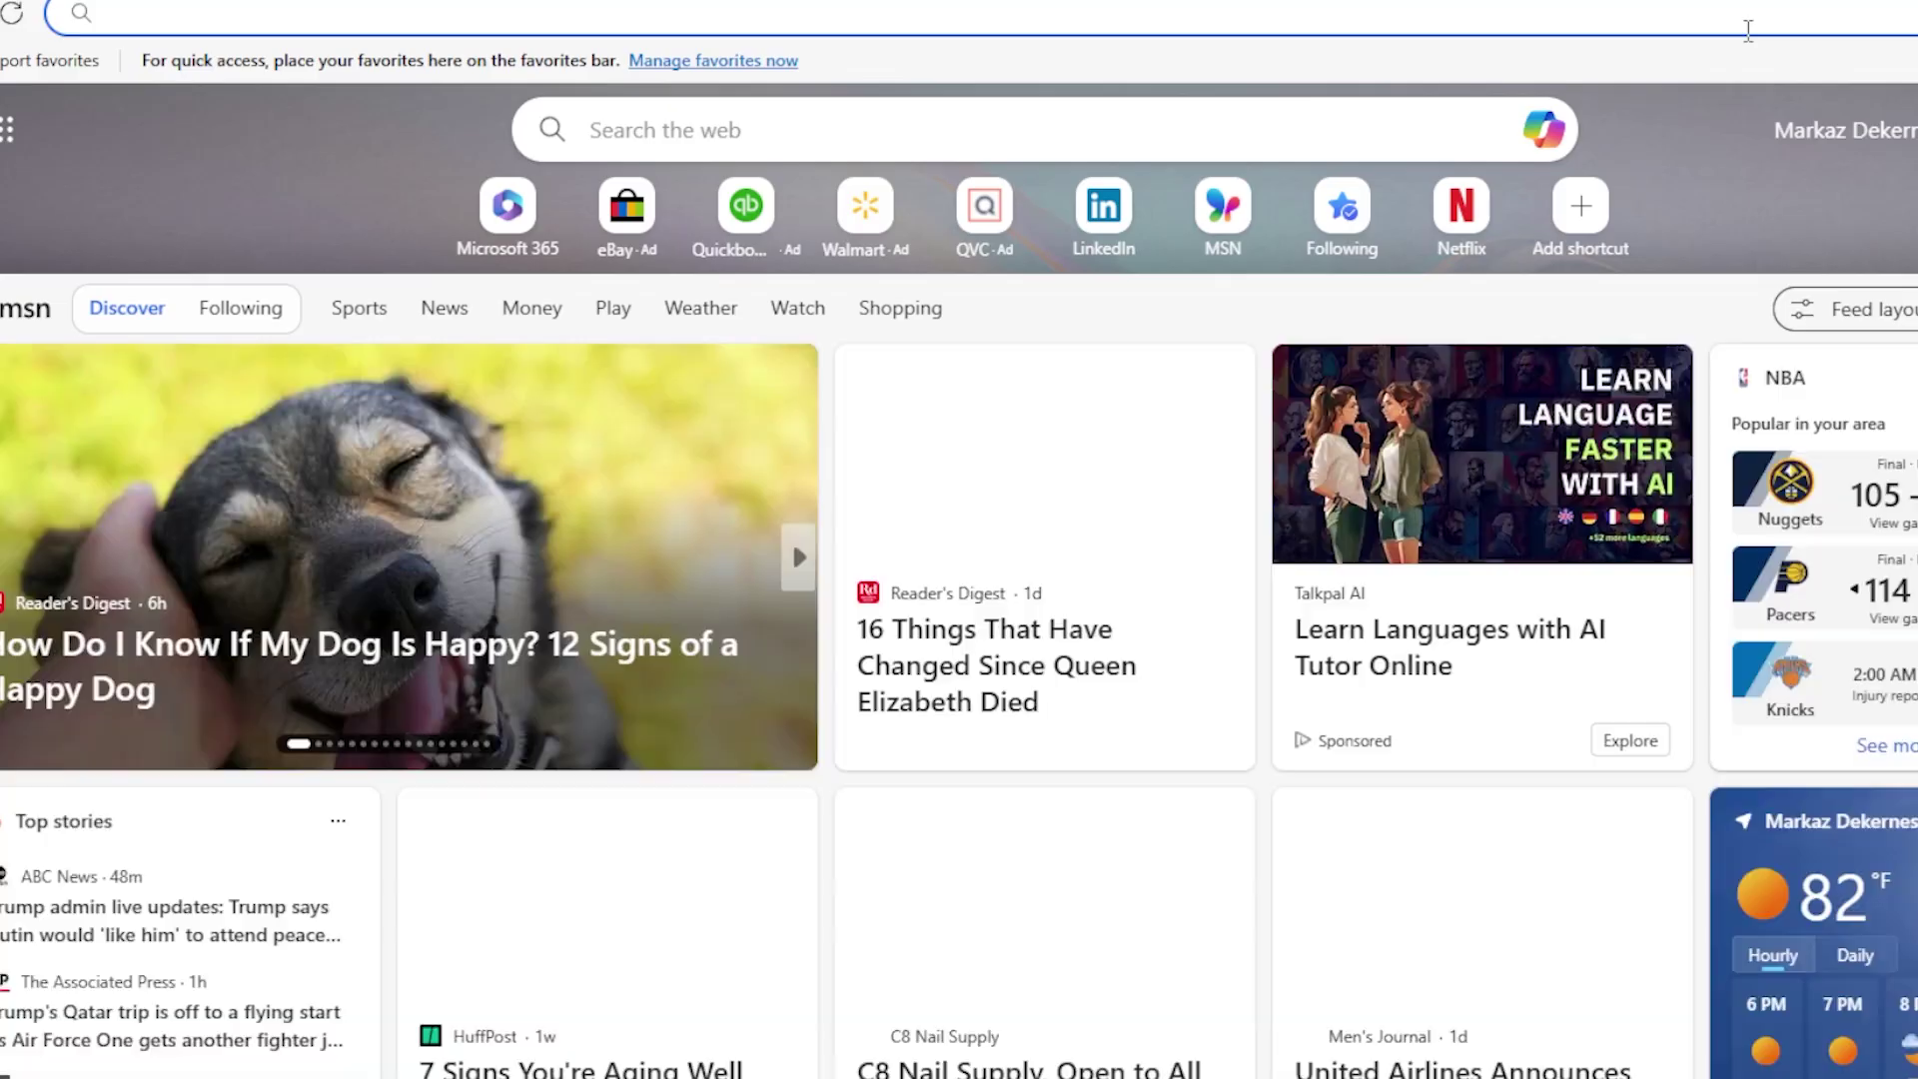
text(o)
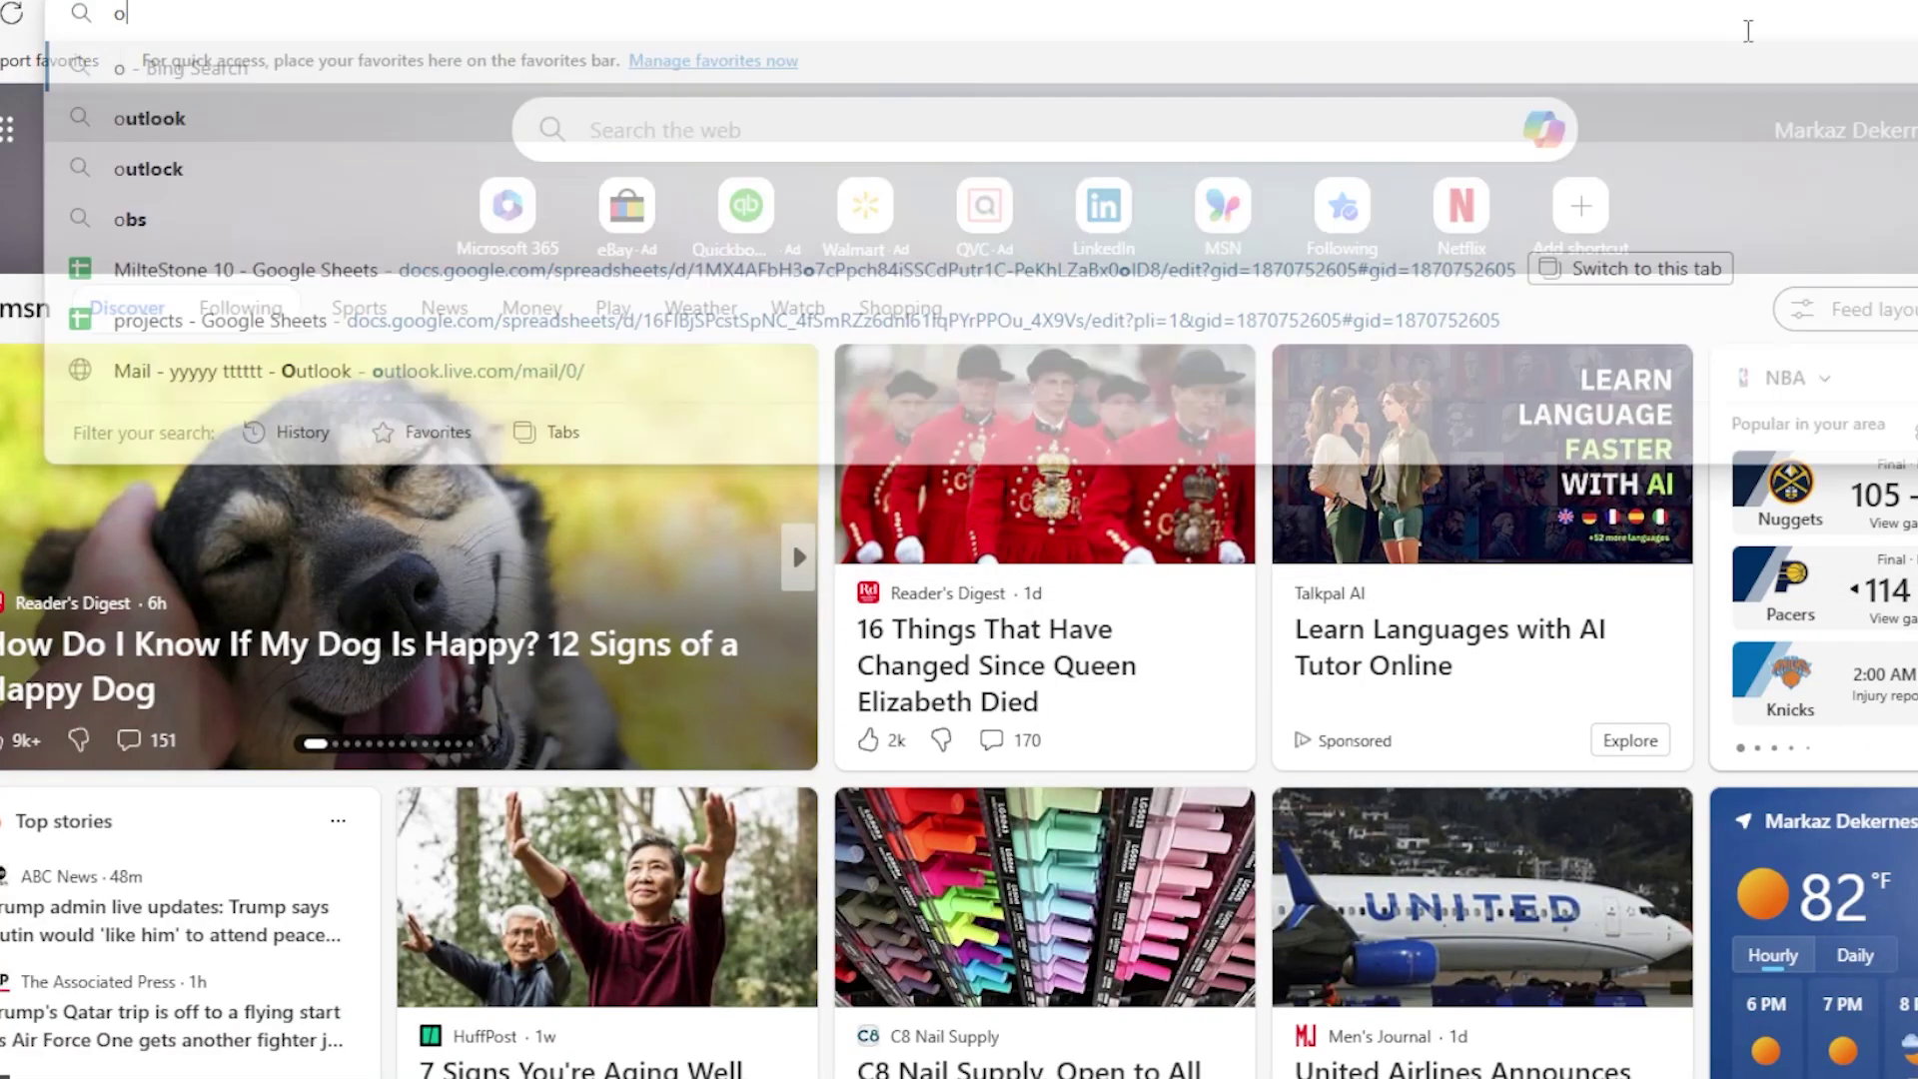
text(cr tools)
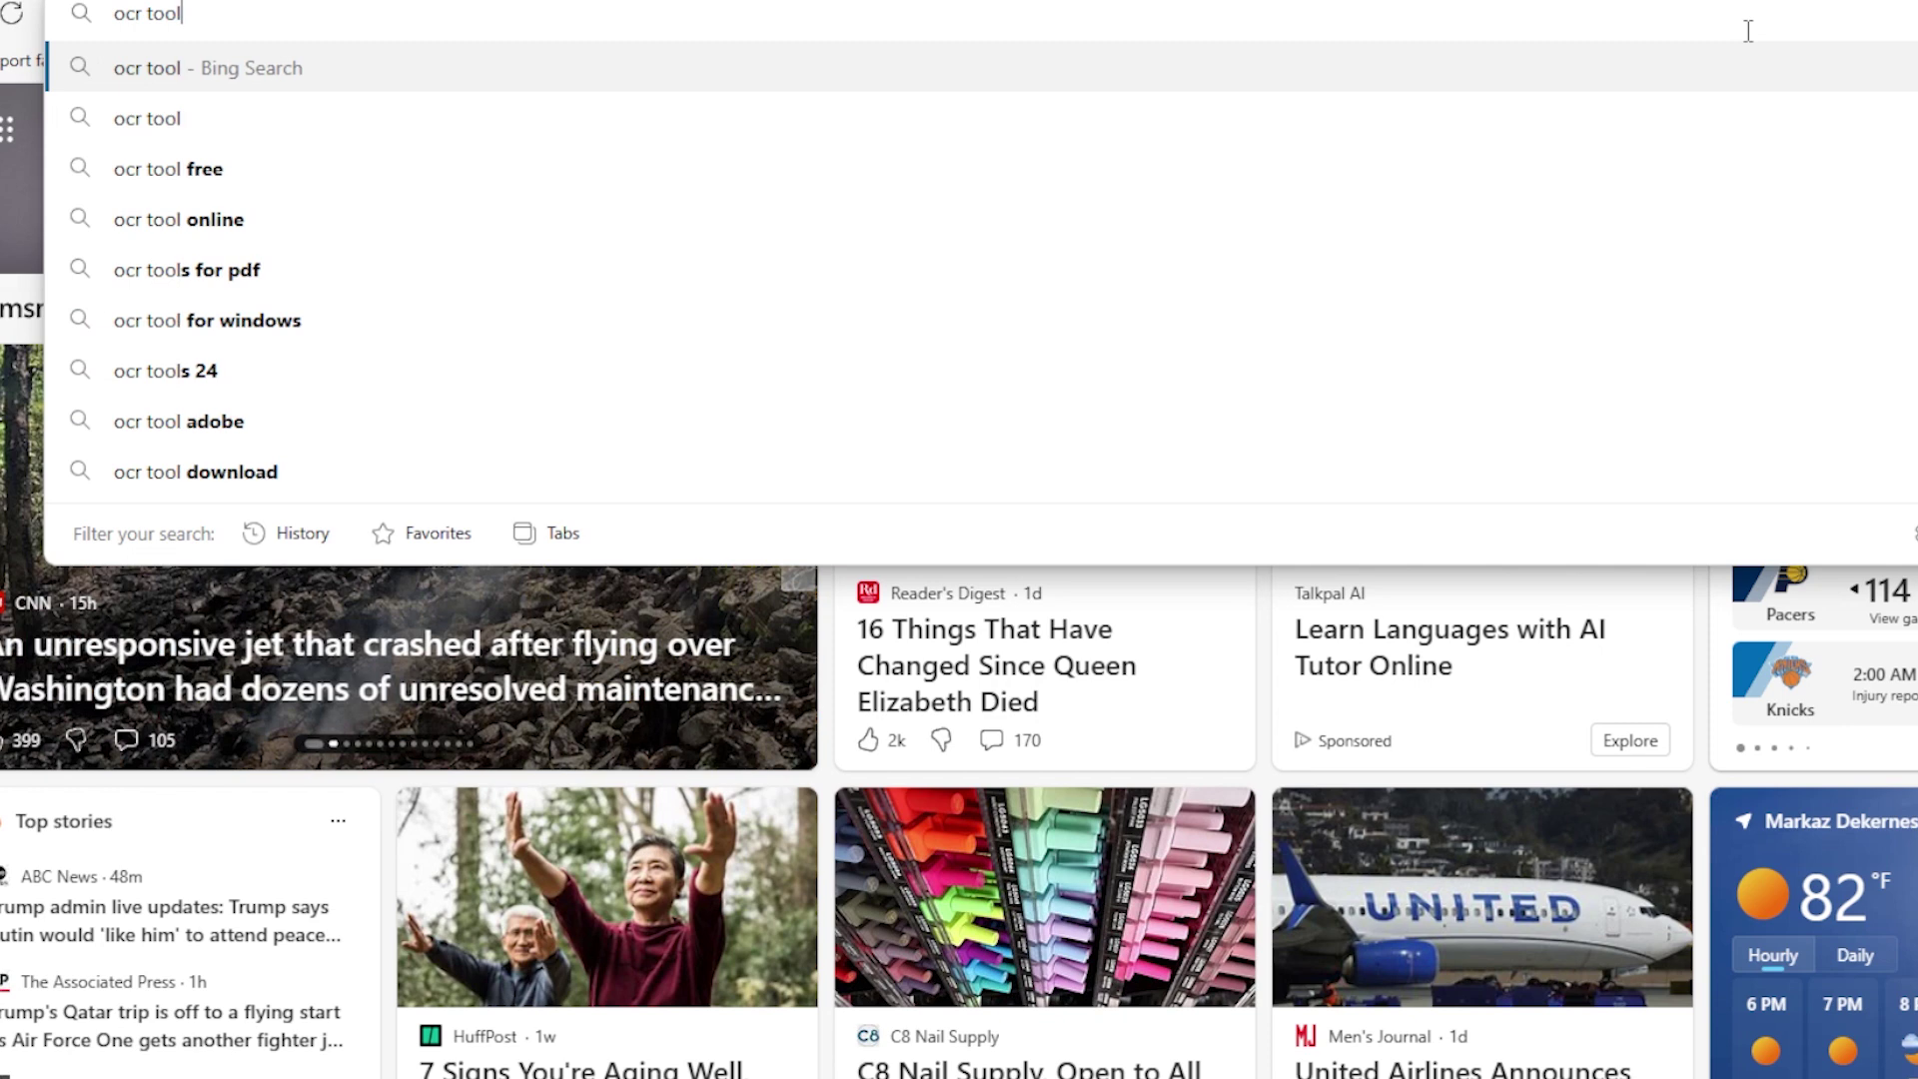
key(Return)
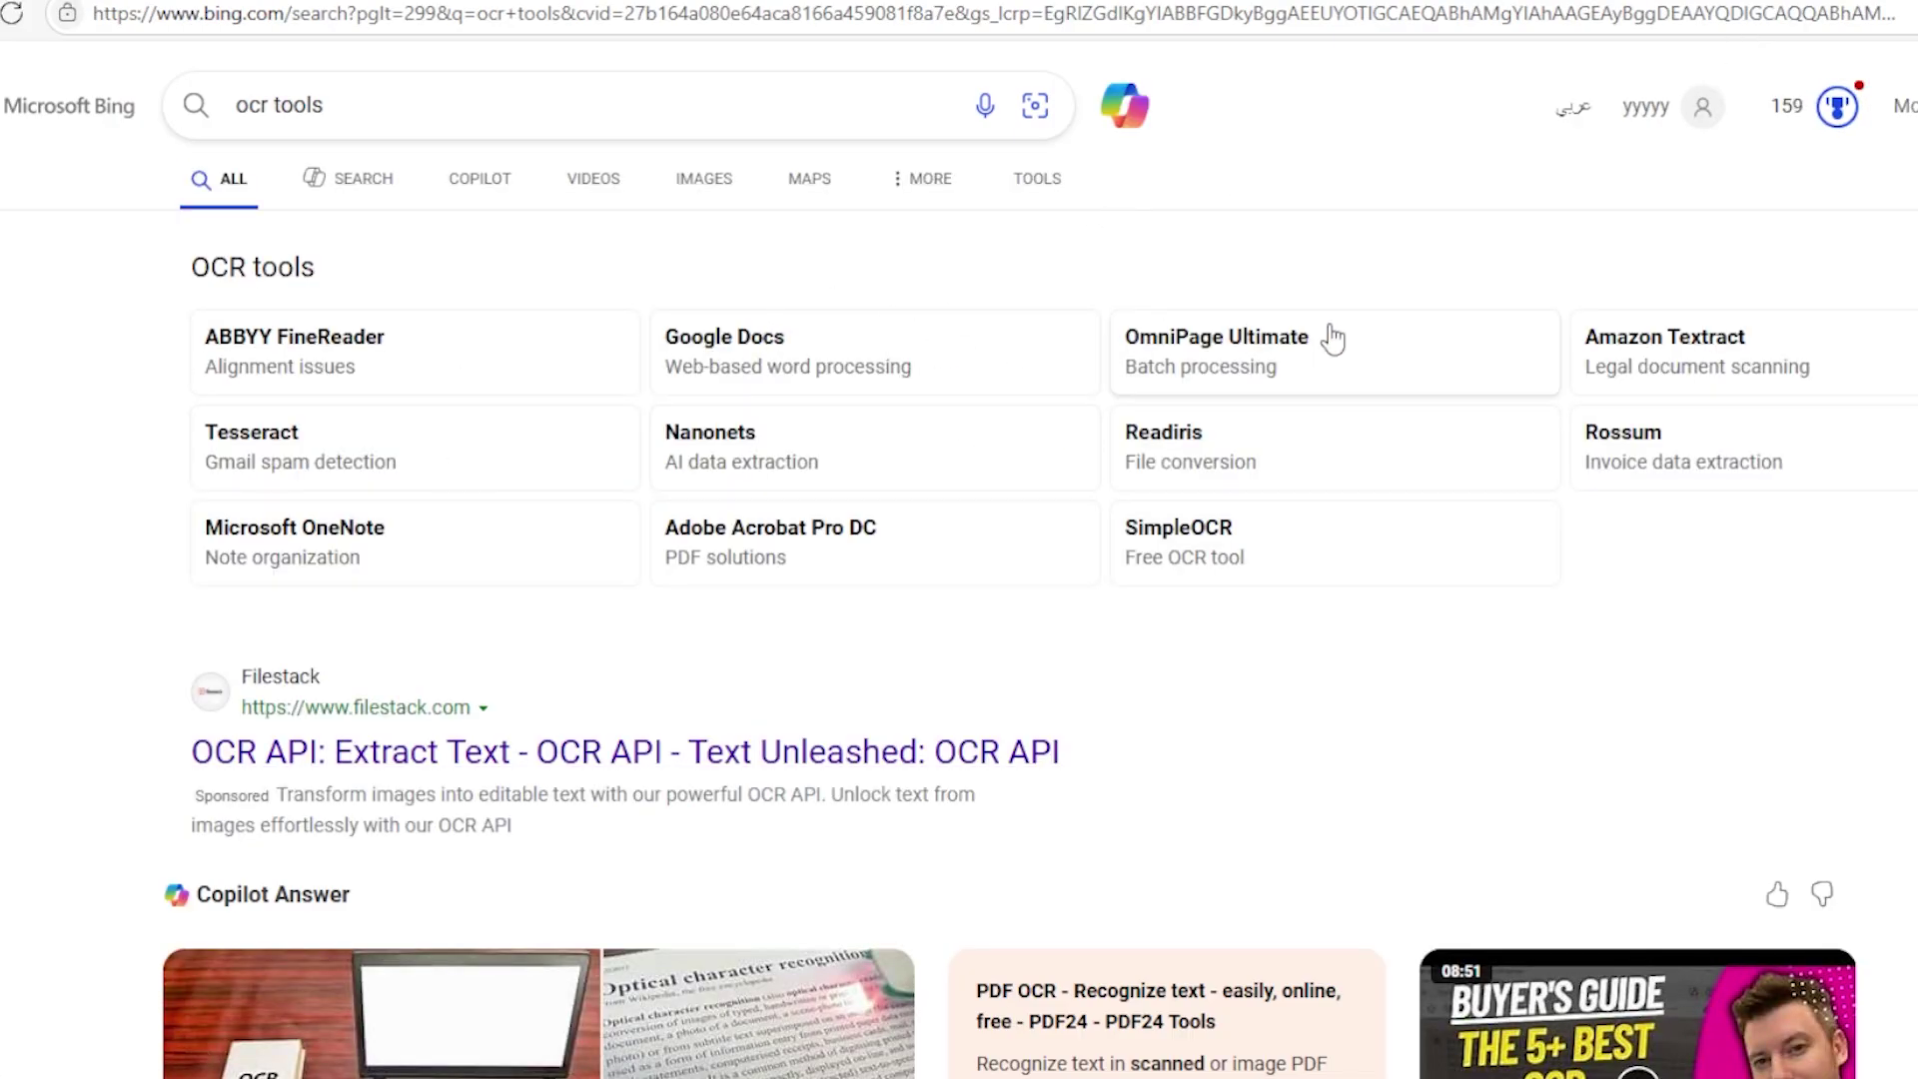
scroll(428, 407, down, 4)
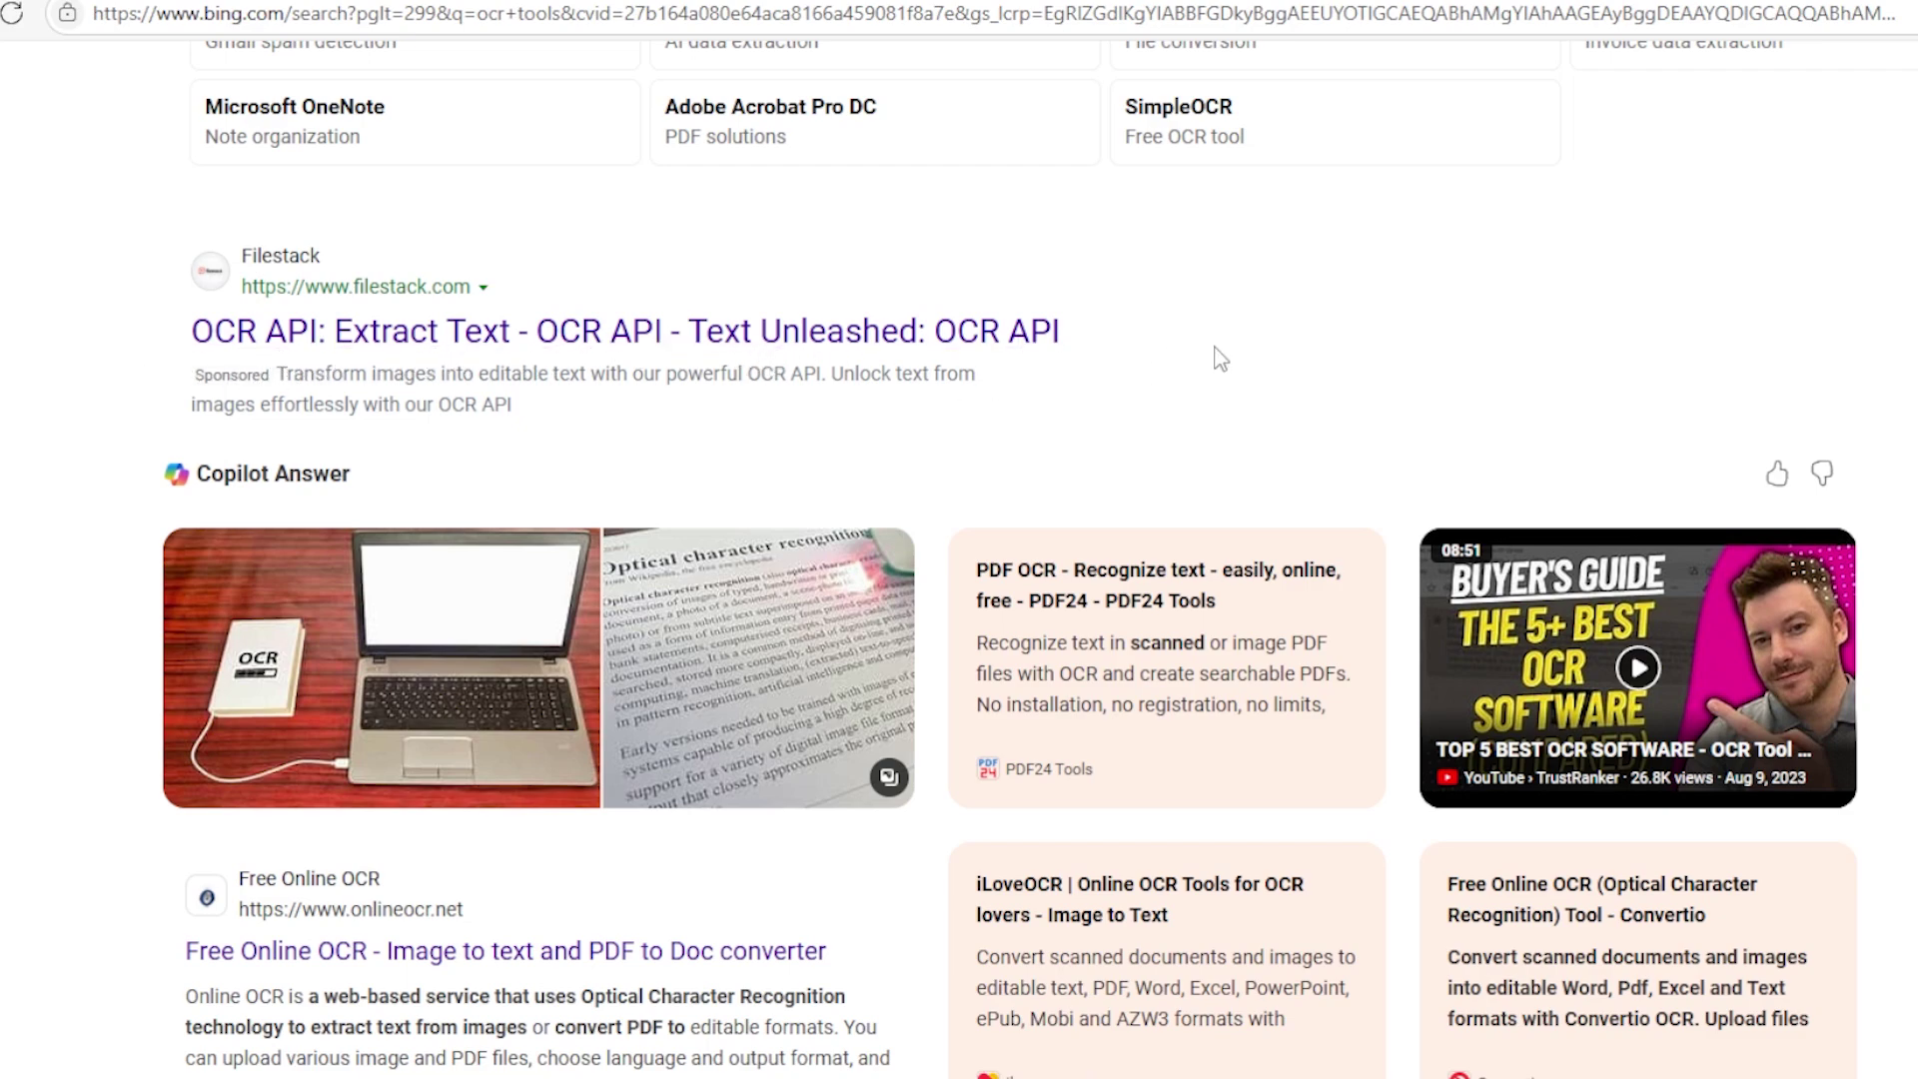
scroll(171, 377, down, 10)
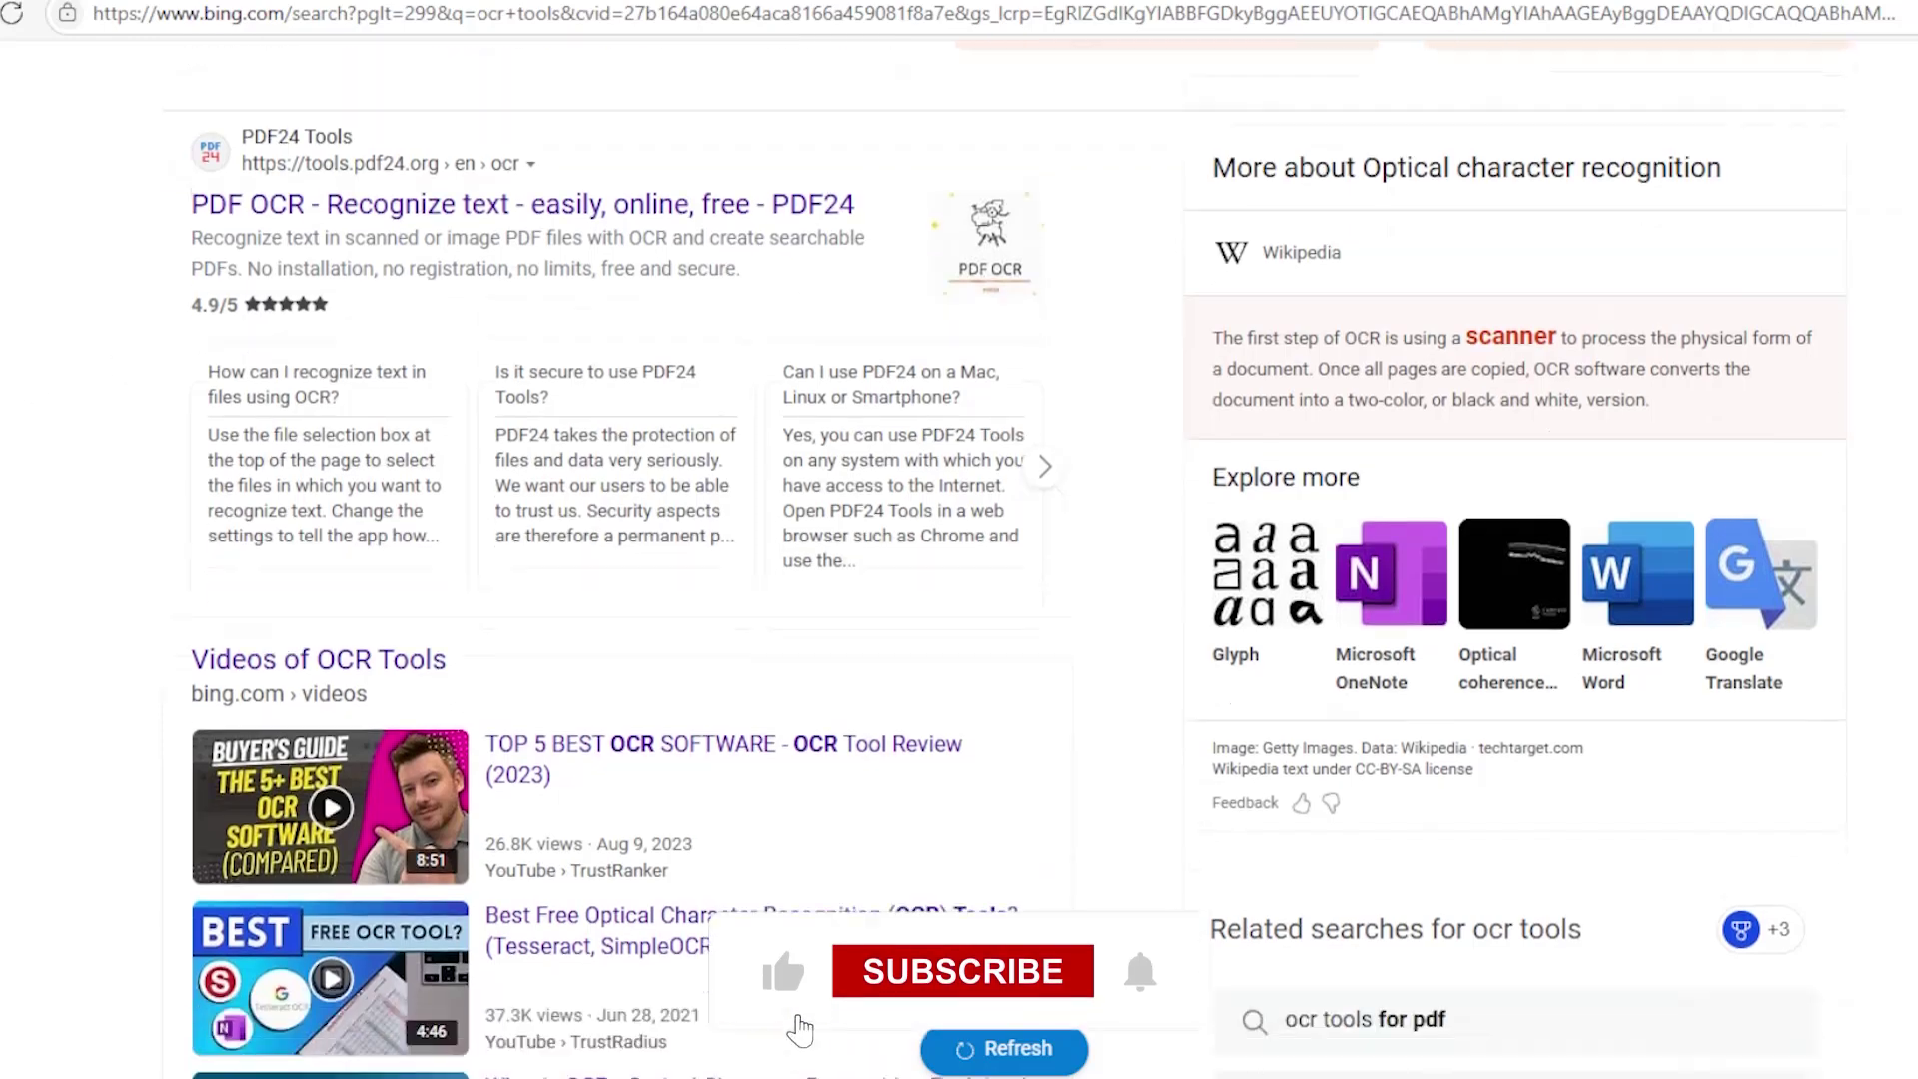
scroll(620, 560, down, 8)
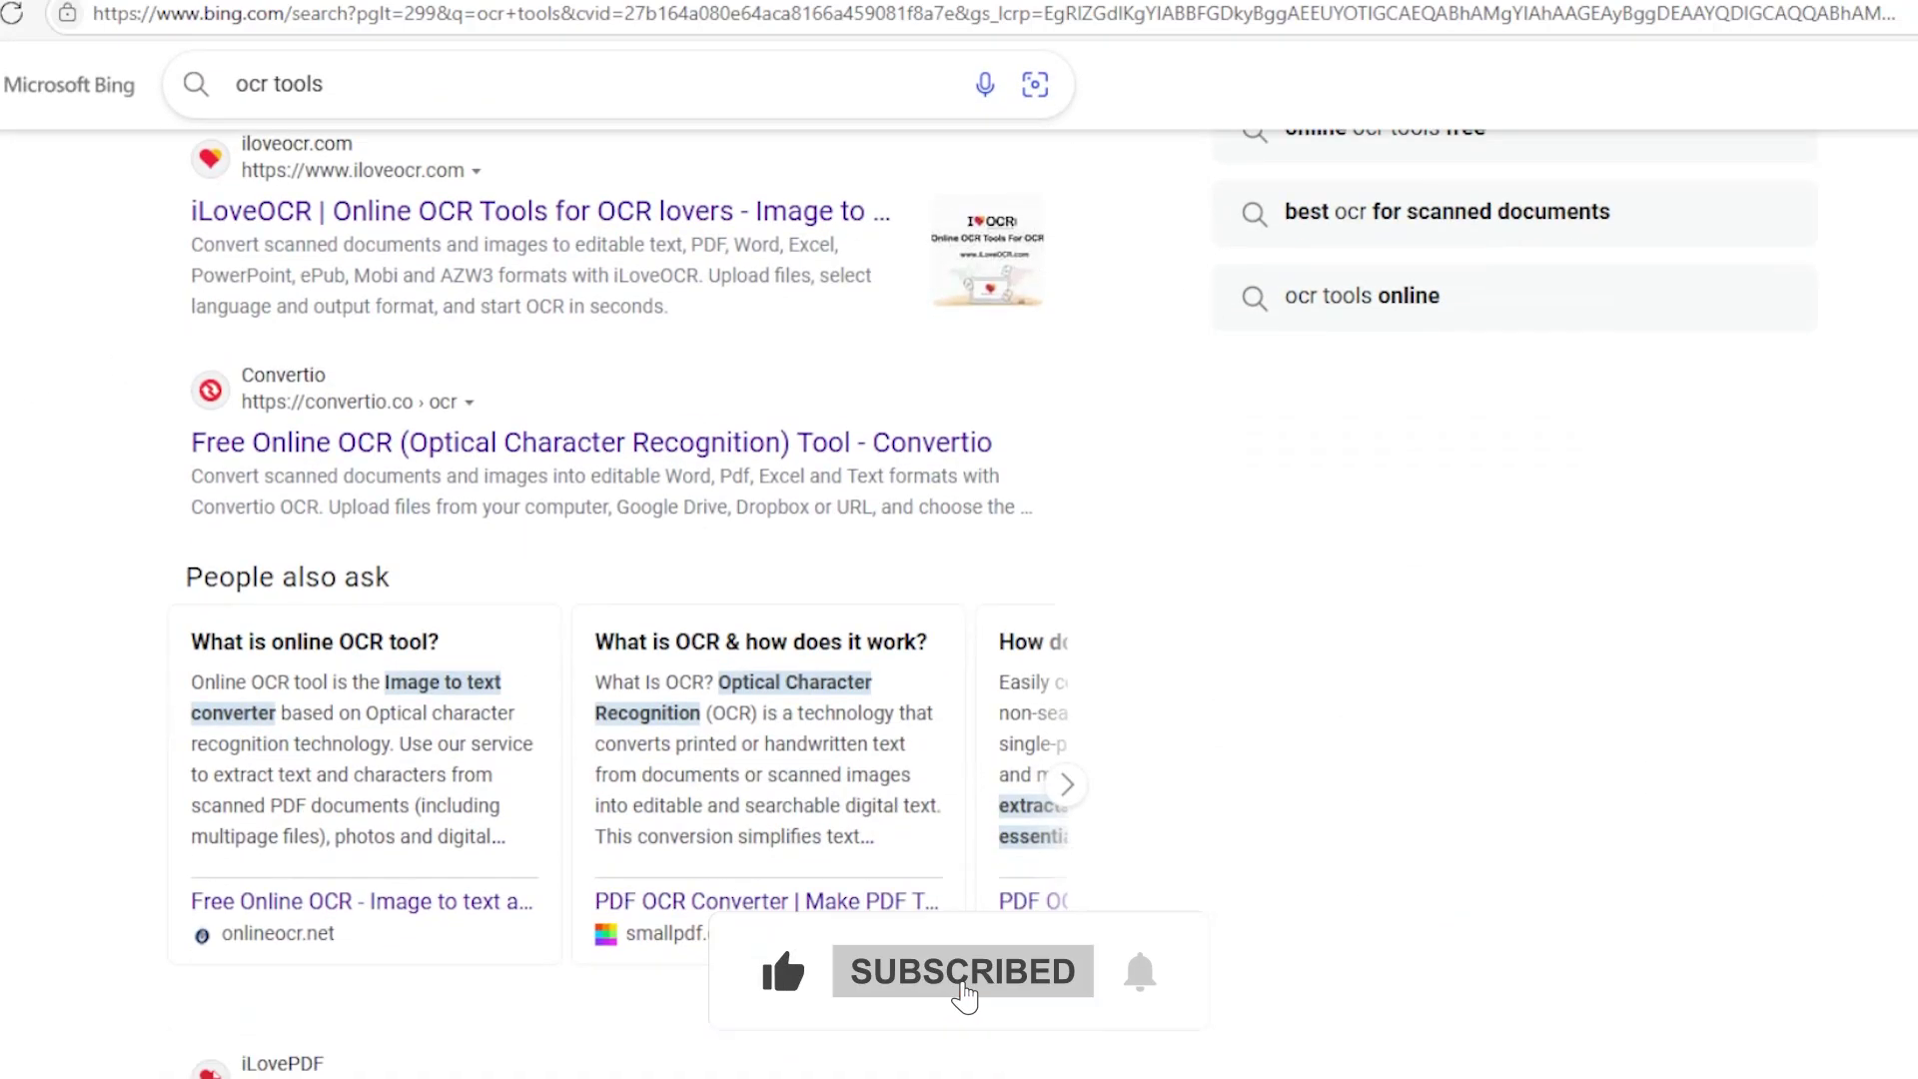